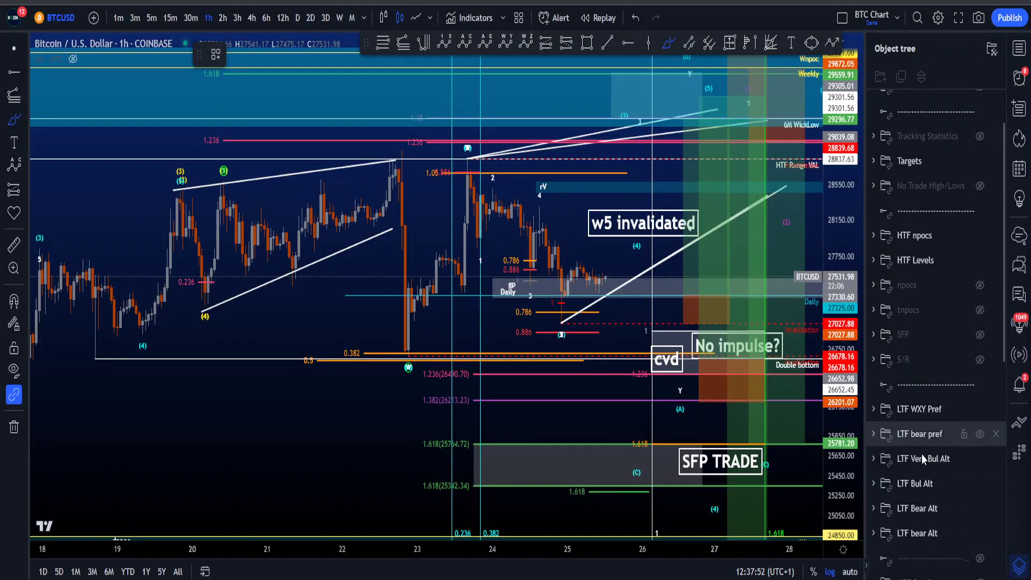
# Step: Hide the LTF wave-count groups on the chart, leaving only the lowercase "LTF bear Alt" group visible
pyautogui.hotkey('ctrl', 'z')
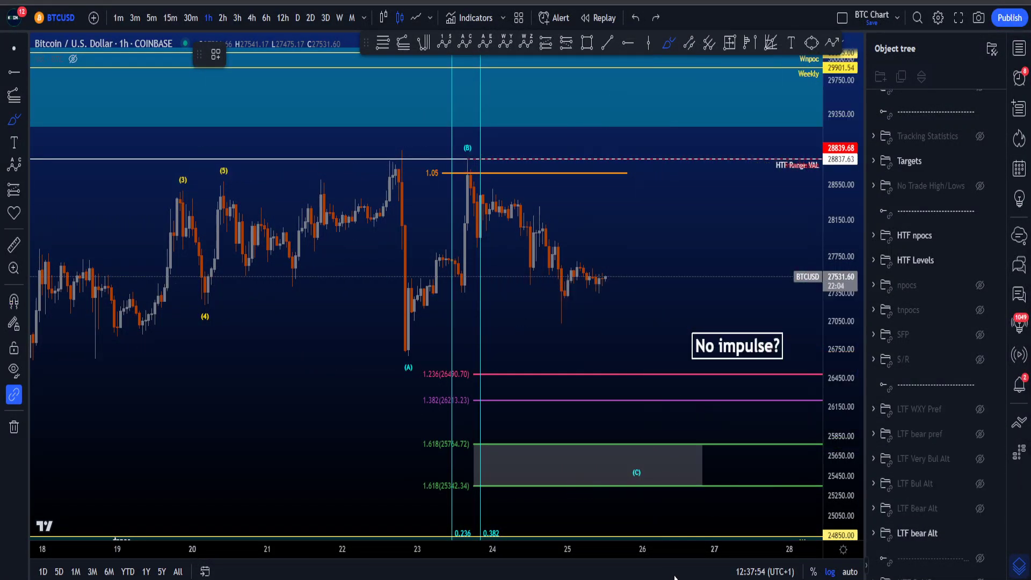
# Step: Trace the correction with temporary brush strokes from wave (5) through (A) and (B) down to (C), undoing them
pyautogui.moveTo(235, 167)
pyautogui.mouseDown()
pyautogui.moveTo(219, 209)
pyautogui.moveTo(235, 159)
pyautogui.moveTo(293, 270)
pyautogui.moveTo(389, 164)
pyautogui.moveTo(406, 363)
pyautogui.moveTo(451, 273)
pyautogui.moveTo(465, 166)
pyautogui.mouseUp()
pyautogui.hotkey('ctrl', 'z')
pyautogui.moveTo(546, 229); pyautogui.dragTo(575, 287)
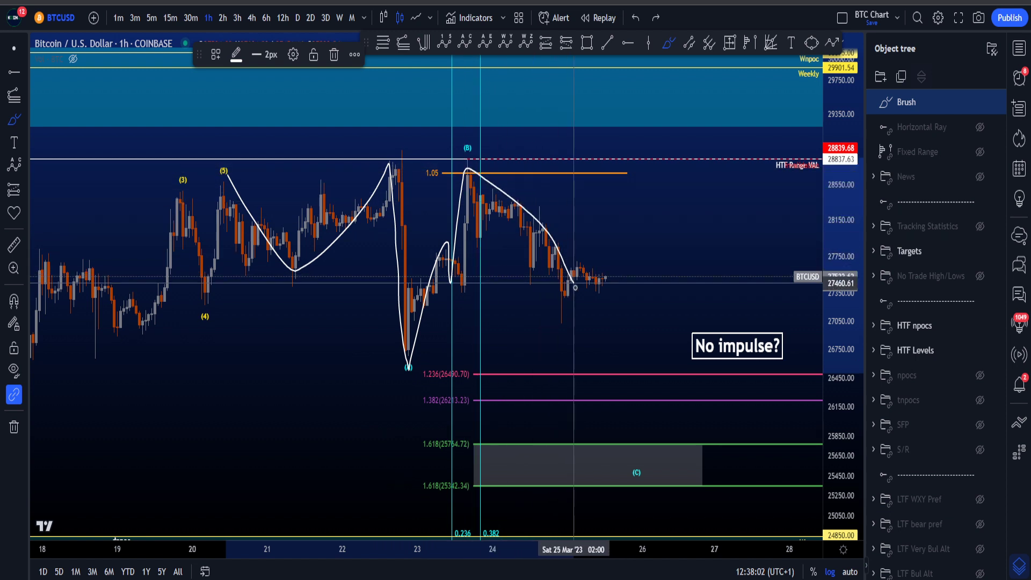
pyautogui.moveTo(611, 366); pyautogui.dragTo(633, 447)
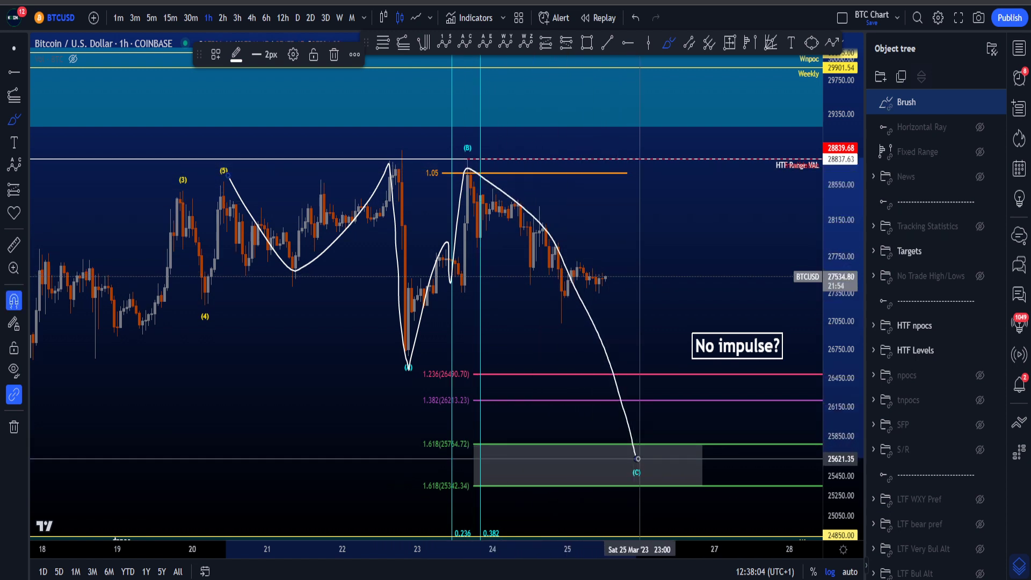
pyautogui.hotkey('ctrl', 'z')
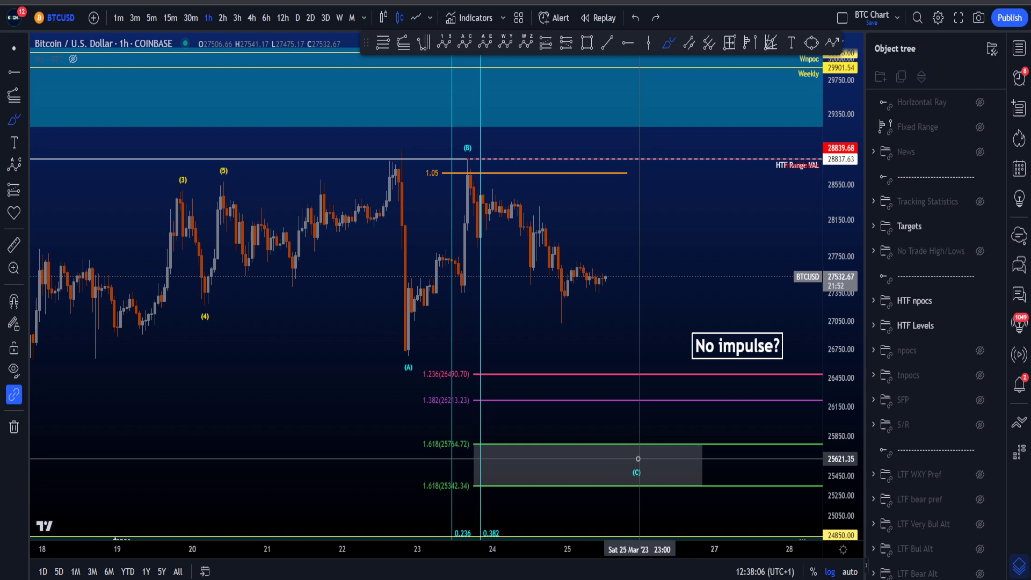
# Step: Circle the wave (B) high and brush the move from wave (5) to (B), undoing each stroke
pyautogui.scroll(1, 637, 450)
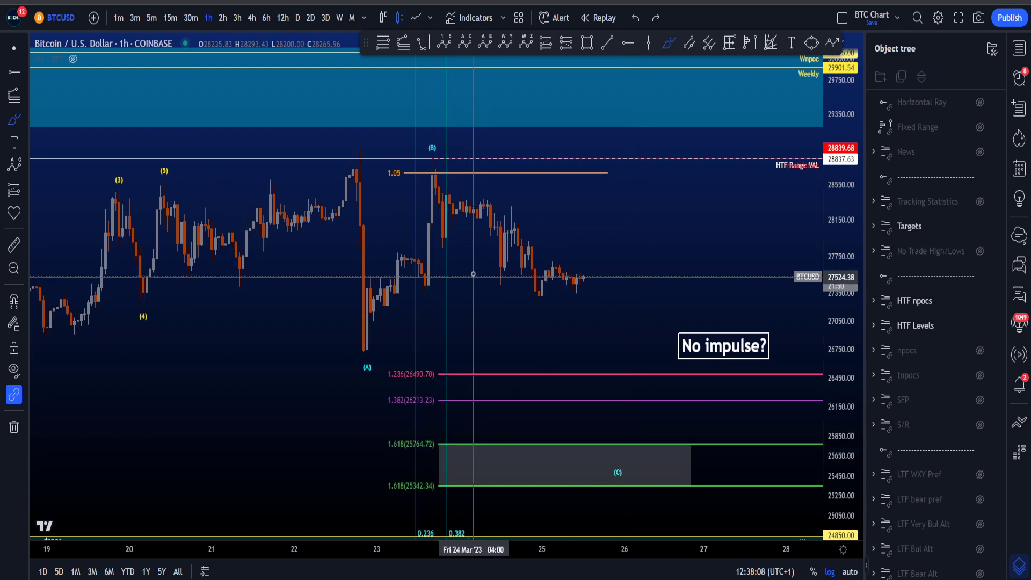
pyautogui.moveTo(461, 194)
pyautogui.mouseDown()
pyautogui.moveTo(428, 141)
pyautogui.moveTo(459, 199)
pyautogui.mouseUp()
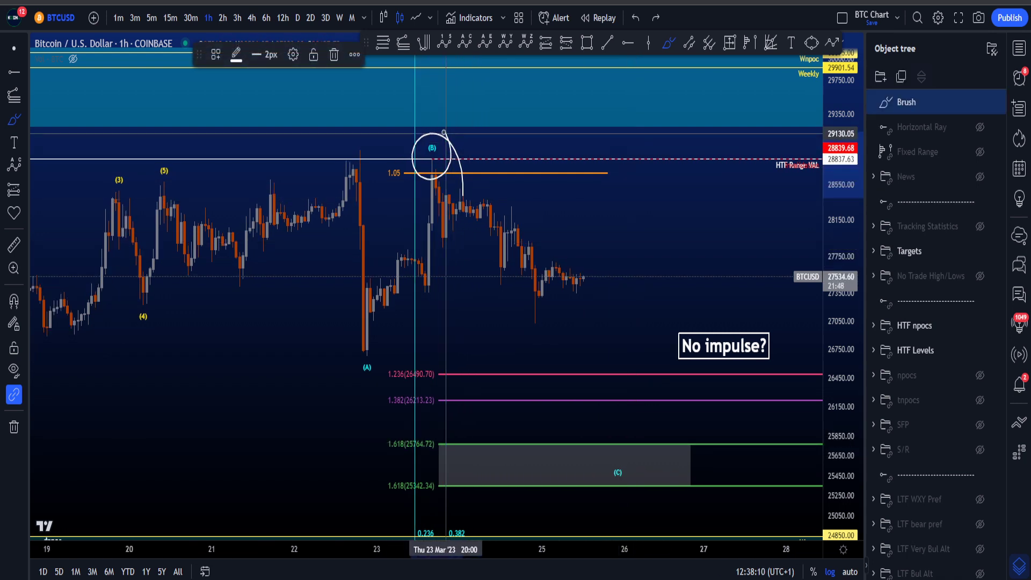
pyautogui.hotkey('ctrl', 'z')
pyautogui.moveTo(149, 164)
pyautogui.mouseDown()
pyautogui.moveTo(357, 230)
pyautogui.moveTo(257, 360)
pyautogui.moveTo(138, 177)
pyautogui.moveTo(338, 338)
pyautogui.moveTo(443, 167)
pyautogui.mouseUp()
pyautogui.hotkey('ctrl', 'z')
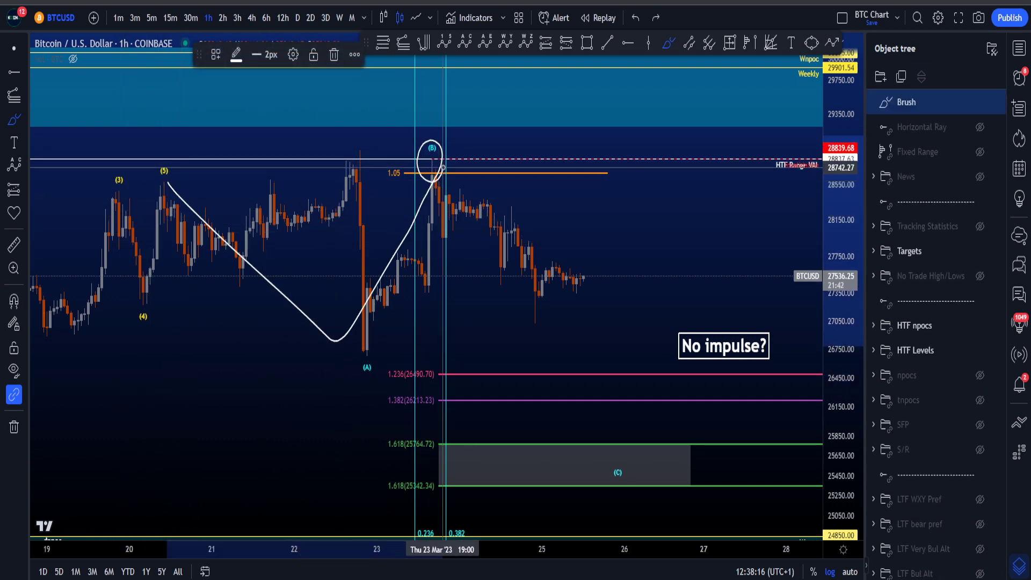
pyautogui.hotkey('ctrl', 'z')
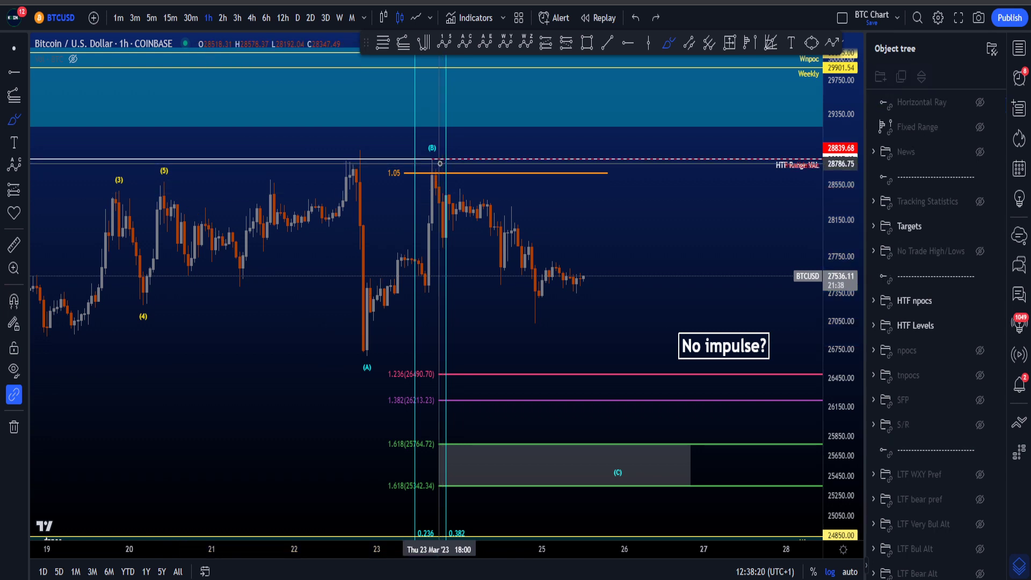
# Step: Brush two temporary projections from wave (B) down to the grey (C) target box, undoing both
pyautogui.moveTo(452, 176)
pyautogui.mouseDown()
pyautogui.moveTo(479, 185)
pyautogui.moveTo(567, 318)
pyautogui.moveTo(591, 443)
pyautogui.mouseUp()
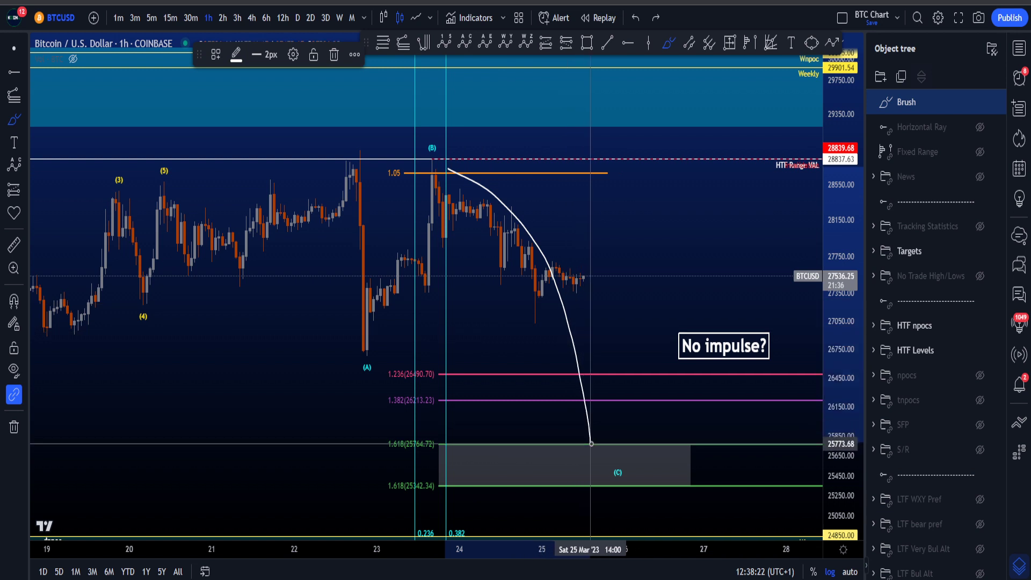
pyautogui.hotkey('ctrl', 'z')
pyautogui.moveTo(454, 175)
pyautogui.mouseDown()
pyautogui.moveTo(545, 287)
pyautogui.moveTo(617, 494)
pyautogui.mouseUp()
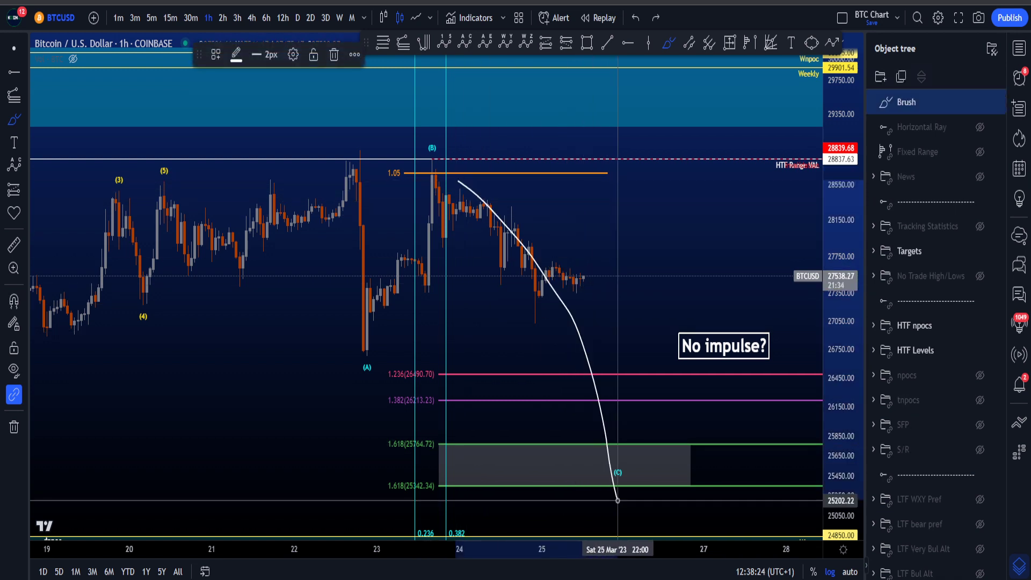
pyautogui.hotkey('ctrl', 'z')
# Step: Brush a stroke from wave (5) towards the later highs and circle the 1.05 level label, undoing both marks
pyautogui.moveTo(189, 172)
pyautogui.mouseDown()
pyautogui.moveTo(445, 164)
pyautogui.moveTo(424, 173)
pyautogui.moveTo(400, 161)
pyautogui.moveTo(410, 183)
pyautogui.moveTo(401, 203)
pyautogui.mouseUp()
pyautogui.hotkey('ctrl', 'z')
pyautogui.hotkey('ctrl', 'z')
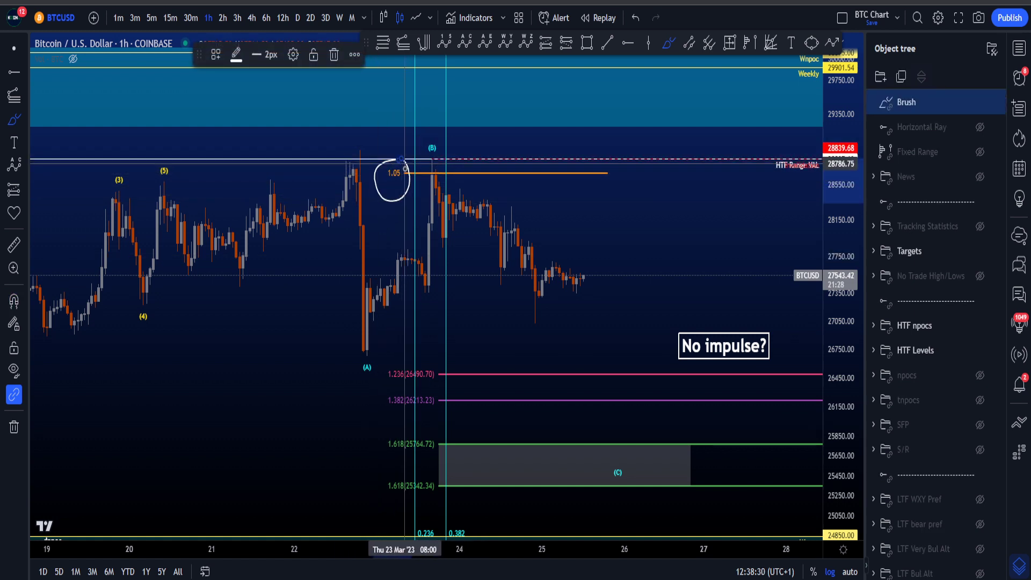
pyautogui.hotkey('ctrl', 'z')
# Step: Sketch the drop from wave (5) to (A) and the rise to (B) with the brush, undoing both strokes
pyautogui.moveTo(189, 167)
pyautogui.mouseDown()
pyautogui.moveTo(170, 163)
pyautogui.moveTo(364, 356)
pyautogui.moveTo(378, 351)
pyautogui.mouseUp()
pyautogui.hotkey('ctrl', 'z')
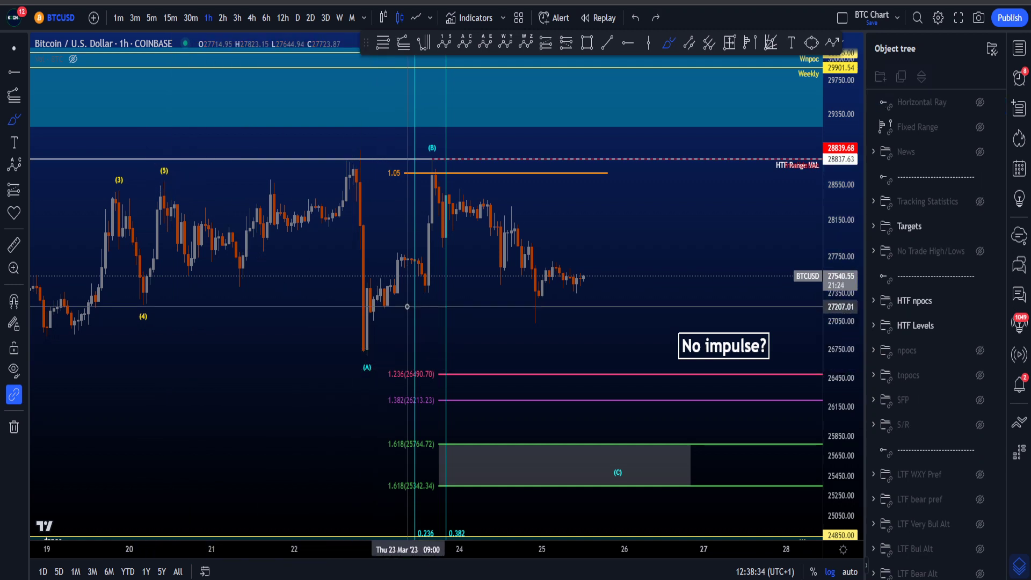
pyautogui.moveTo(406, 198); pyautogui.dragTo(433, 146)
pyautogui.hotkey('ctrl', 'z')
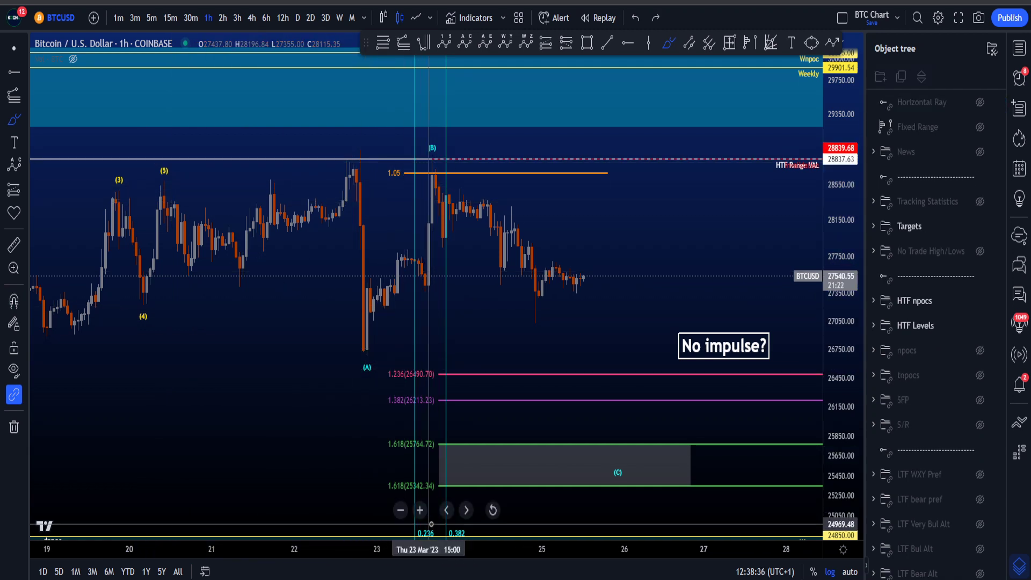
# Step: Circle the 0.236 and 0.382 time labels and retrace wave (5) to (B) with the brush, undoing the marks
pyautogui.moveTo(429, 528); pyautogui.dragTo(403, 541)
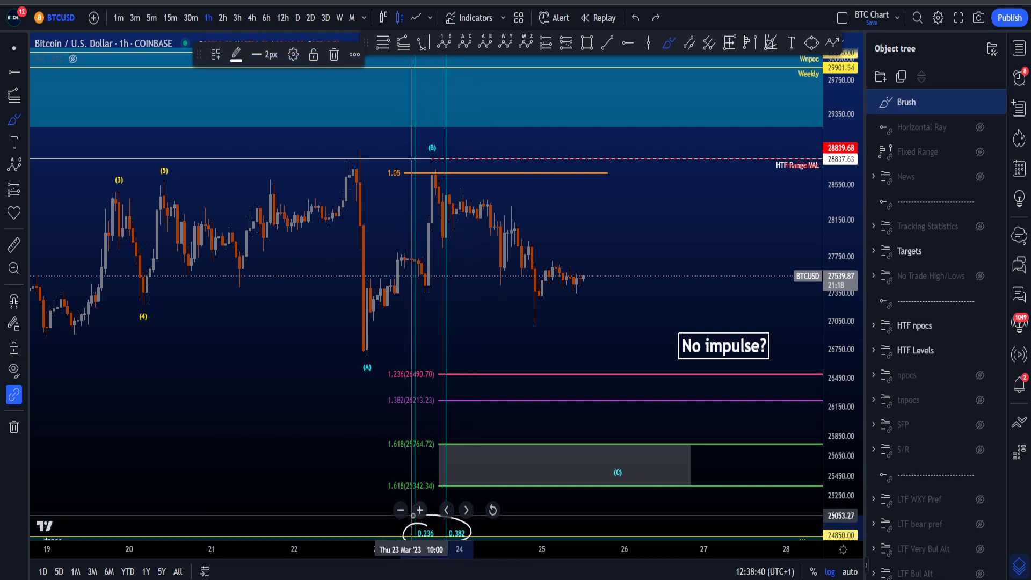
pyautogui.hotkey('ctrl', 'z')
pyautogui.moveTo(168, 168)
pyautogui.mouseDown()
pyautogui.moveTo(363, 358)
pyautogui.moveTo(446, 144)
pyautogui.mouseUp()
pyautogui.hotkey('ctrl', 'z')
pyautogui.hotkey('ctrl', 'z')
# Step: Brush temporary lines across the wave (A) decline and along the fall from wave (B), undoing them
pyautogui.moveTo(399, 299); pyautogui.dragTo(274, 212)
pyautogui.moveTo(387, 283); pyautogui.dragTo(207, 202)
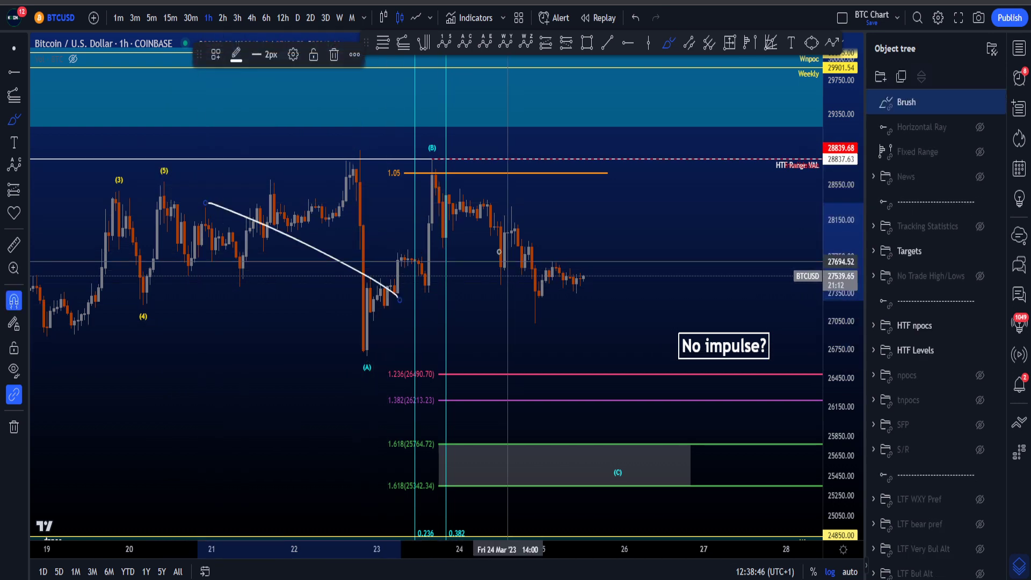
pyautogui.hotkey('ctrl', 'z')
pyautogui.moveTo(447, 177)
pyautogui.mouseDown()
pyautogui.moveTo(553, 260)
pyautogui.moveTo(587, 346)
pyautogui.mouseUp()
pyautogui.hotkey('ctrl', 'z')
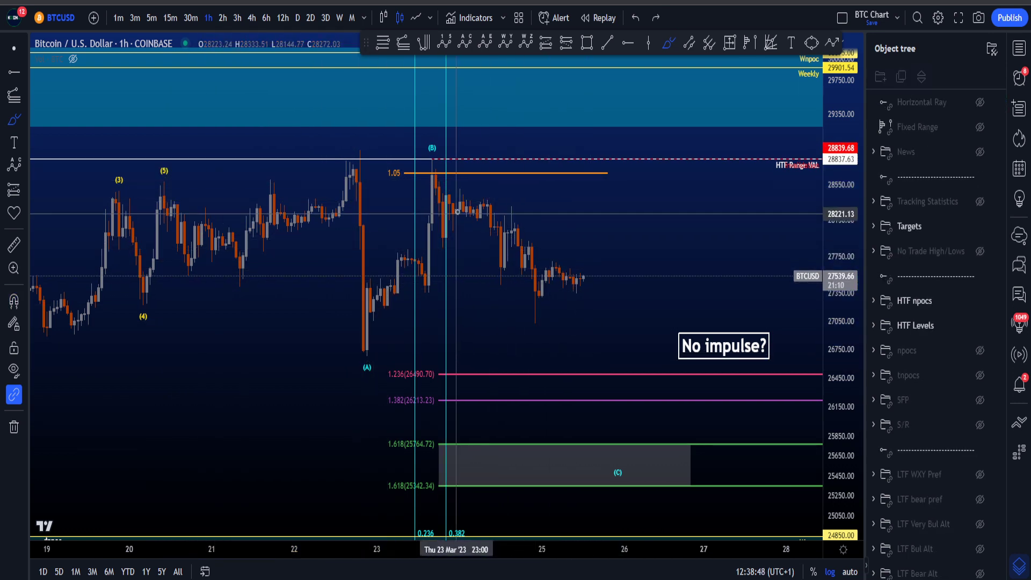
pyautogui.moveTo(439, 170)
pyautogui.mouseDown()
pyautogui.moveTo(503, 210)
pyautogui.moveTo(569, 360)
pyautogui.mouseUp()
pyautogui.hotkey('ctrl', 'z')
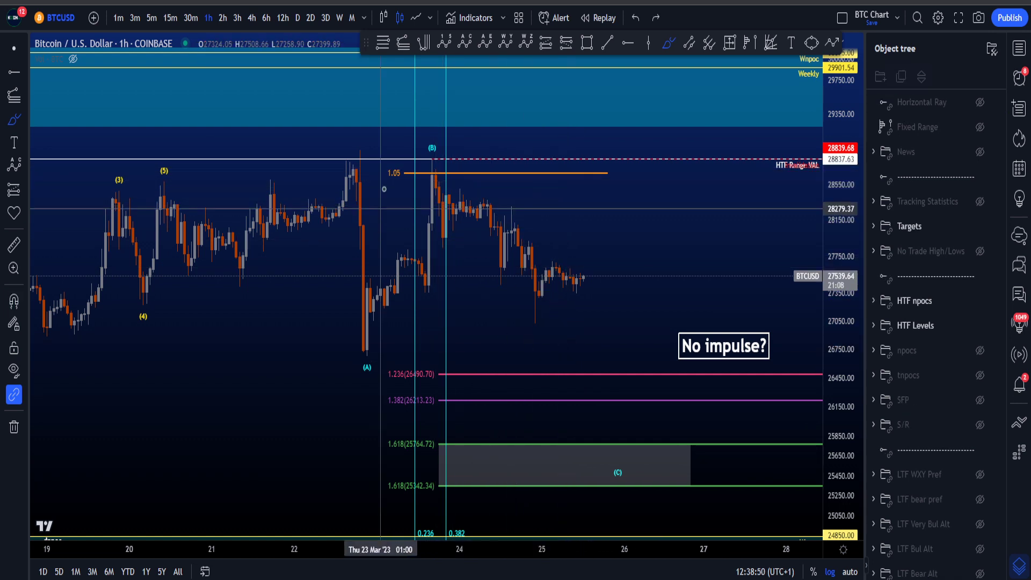
# Step: Circle the steep drop into wave (A) with the brush and undo the mark
pyautogui.moveTo(373, 163)
pyautogui.mouseDown()
pyautogui.moveTo(392, 279)
pyautogui.moveTo(346, 300)
pyautogui.moveTo(360, 166)
pyautogui.mouseUp()
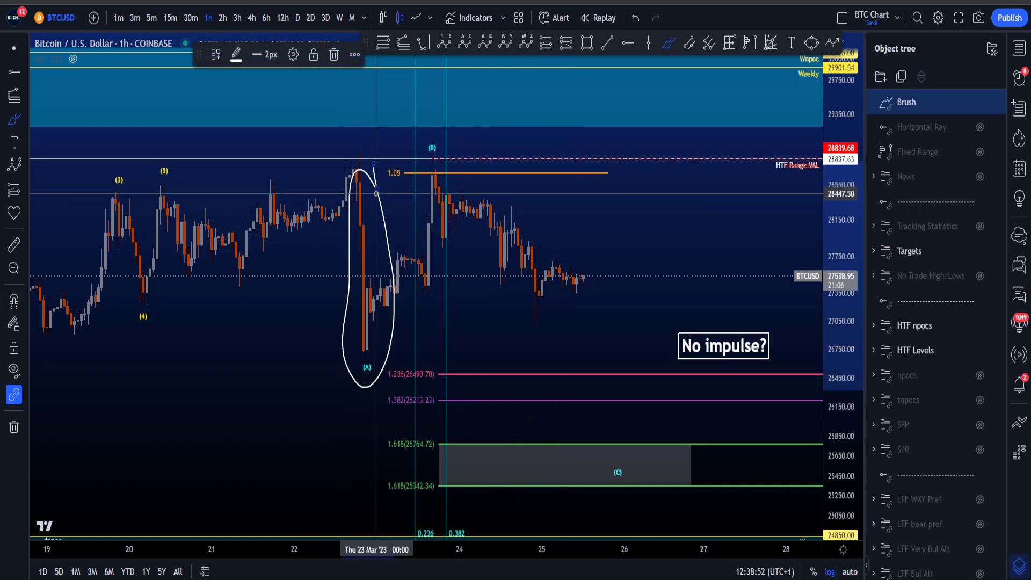
pyautogui.hotkey('ctrl', 'z')
pyautogui.hotkey('ctrl', 'y')
pyautogui.hotkey('ctrl', 'z')
# Step: Brush the decline from wave (B) to (C) and a zigzag over the latest sideways candles, undoing each stroke
pyautogui.moveTo(451, 189)
pyautogui.mouseDown()
pyautogui.moveTo(515, 251)
pyautogui.moveTo(564, 356)
pyautogui.mouseUp()
pyautogui.hotkey('ctrl', 'z')
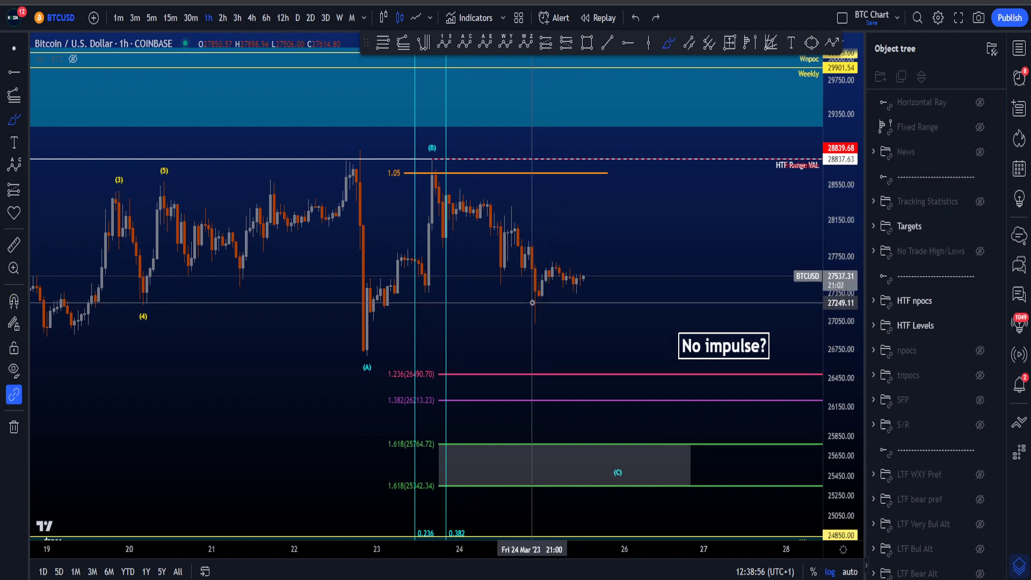
pyautogui.moveTo(532, 299); pyautogui.dragTo(547, 297)
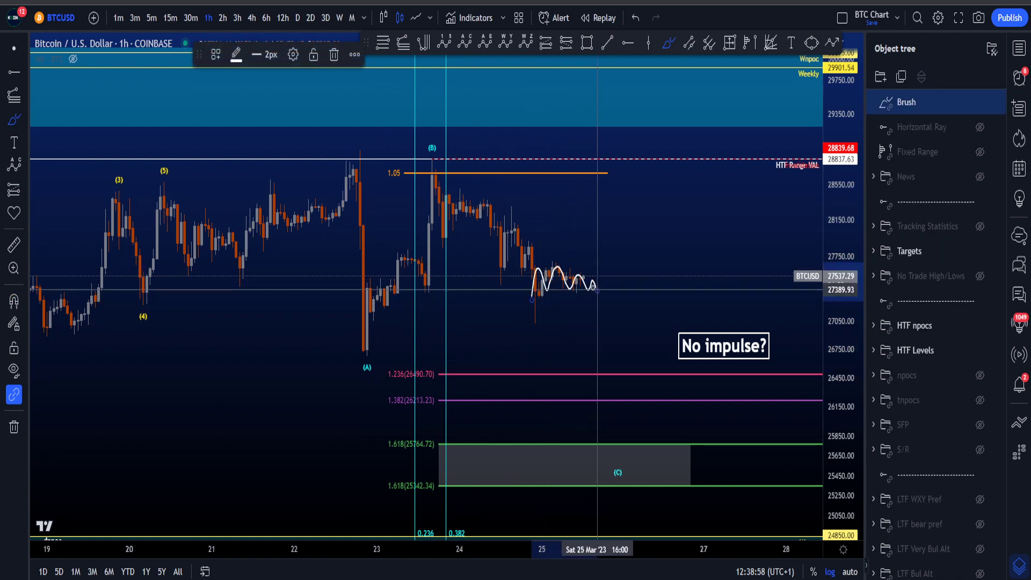
pyautogui.hotkey('ctrl', 'z')
pyautogui.moveTo(453, 177)
pyautogui.mouseDown()
pyautogui.moveTo(542, 263)
pyautogui.moveTo(619, 467)
pyautogui.mouseUp()
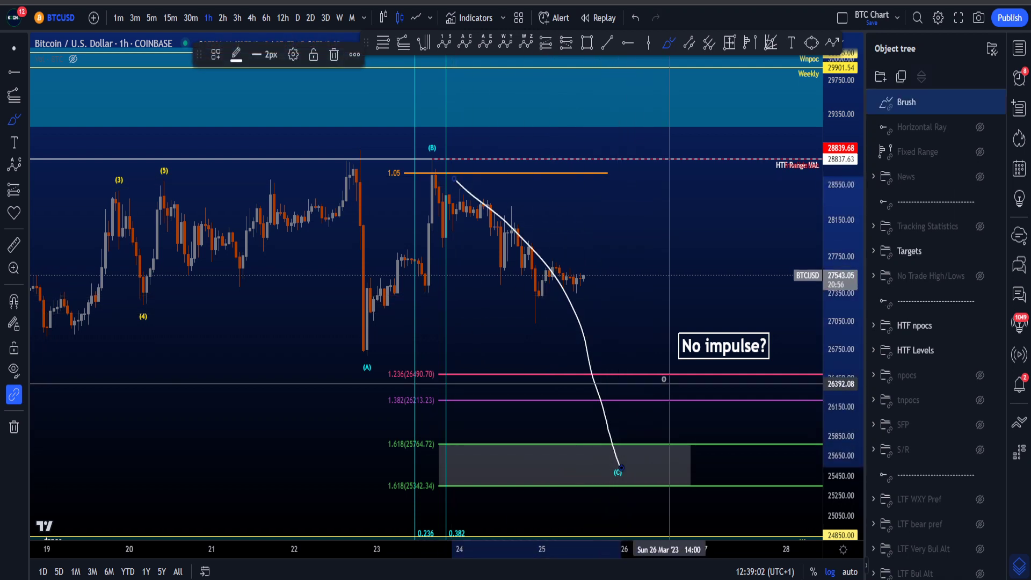
pyautogui.hotkey('ctrl', 'z')
# Step: Circle the two 1.618 extension labels and outline the grey (C) target box with the brush, undoing both marks
pyautogui.scroll(-2, 791, 374)
pyautogui.scroll(-2, 791, 374)
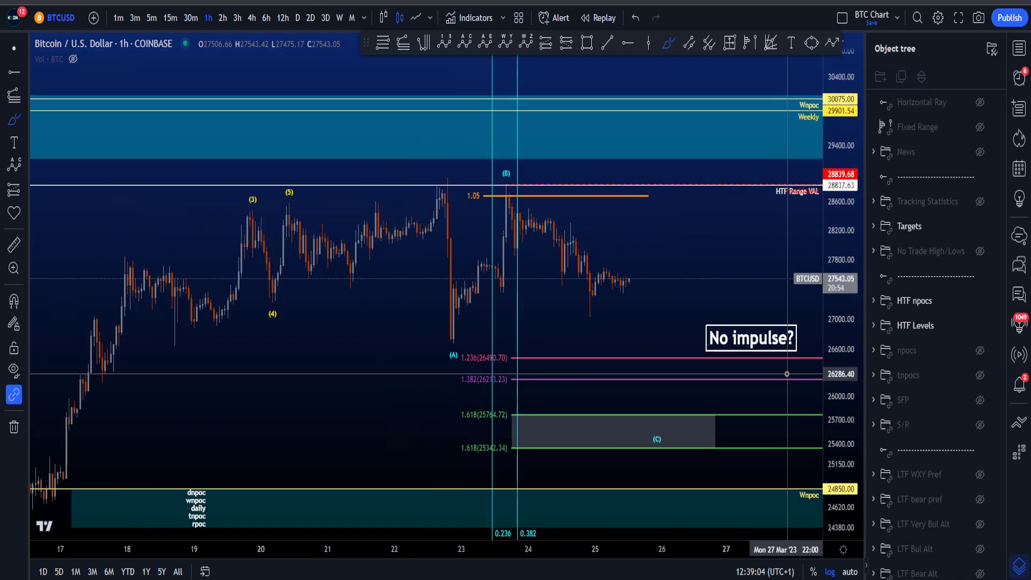
pyautogui.moveTo(551, 407)
pyautogui.mouseDown()
pyautogui.moveTo(500, 403)
pyautogui.moveTo(486, 472)
pyautogui.moveTo(541, 409)
pyautogui.moveTo(491, 458)
pyautogui.moveTo(518, 402)
pyautogui.mouseUp()
pyautogui.hotkey('ctrl', 'z')
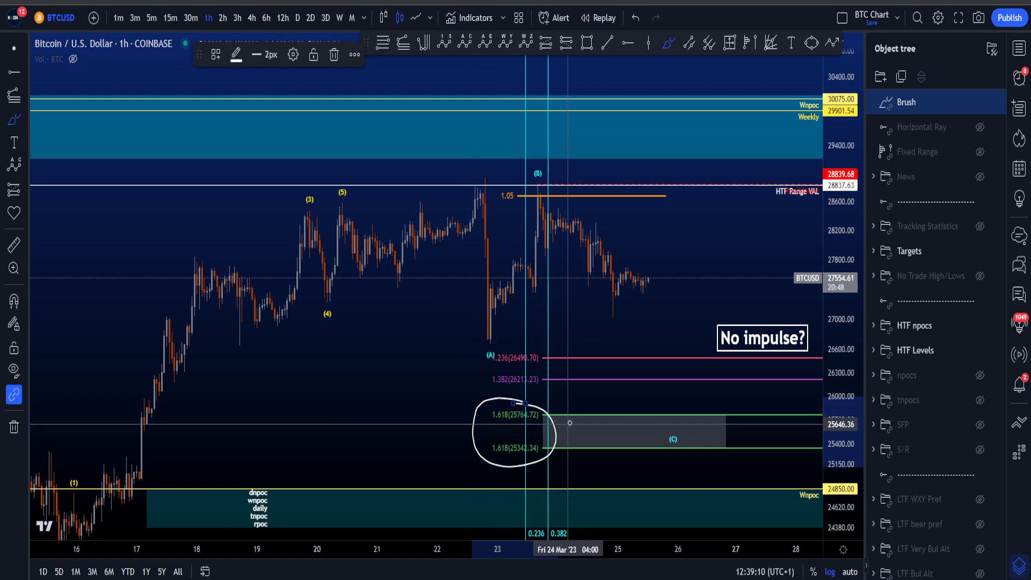
pyautogui.hotkey('ctrl', 'z')
pyautogui.moveTo(727, 412)
pyautogui.mouseDown()
pyautogui.moveTo(553, 415)
pyautogui.moveTo(654, 458)
pyautogui.moveTo(738, 451)
pyautogui.mouseUp()
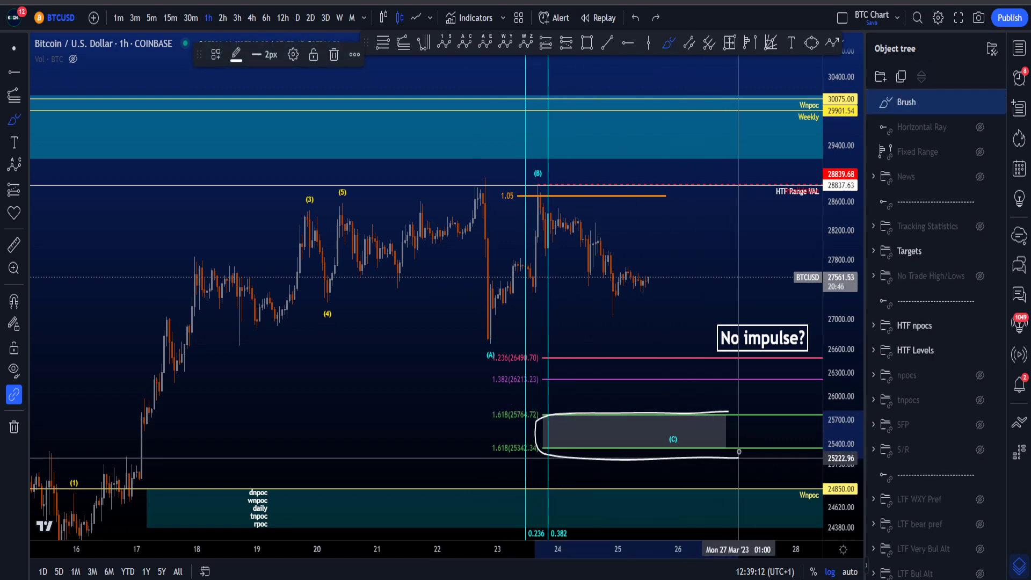
pyautogui.hotkey('ctrl', 'z')
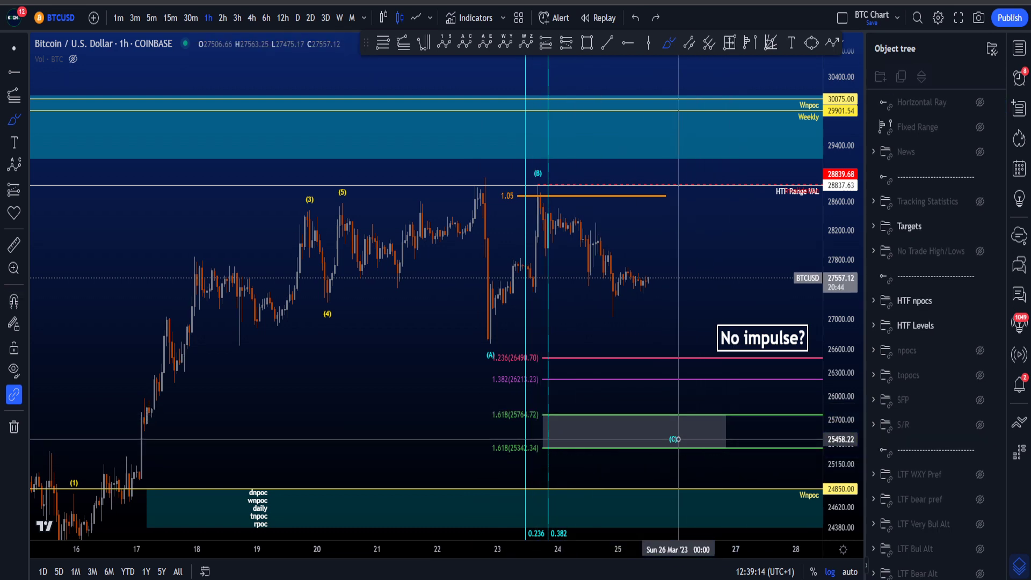
# Step: Mark the 17 March price area level with the (C) box and the 24850 Wnpoc zone, undoing the brush marks
pyautogui.moveTo(164, 430)
pyautogui.mouseDown()
pyautogui.moveTo(141, 455)
pyautogui.moveTo(170, 459)
pyautogui.mouseUp()
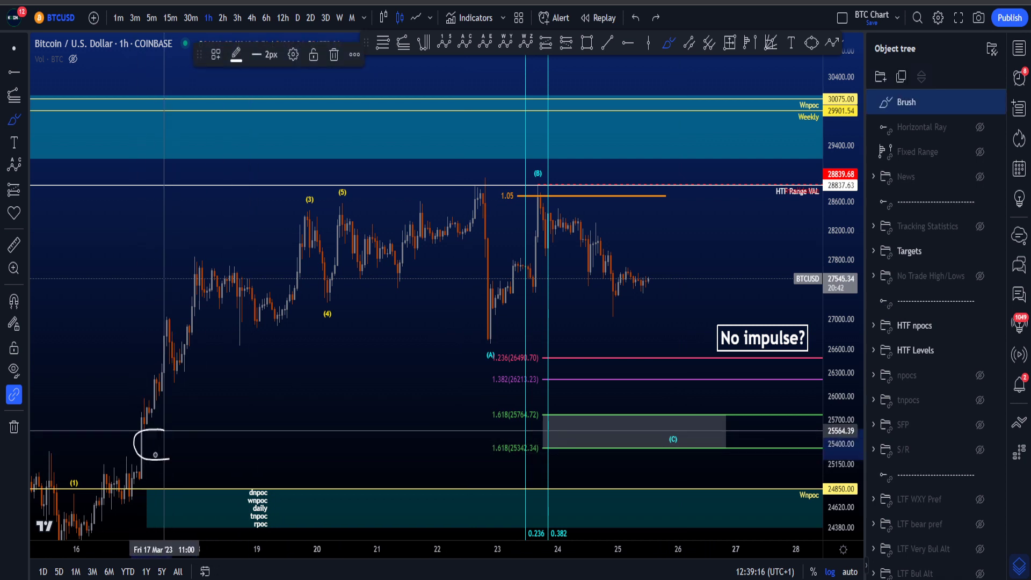
pyautogui.hotkey('ctrl', 'z')
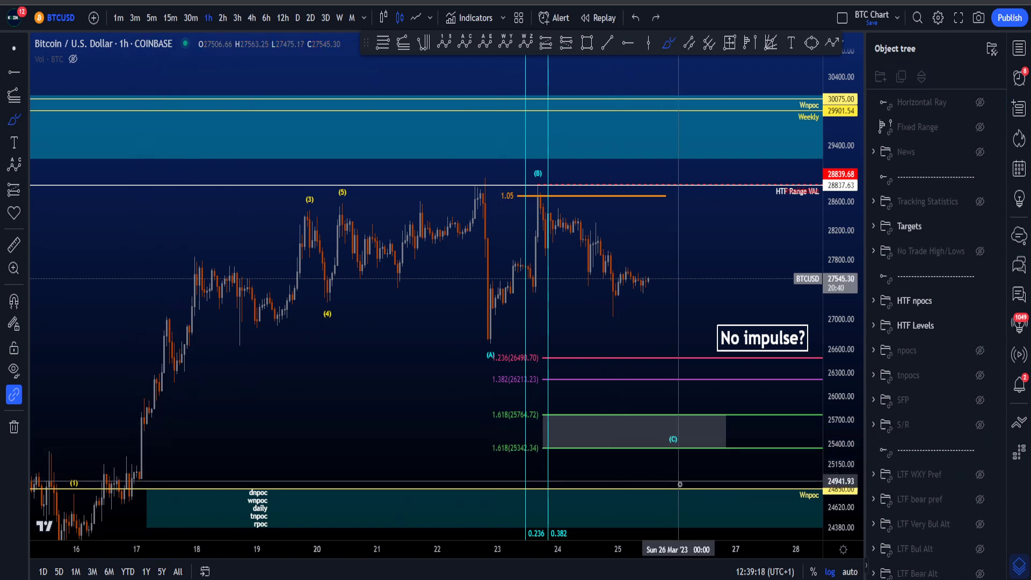
pyautogui.moveTo(721, 488)
pyautogui.mouseDown()
pyautogui.moveTo(657, 526)
pyautogui.moveTo(733, 524)
pyautogui.mouseUp()
pyautogui.hotkey('ctrl', 'z')
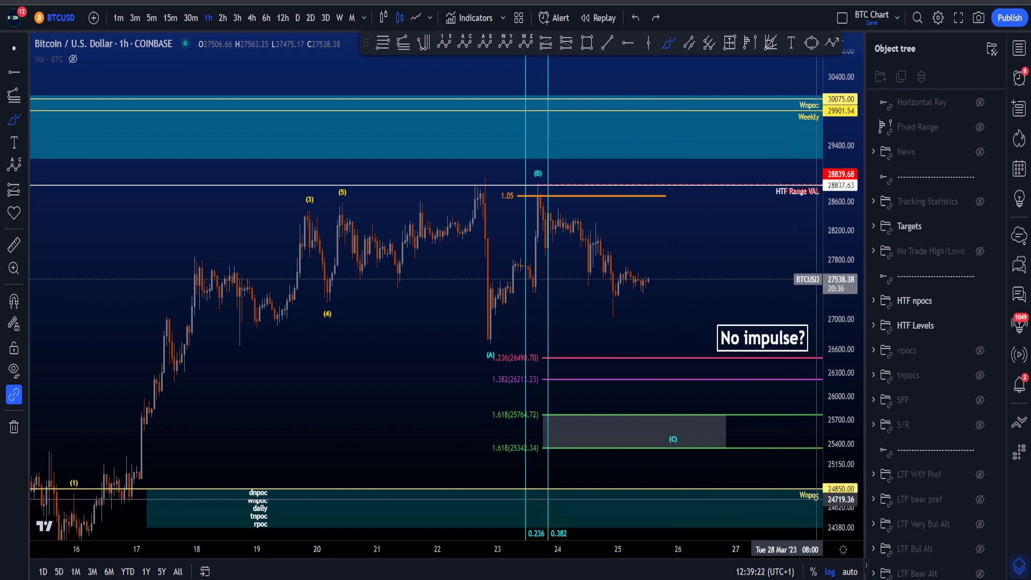
pyautogui.moveTo(793, 482); pyautogui.dragTo(791, 489)
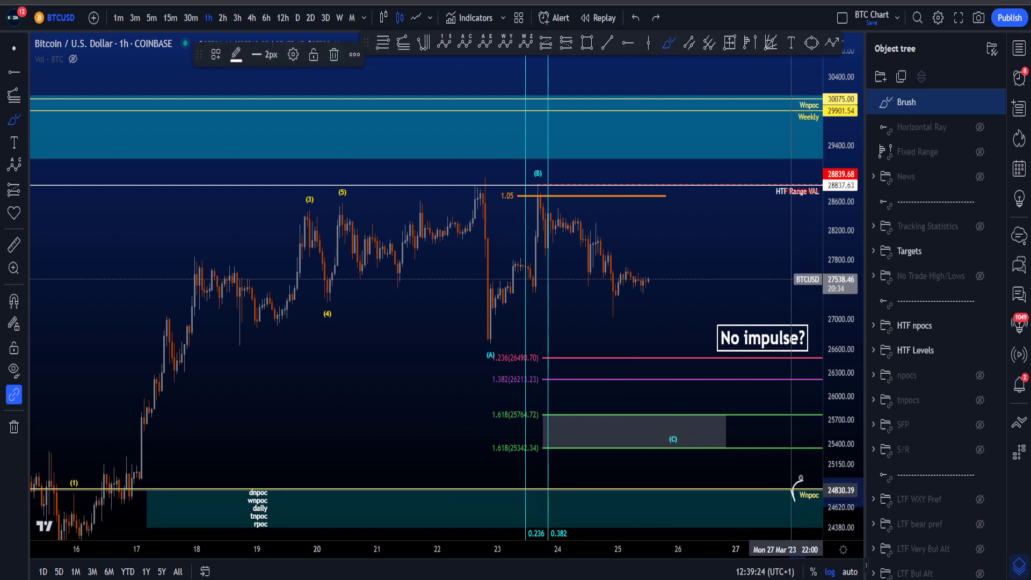
pyautogui.hotkey('ctrl', 'z')
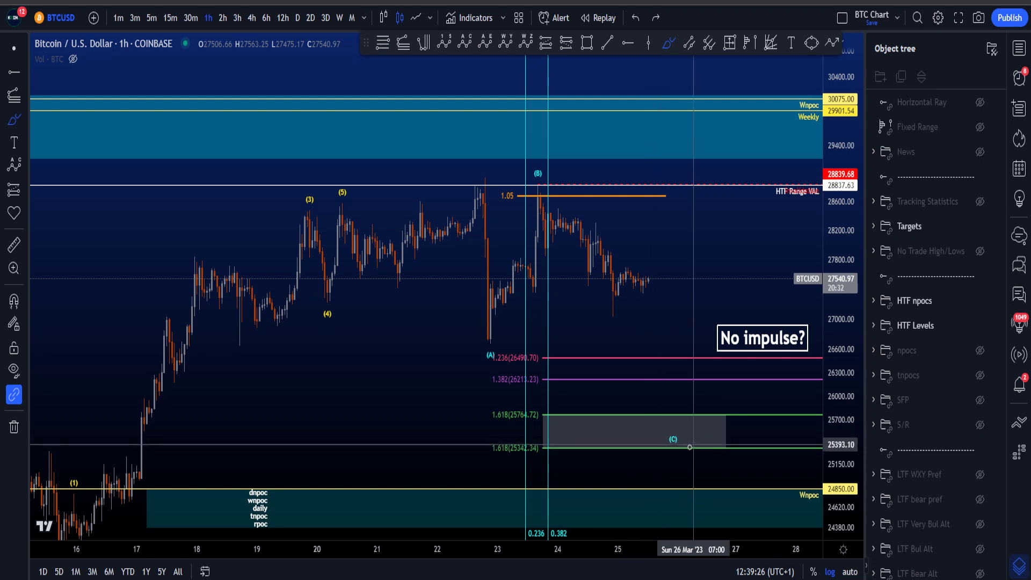
# Step: Brush temporary paths from (C) into the 24850 zone, around the target box, and from (B) to (C), undoing each
pyautogui.moveTo(670, 431)
pyautogui.mouseDown()
pyautogui.moveTo(677, 419)
pyautogui.moveTo(671, 434)
pyautogui.moveTo(692, 509)
pyautogui.mouseUp()
pyautogui.hotkey('ctrl', 'z')
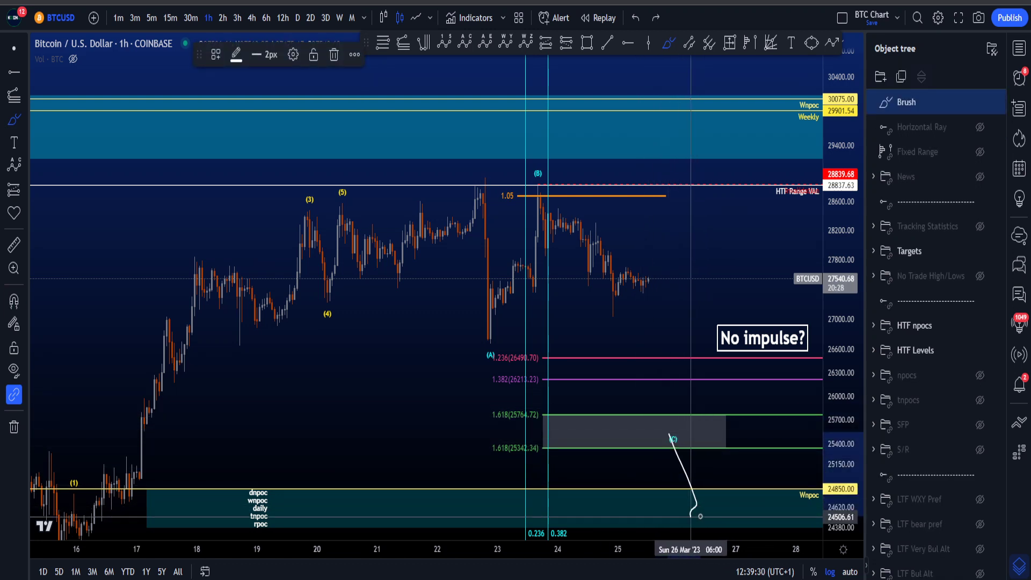
pyautogui.hotkey('ctrl', 'z')
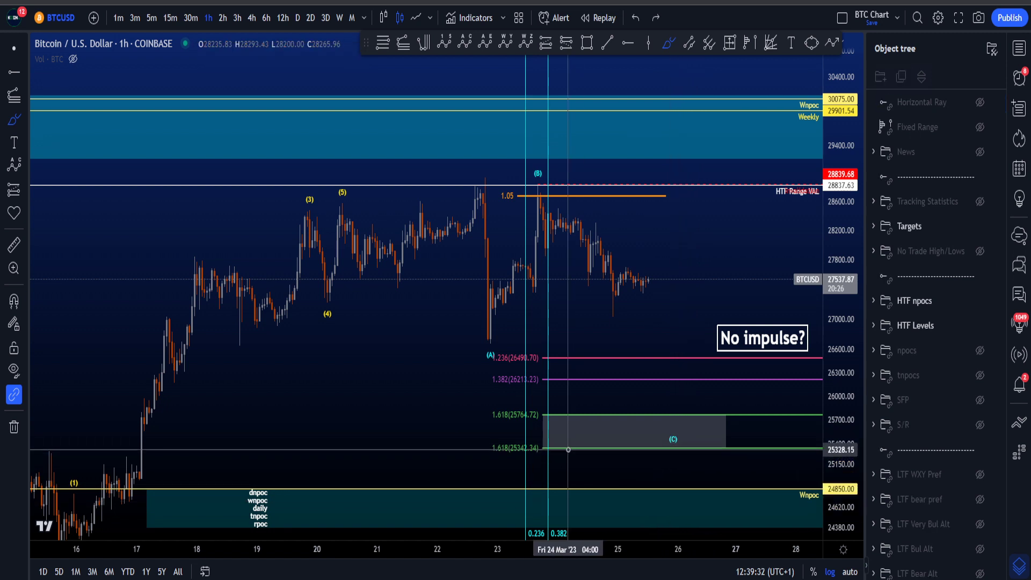
pyautogui.moveTo(561, 448)
pyautogui.mouseDown()
pyautogui.moveTo(528, 452)
pyautogui.moveTo(574, 395)
pyautogui.mouseUp()
pyautogui.hotkey('ctrl', 'z')
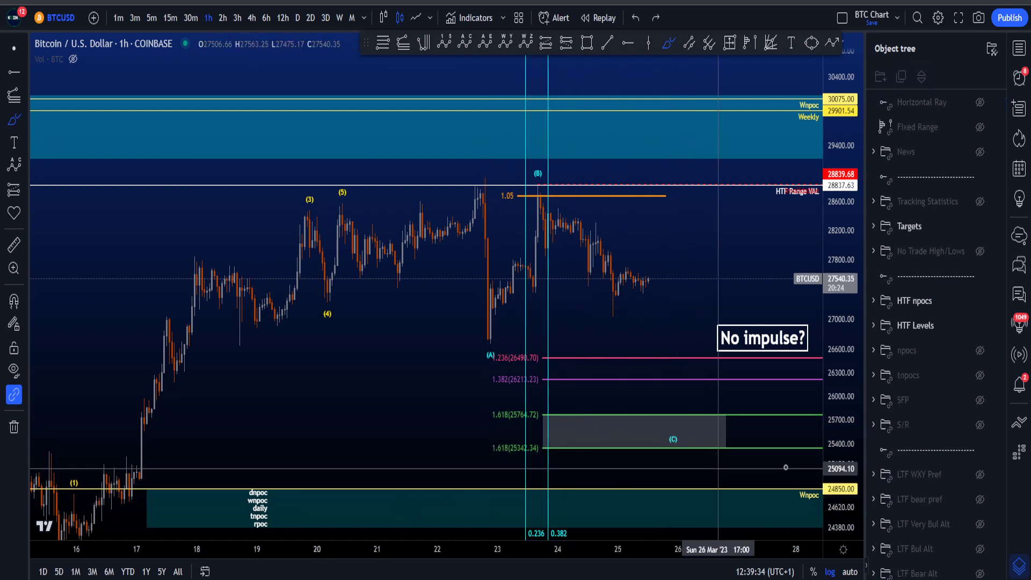
pyautogui.moveTo(552, 193); pyautogui.dragTo(688, 449)
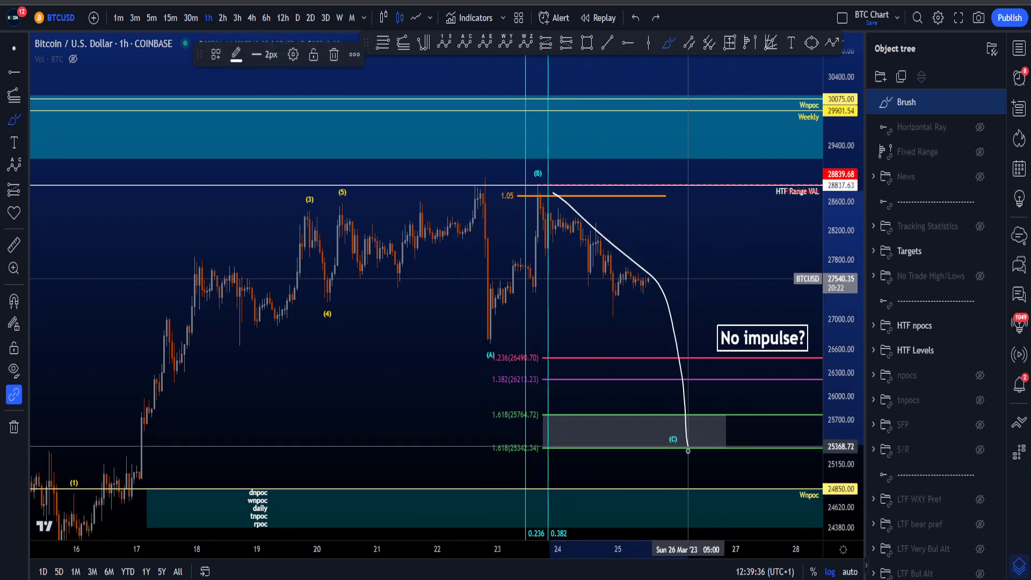
pyautogui.hotkey('ctrl', 'z')
# Step: Hide the remaining LTF bear Alt wave-count group on the chart
pyautogui.click(979, 577)
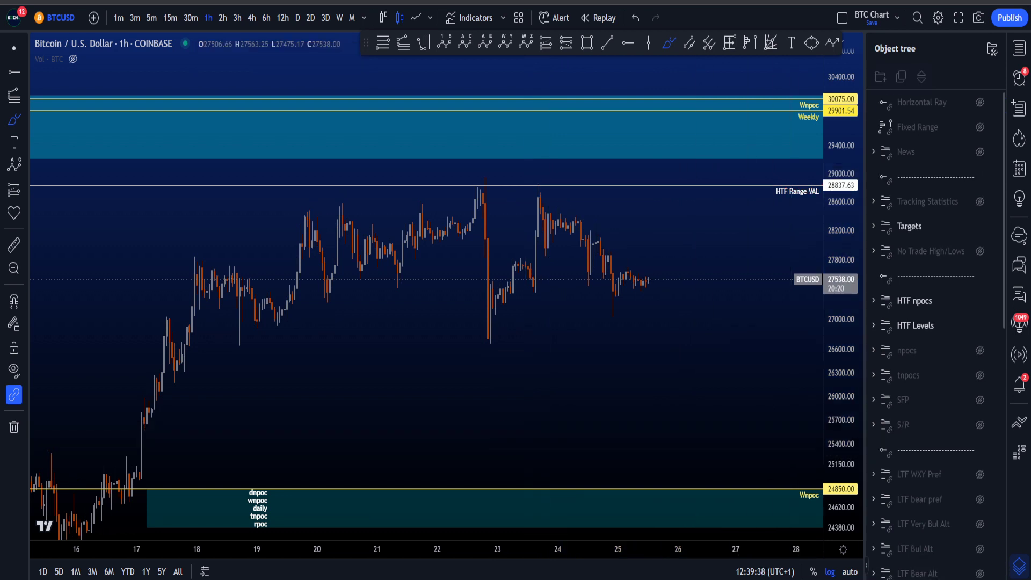
# Step: Show the LTF Bear Alt wave-count group on the chart
pyautogui.click(979, 574)
pyautogui.scroll(-2, 711, 401)
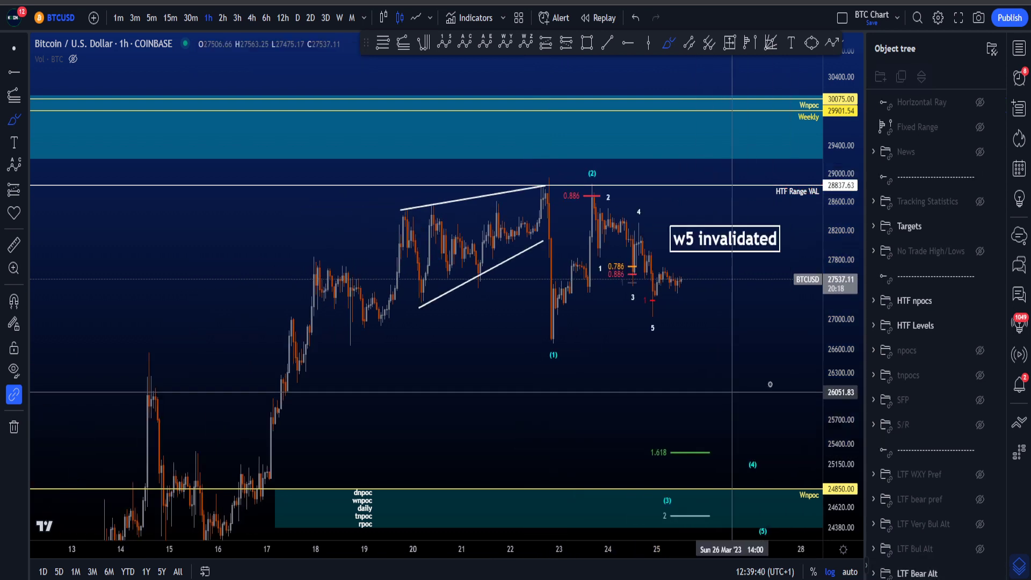
# Step: Circle the 22 March peak and brush the rally path leading up to it, removing both marks
pyautogui.moveTo(527, 186); pyautogui.dragTo(552, 194)
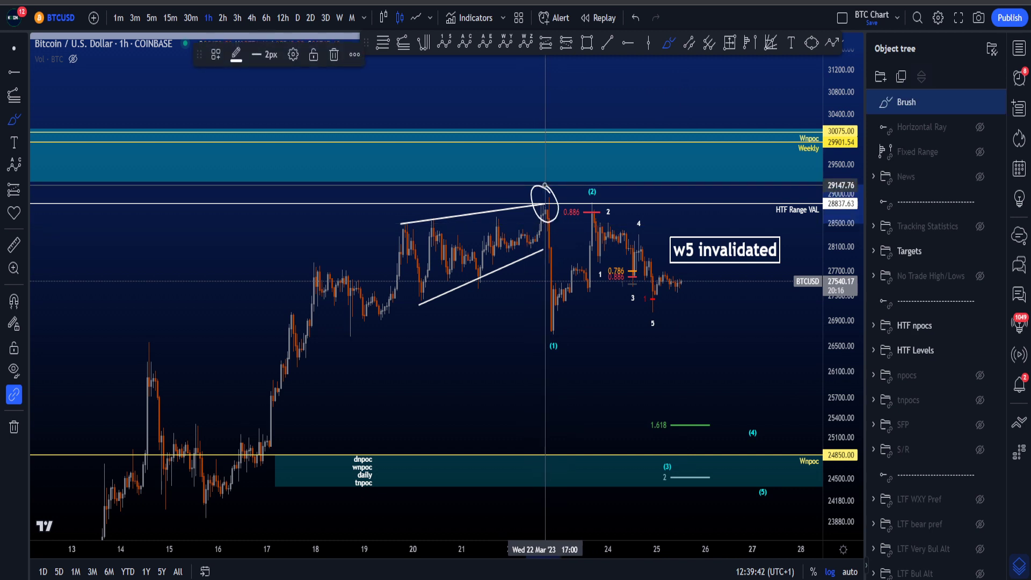
pyautogui.hotkey('ctrl', 'z')
pyautogui.moveTo(194, 499)
pyautogui.mouseDown()
pyautogui.moveTo(229, 498)
pyautogui.moveTo(327, 239)
pyautogui.moveTo(409, 290)
pyautogui.moveTo(535, 180)
pyautogui.mouseUp()
pyautogui.press('Delete')
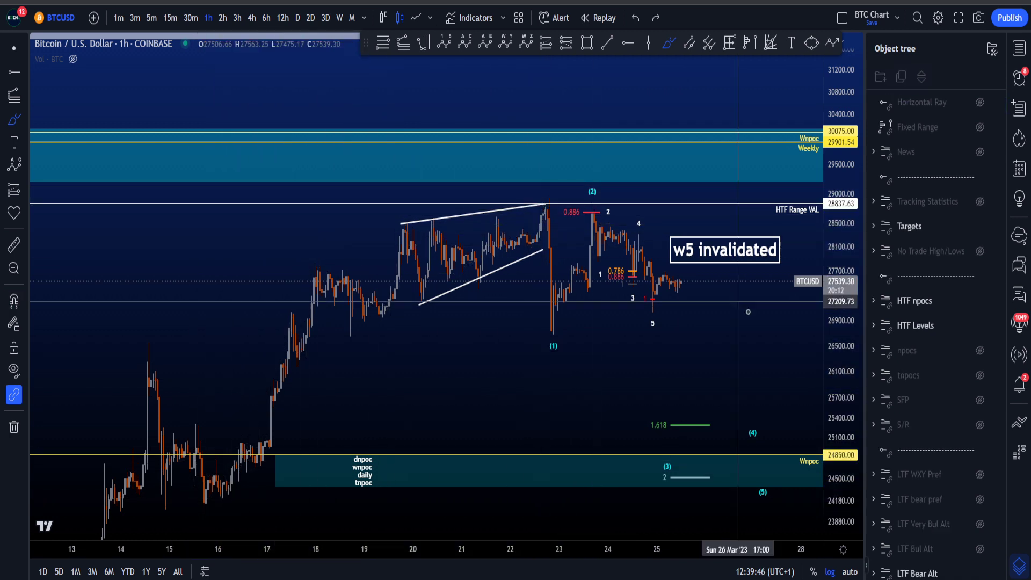
# Step: Mark the 22 March peak and trace the wedge's upper and lower boundaries with the brush, undoing the marks
pyautogui.scroll(3, 471, 167)
pyautogui.moveTo(476, 152)
pyautogui.mouseDown()
pyautogui.moveTo(480, 188)
pyautogui.moveTo(472, 160)
pyautogui.mouseUp()
pyautogui.hotkey('ctrl', 'z')
pyautogui.moveTo(250, 222); pyautogui.dragTo(459, 160)
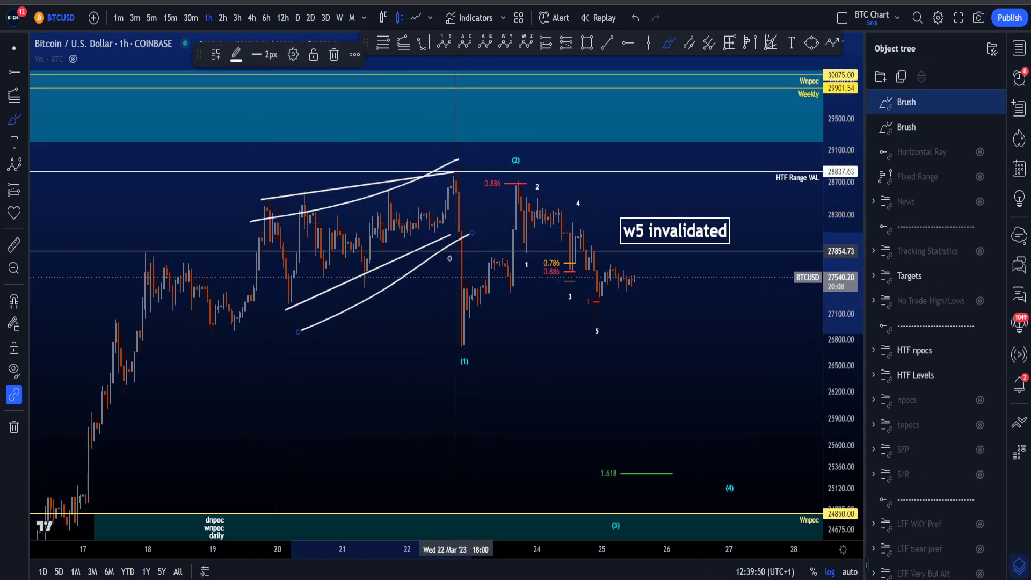
pyautogui.hotkey('ctrl', 'z')
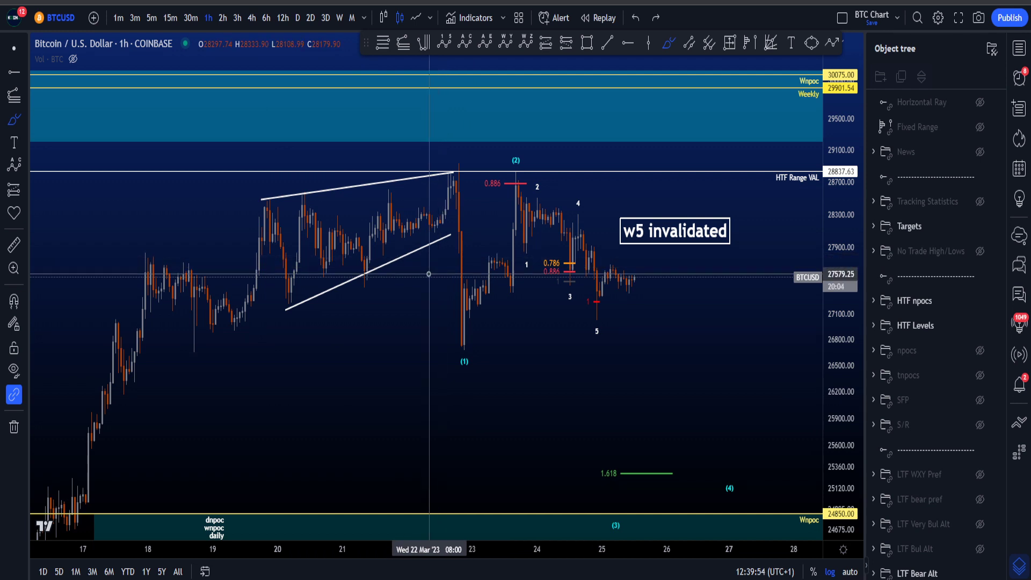
# Step: Brush a curve from 18 March under the wedge to its peak and circle the 20 March upswing, undoing the marks
pyautogui.moveTo(189, 321); pyautogui.dragTo(470, 192)
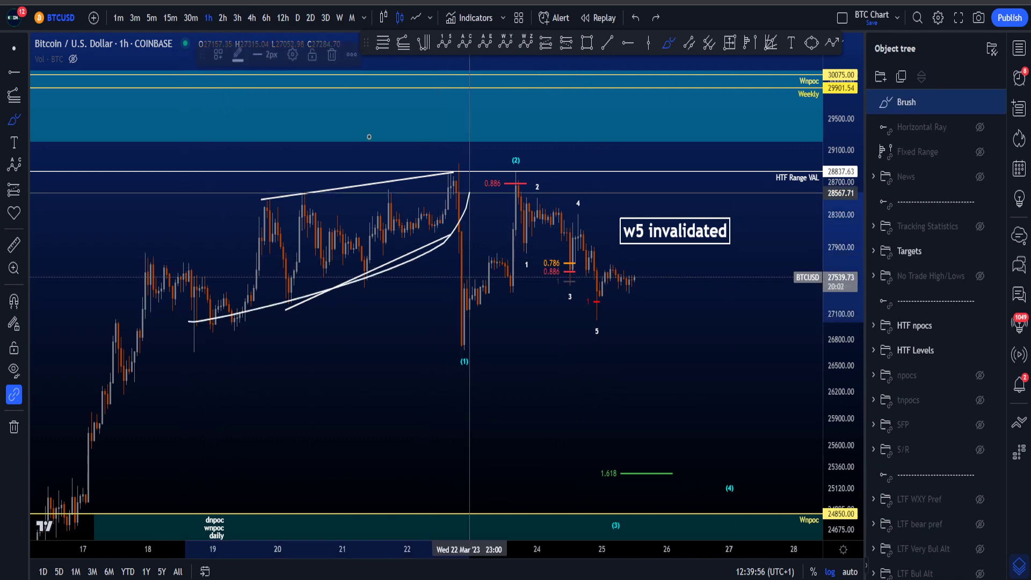
pyautogui.moveTo(369, 137); pyautogui.dragTo(444, 255)
pyautogui.hotkey('ctrl', 'z')
pyautogui.moveTo(298, 306)
pyautogui.mouseDown()
pyautogui.moveTo(314, 235)
pyautogui.moveTo(289, 253)
pyautogui.mouseUp()
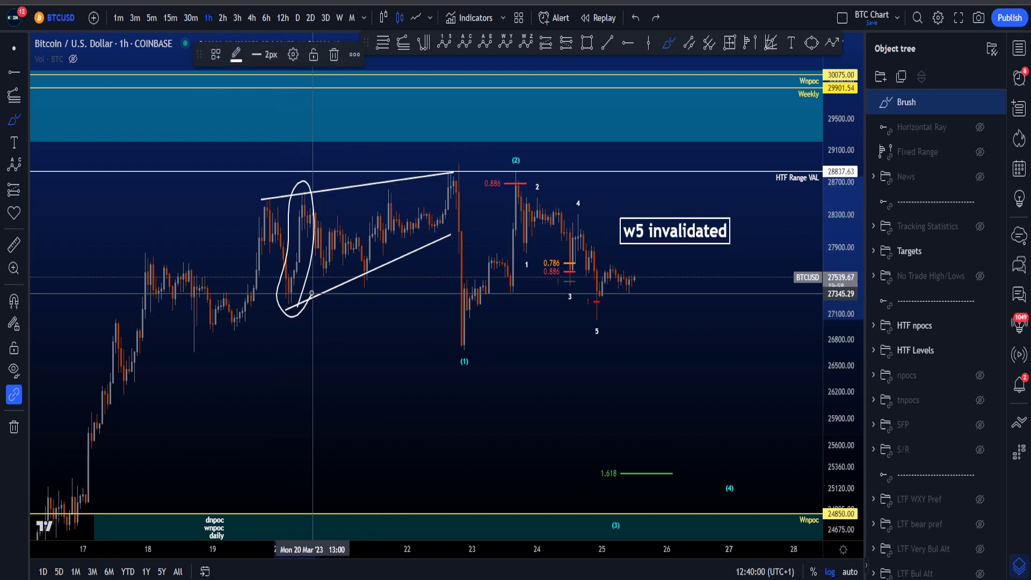
pyautogui.hotkey('ctrl', 'z')
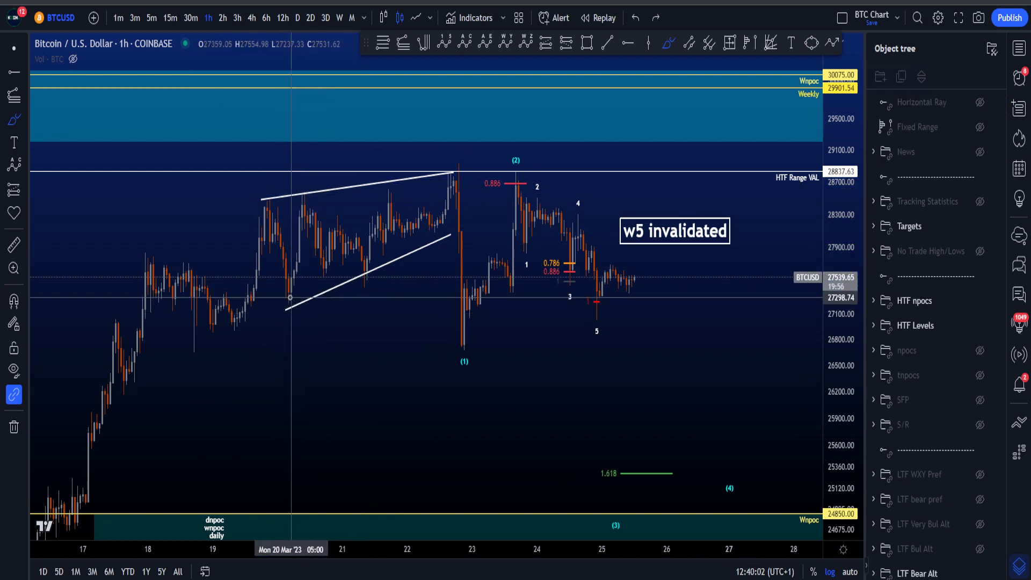
# Step: Trace the zigzag rise into the wedge's first high and the zigzag drop to its first low, undoing both strokes
pyautogui.moveTo(187, 339); pyautogui.dragTo(218, 277)
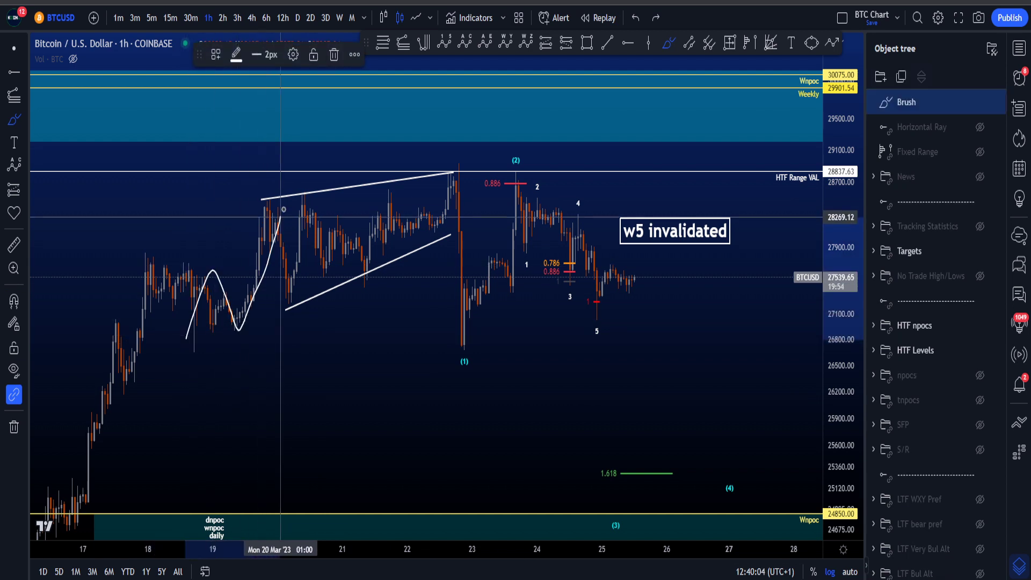
pyautogui.hotkey('ctrl', 'z')
pyautogui.moveTo(262, 200); pyautogui.dragTo(280, 212)
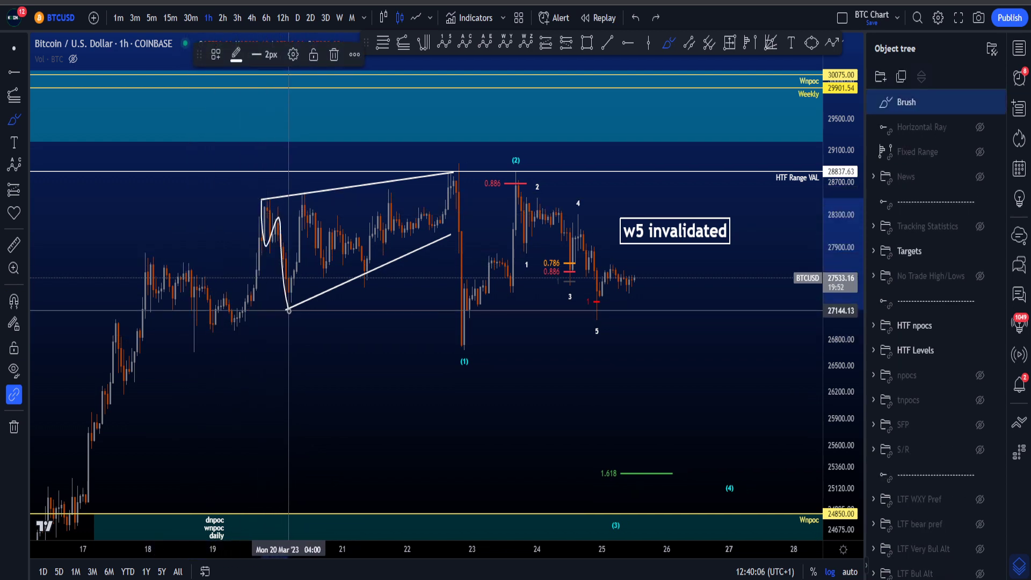
pyautogui.hotkey('ctrl', 'z')
# Step: Mark the 20 March upswing and the move from its high to the wedge's end with the brush, undoing both
pyautogui.moveTo(292, 321)
pyautogui.mouseDown()
pyautogui.moveTo(310, 258)
pyautogui.moveTo(283, 256)
pyautogui.mouseUp()
pyautogui.hotkey('ctrl', 'z')
pyautogui.moveTo(304, 209)
pyautogui.mouseDown()
pyautogui.moveTo(318, 248)
pyautogui.moveTo(448, 198)
pyautogui.moveTo(458, 177)
pyautogui.mouseUp()
pyautogui.hotkey('ctrl', 'z')
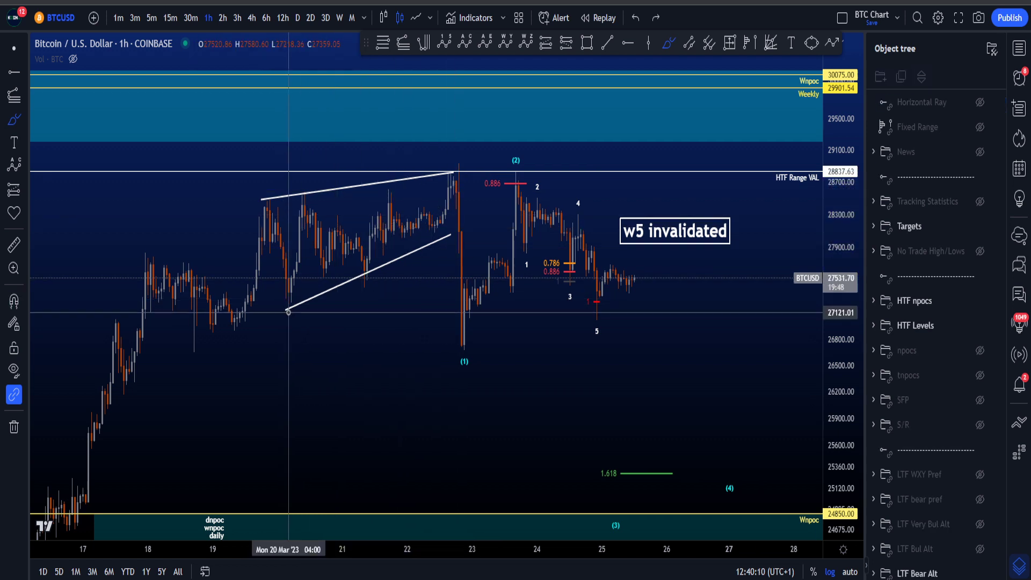
# Step: Circle the 20 March upswing and the whole body of the wedge with the brush, undoing both marks
pyautogui.moveTo(285, 307)
pyautogui.mouseDown()
pyautogui.moveTo(313, 258)
pyautogui.moveTo(291, 206)
pyautogui.mouseUp()
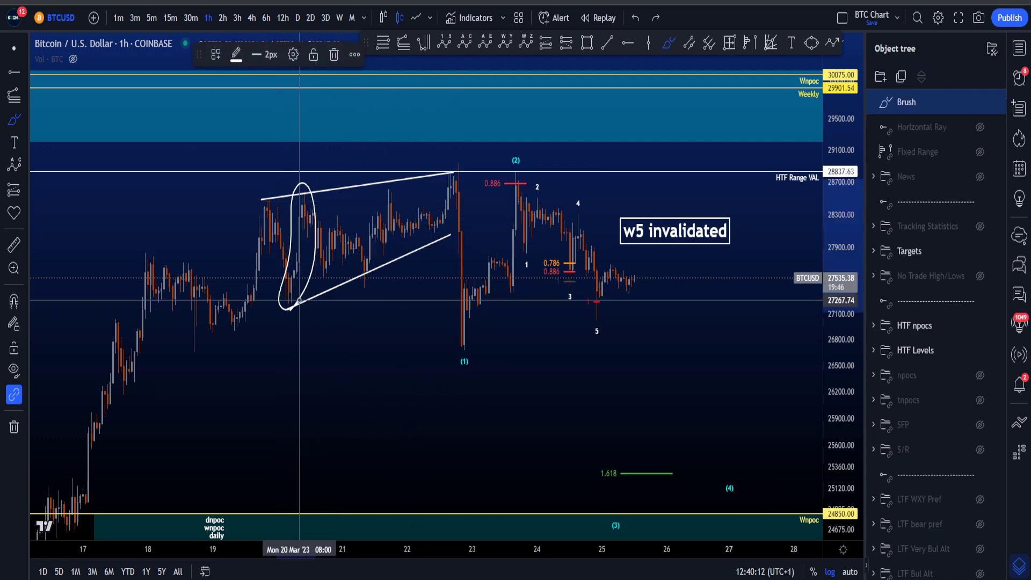
pyautogui.hotkey('ctrl', 'z')
pyautogui.moveTo(215, 323)
pyautogui.mouseDown()
pyautogui.moveTo(412, 175)
pyautogui.moveTo(401, 239)
pyautogui.mouseUp()
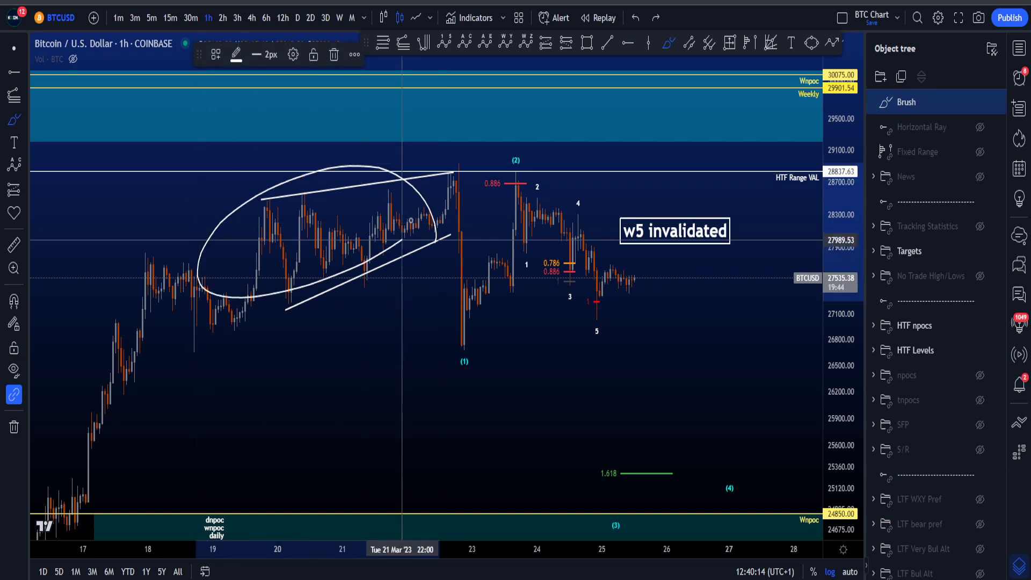
pyautogui.hotkey('ctrl', 'z')
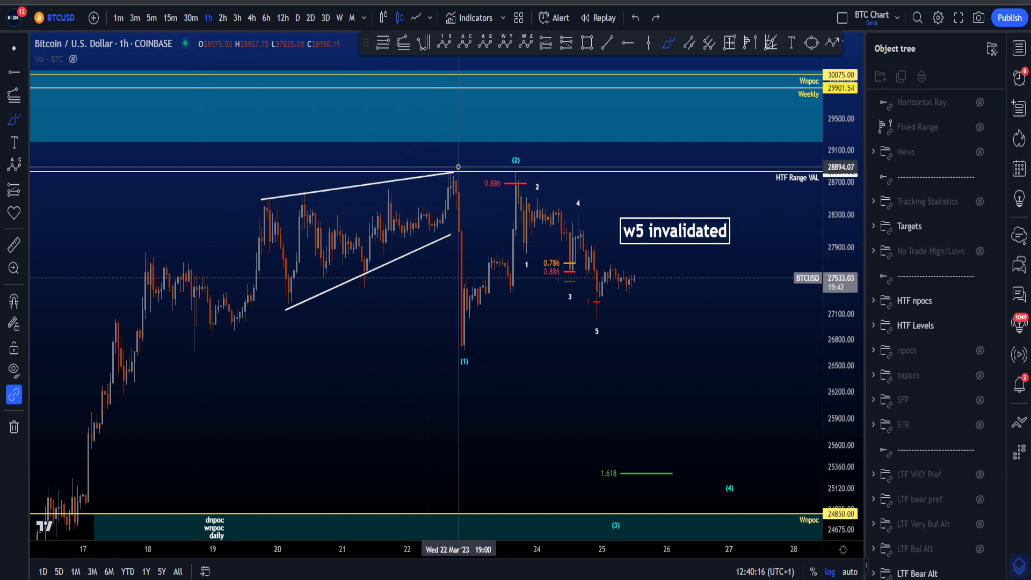
# Step: Brush strokes backward from the wedge's end along its upper and lower sides, undoing both
pyautogui.moveTo(453, 167); pyautogui.dragTo(283, 215)
pyautogui.moveTo(502, 200); pyautogui.dragTo(326, 270)
pyautogui.hotkey('ctrl', 'z')
pyautogui.hotkey('ctrl', 'z')
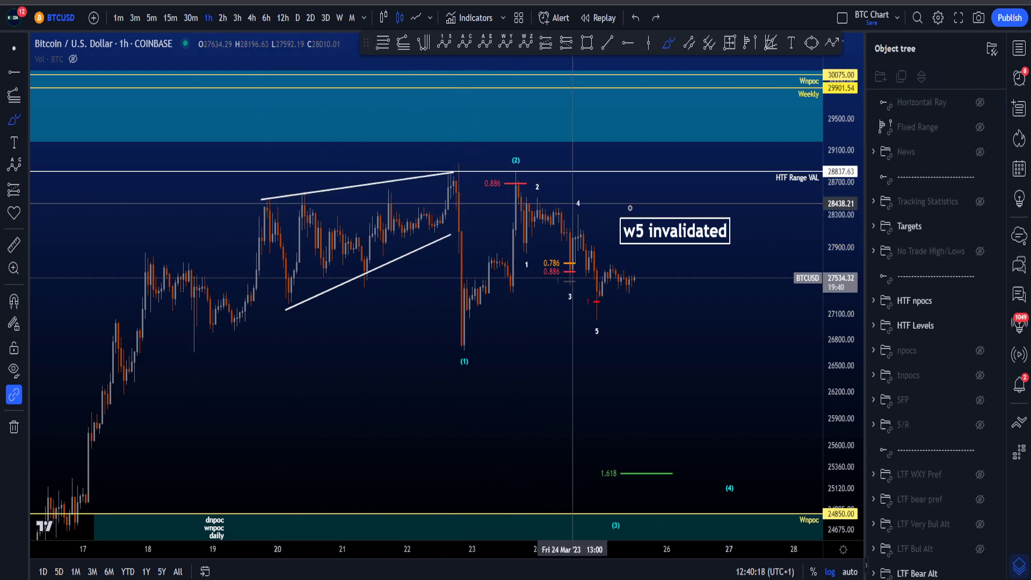
# Step: Circle the 22 March peak, brush the drop towards (1) and mark its low, undoing the strokes
pyautogui.scroll(1, 630, 207)
pyautogui.moveTo(426, 155); pyautogui.dragTo(424, 149)
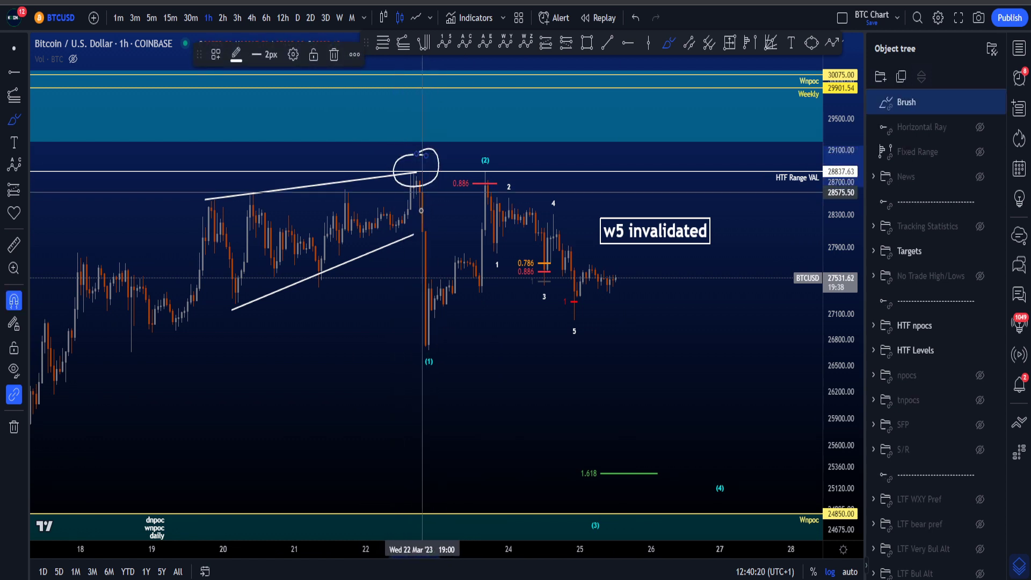
pyautogui.hotkey('ctrl', 'z')
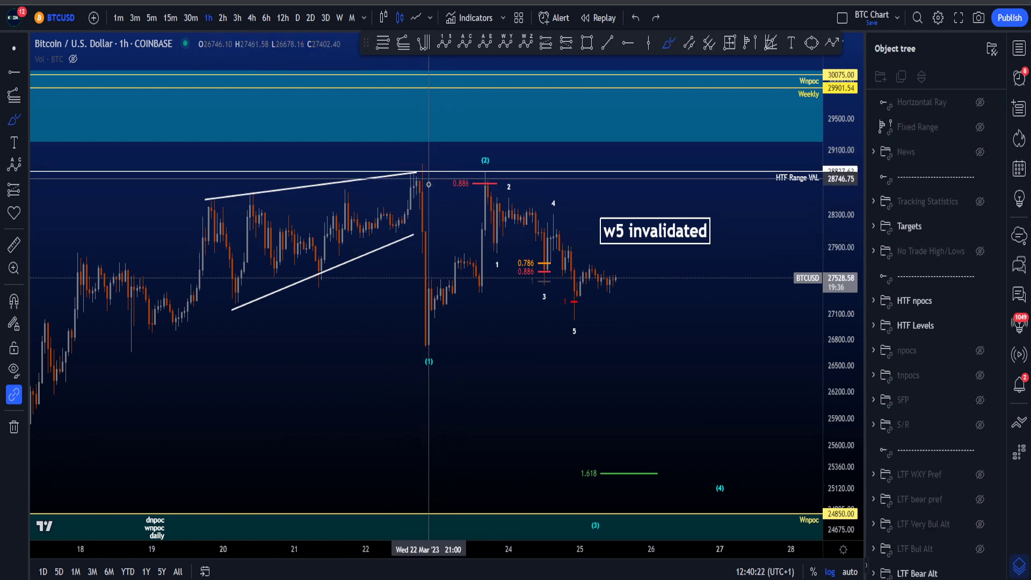
pyautogui.moveTo(421, 152); pyautogui.dragTo(440, 285)
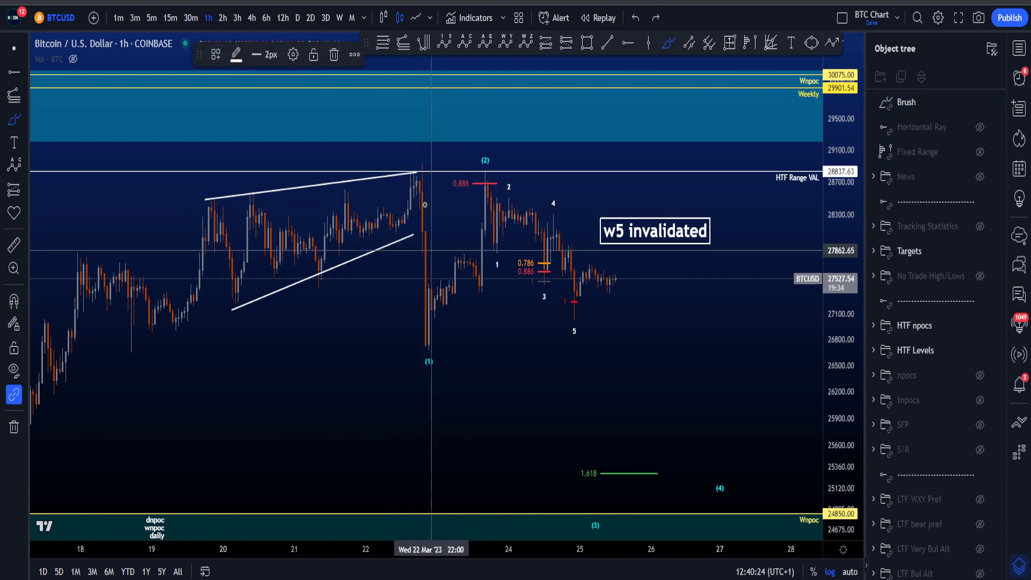
pyautogui.moveTo(441, 320); pyautogui.dragTo(410, 363)
pyautogui.hotkey('ctrl', 'z')
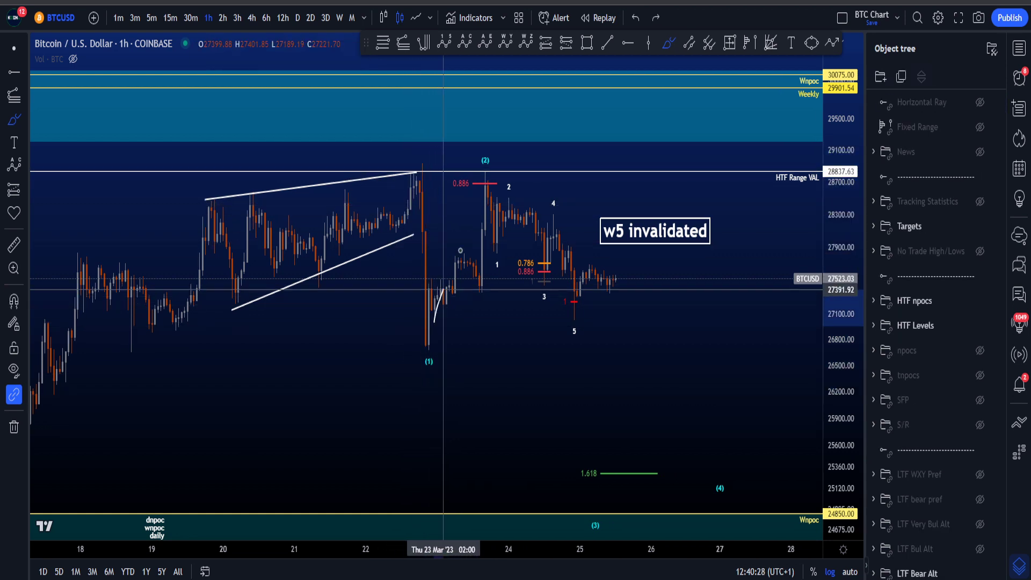
# Step: Trace the three-part rise from (1) to (2) and circle the 0.886 retracement label beside (2), undoing the marks
pyautogui.moveTo(443, 289); pyautogui.dragTo(494, 220)
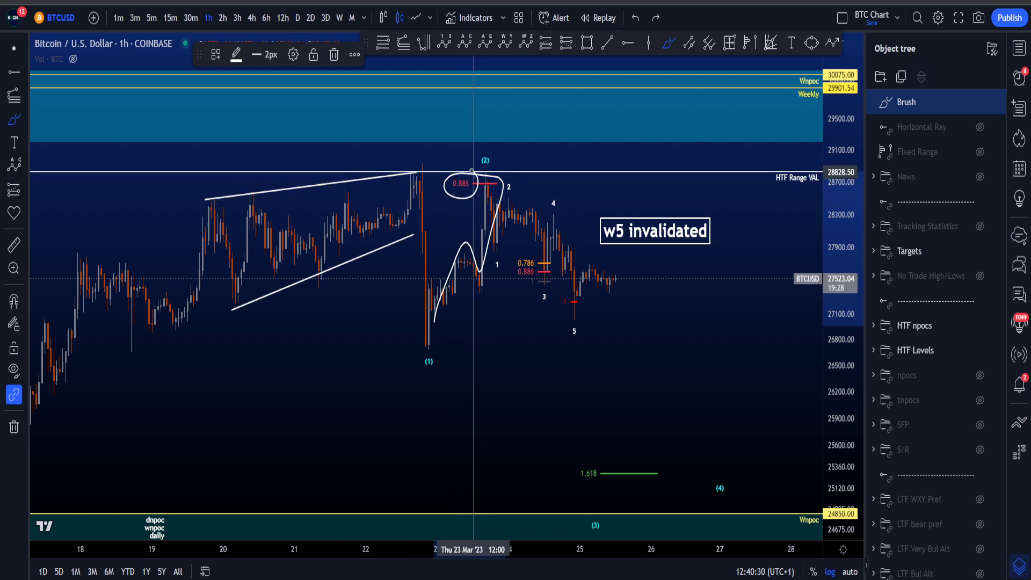
pyautogui.hotkey('ctrl', 'z')
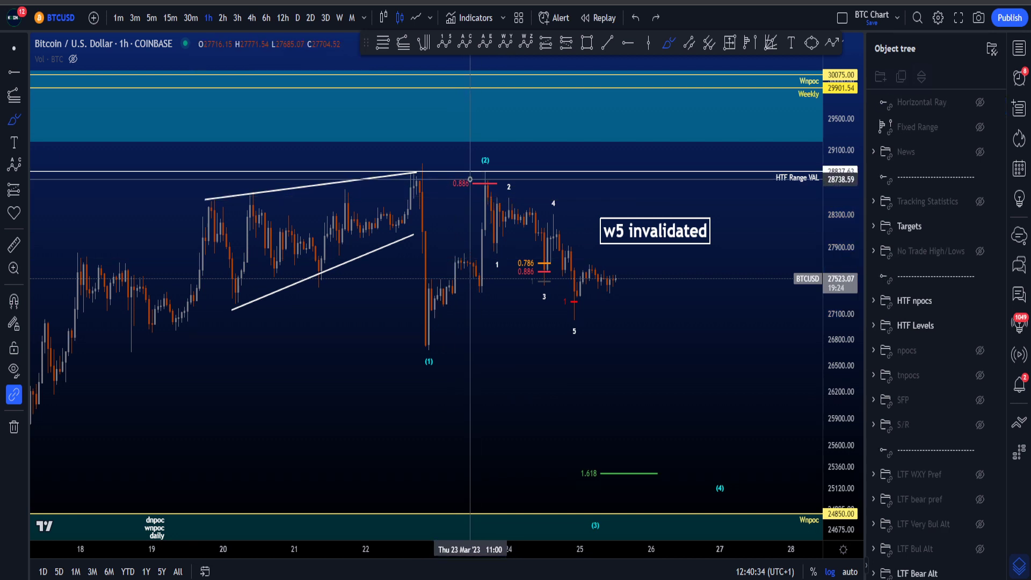
pyautogui.moveTo(470, 179); pyautogui.dragTo(445, 195)
pyautogui.hotkey('ctrl', 'z')
# Step: Retrace the upper and lower wedge boundaries with two brush strokes, undoing both
pyautogui.moveTo(185, 212); pyautogui.dragTo(372, 171)
pyautogui.moveTo(236, 292); pyautogui.dragTo(396, 236)
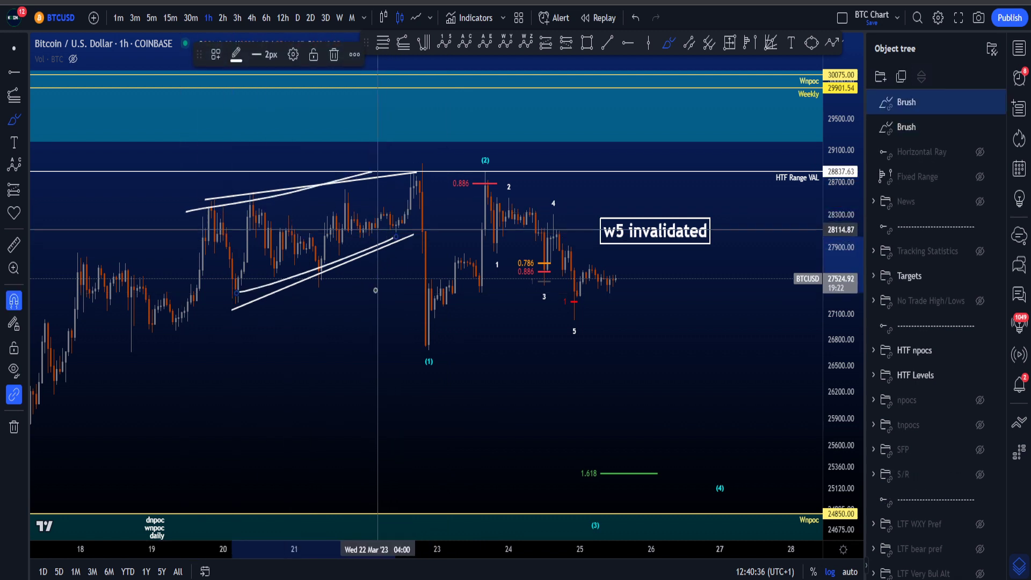
pyautogui.hotkey('ctrl', 'z')
pyautogui.hotkey('ctrl', 'z')
# Step: Mark the 0.886 retracement label and the high at (2) with the brush, removing both marks
pyautogui.moveTo(473, 176); pyautogui.dragTo(455, 172)
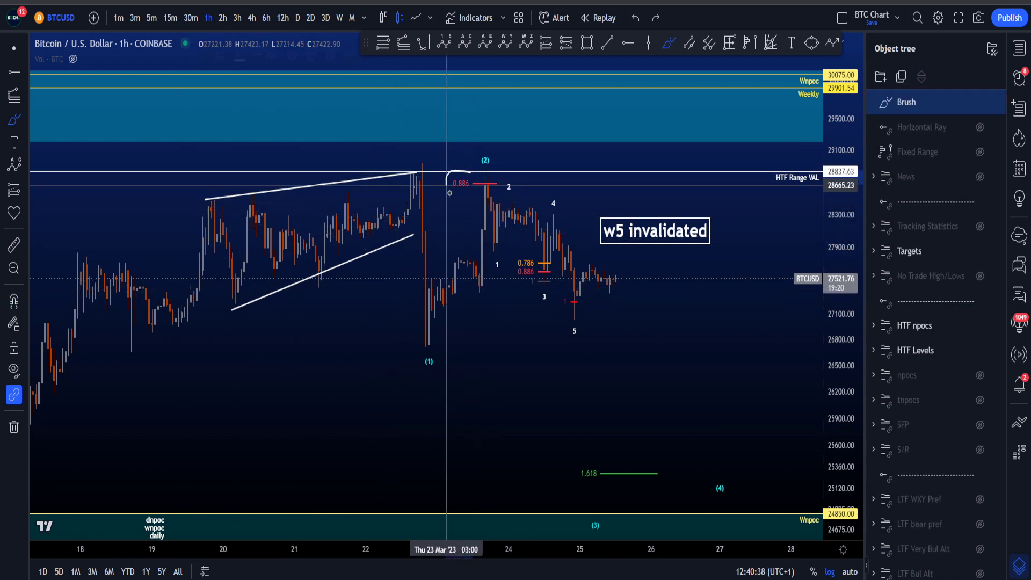
pyautogui.hotkey('ctrl', 'z')
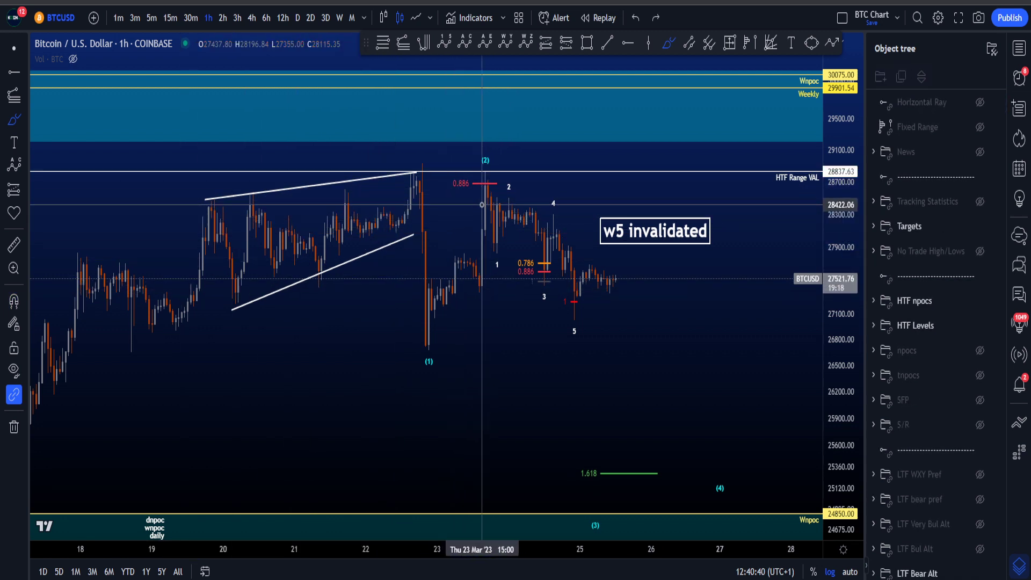
pyautogui.moveTo(485, 173)
pyautogui.mouseDown()
pyautogui.moveTo(590, 253)
pyautogui.moveTo(497, 248)
pyautogui.moveTo(510, 188)
pyautogui.mouseUp()
pyautogui.press('Delete')
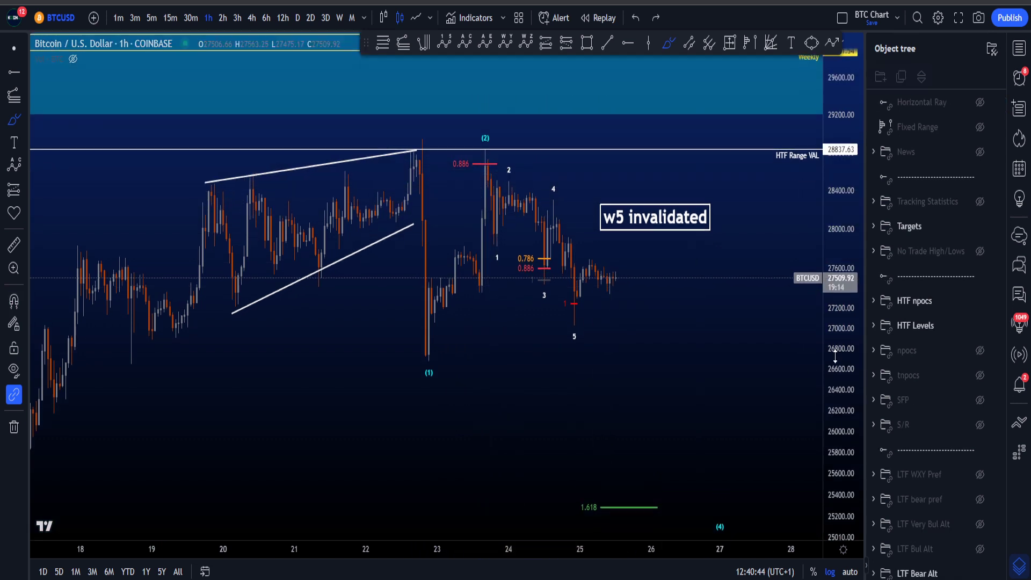
# Step: Brush a curved decline from (2) towards the 1.618 extension level, deleting the stroke
pyautogui.scroll(2, 665, 296)
pyautogui.scroll(1, 673, 303)
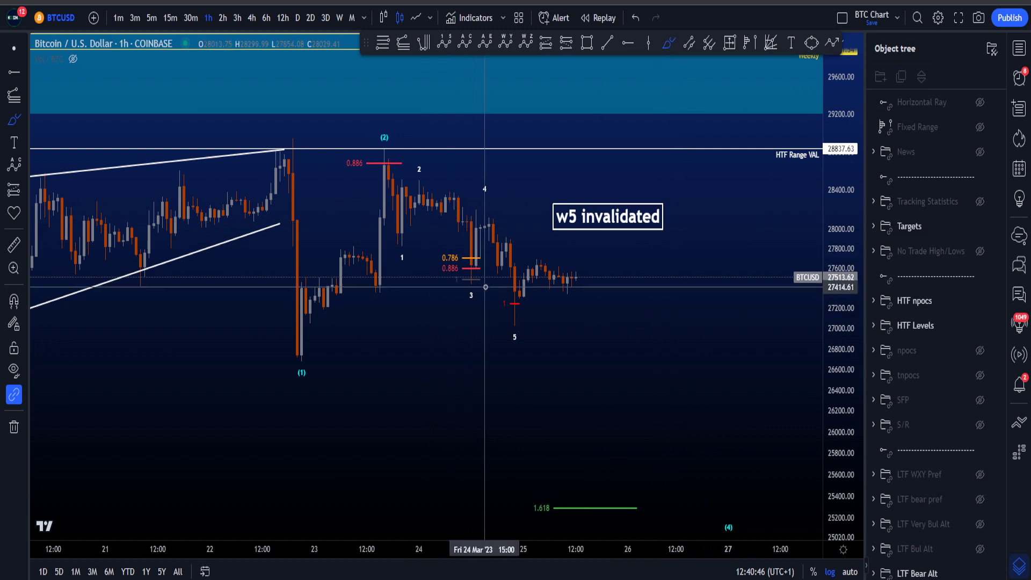
pyautogui.moveTo(396, 153)
pyautogui.mouseDown()
pyautogui.moveTo(554, 419)
pyautogui.moveTo(563, 472)
pyautogui.mouseUp()
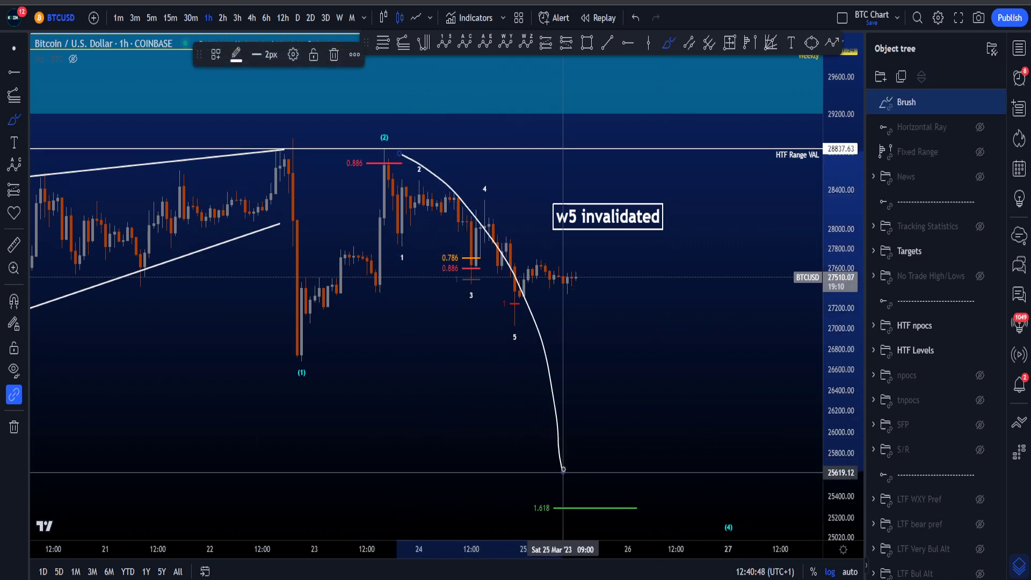
pyautogui.press('Delete')
# Step: Brush projected declines from (2) into the 24850 Wnpoc zone and mark the target area, removing the strokes
pyautogui.moveTo(840, 253); pyautogui.dragTo(841, 349)
pyautogui.scroll(-2, 772, 349)
pyautogui.moveTo(413, 185)
pyautogui.mouseDown()
pyautogui.moveTo(423, 347)
pyautogui.moveTo(501, 188)
pyautogui.moveTo(640, 416)
pyautogui.moveTo(670, 510)
pyautogui.mouseUp()
pyautogui.hotkey('ctrl', 'z')
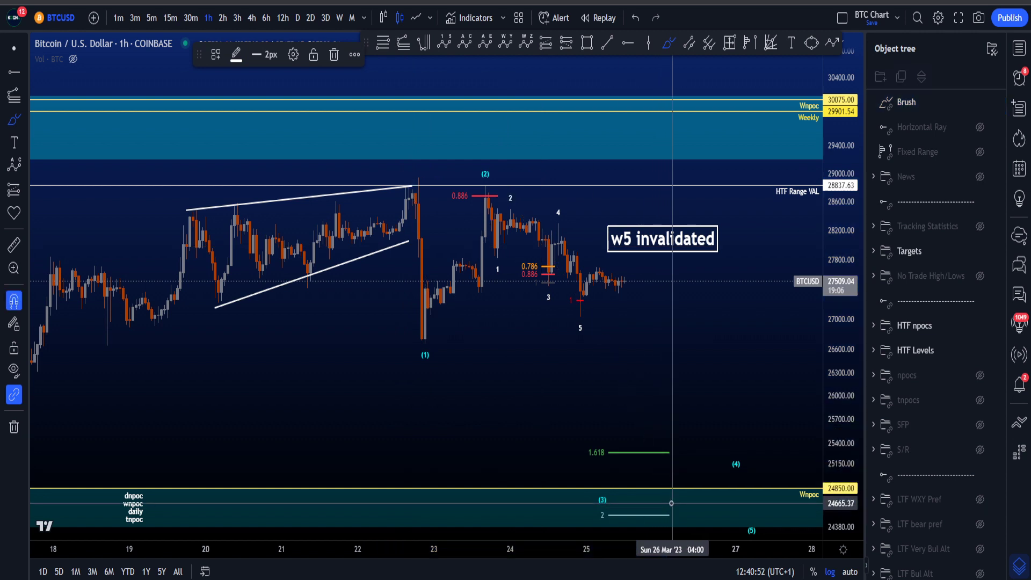
pyautogui.moveTo(495, 194); pyautogui.dragTo(690, 489)
pyautogui.moveTo(672, 433); pyautogui.dragTo(691, 531)
pyautogui.press('Delete')
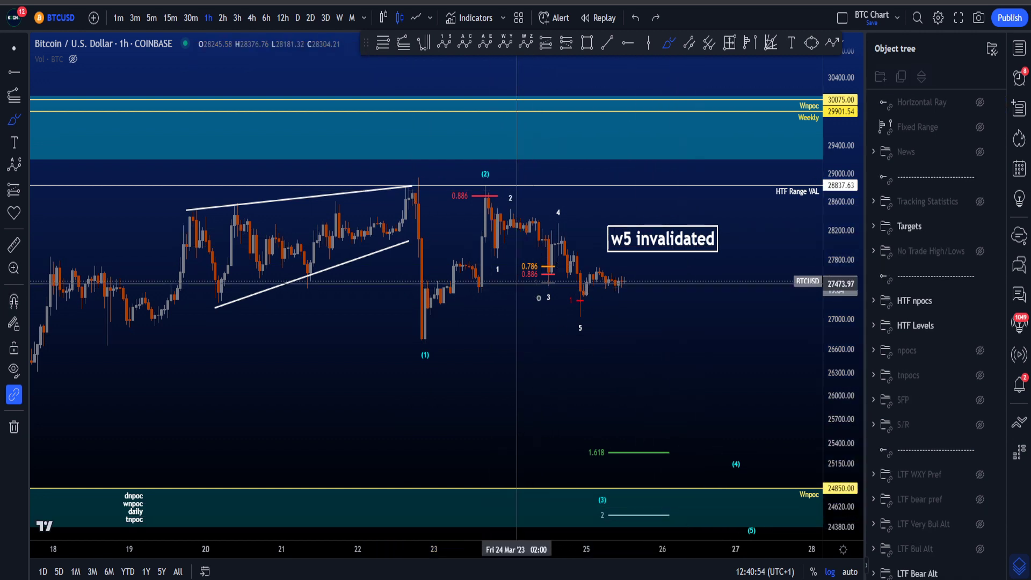
# Step: Brush a projected path from (2) through wave 5, up to the w5 invalidated label and down to (5), deleting it
pyautogui.scroll(2, 649, 346)
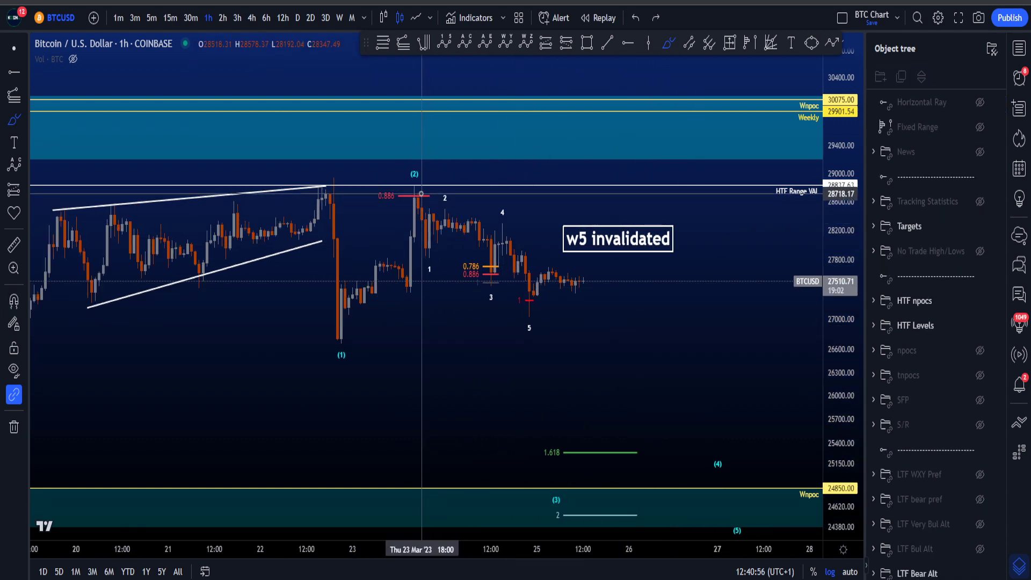
pyautogui.moveTo(423, 195)
pyautogui.mouseDown()
pyautogui.moveTo(488, 251)
pyautogui.moveTo(529, 325)
pyautogui.mouseUp()
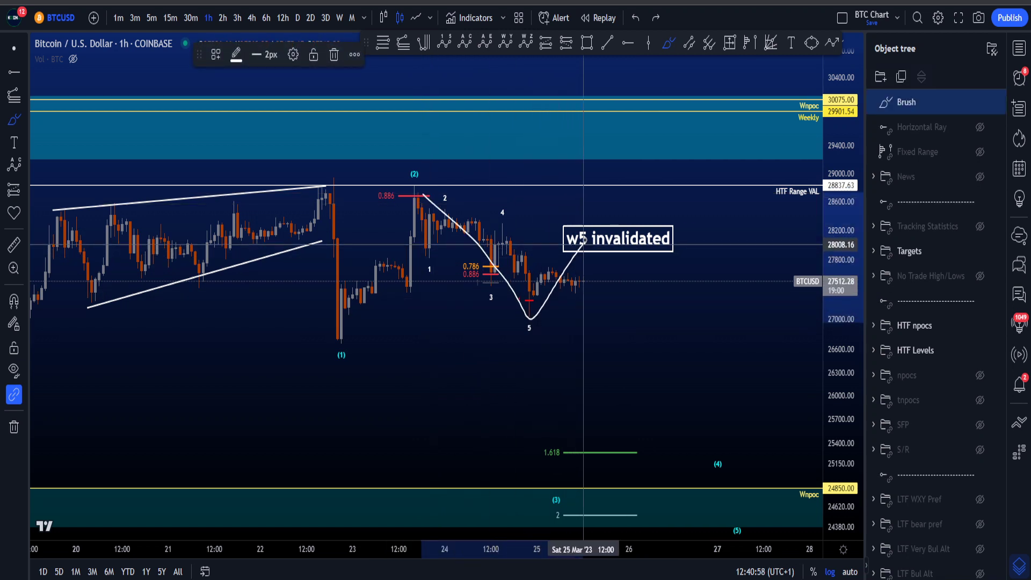
pyautogui.moveTo(583, 244)
pyautogui.mouseDown()
pyautogui.moveTo(622, 349)
pyautogui.moveTo(722, 477)
pyautogui.moveTo(733, 525)
pyautogui.mouseUp()
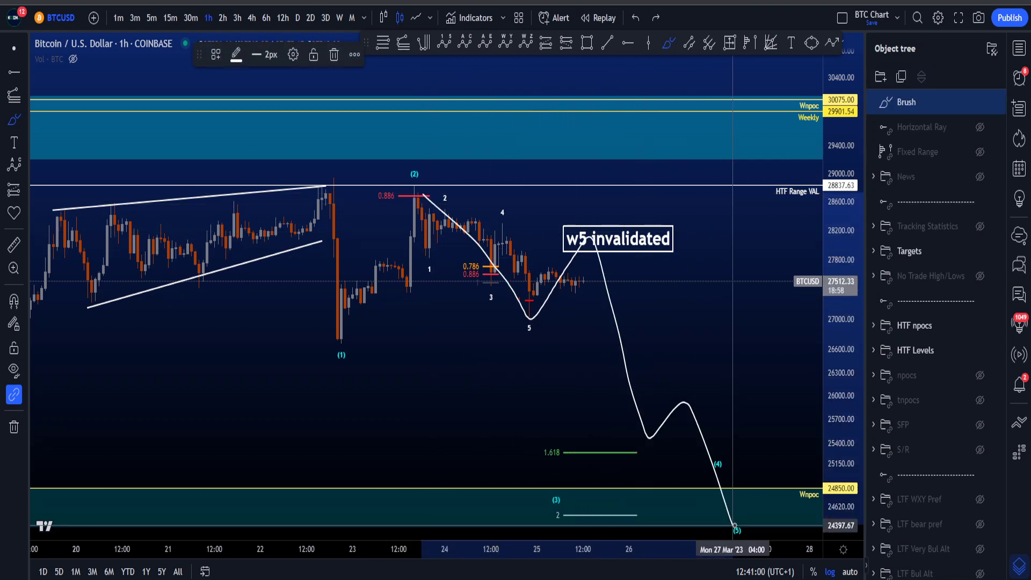
pyautogui.press('Delete')
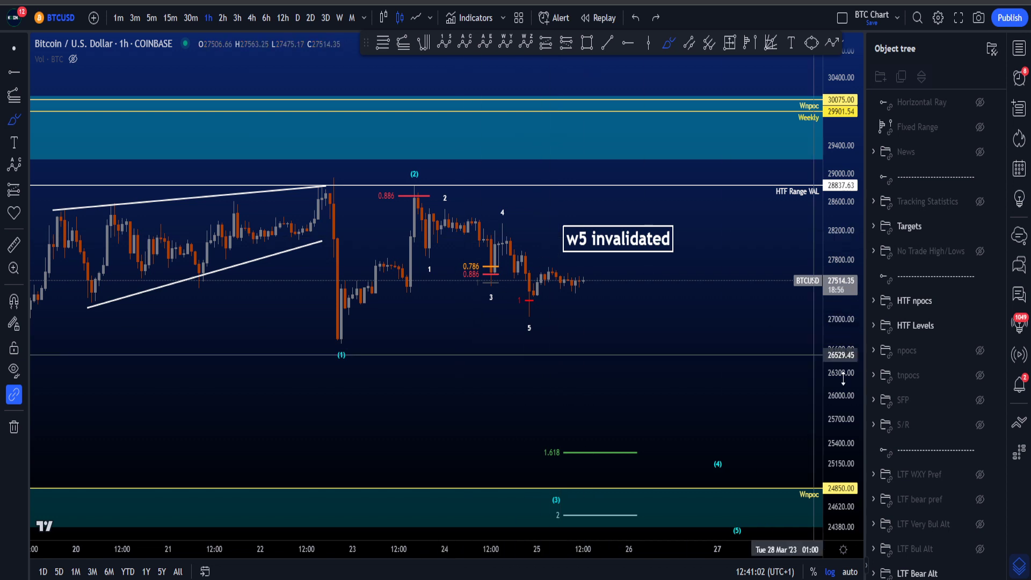
# Step: Outline the white 1 to 5 decline from (2) with the brush at a closer view, undoing the mark
pyautogui.moveTo(842, 381); pyautogui.dragTo(835, 264)
pyautogui.scroll(3, 704, 306)
pyautogui.hotkey('ctrl', 'z')
pyautogui.hotkey('ctrl', 'z')
pyautogui.hotkey('ctrl', 'z')
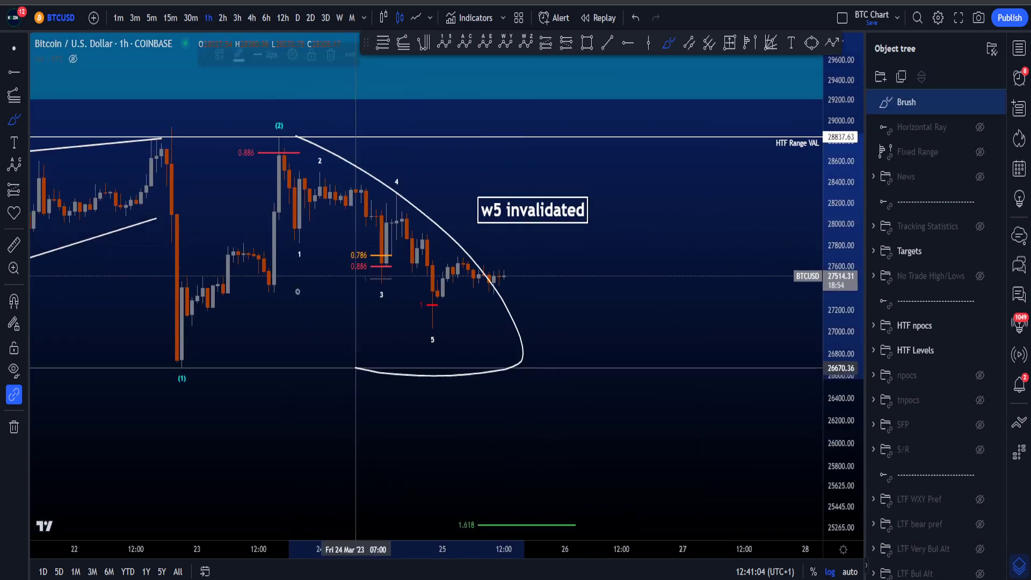
# Step: Brush marks along the decline from (2), from 2 past 4, and at the wave 5 low, undoing each stroke
pyautogui.moveTo(284, 154); pyautogui.dragTo(298, 236)
pyautogui.hotkey('ctrl', 'z')
pyautogui.moveTo(321, 160); pyautogui.dragTo(432, 251)
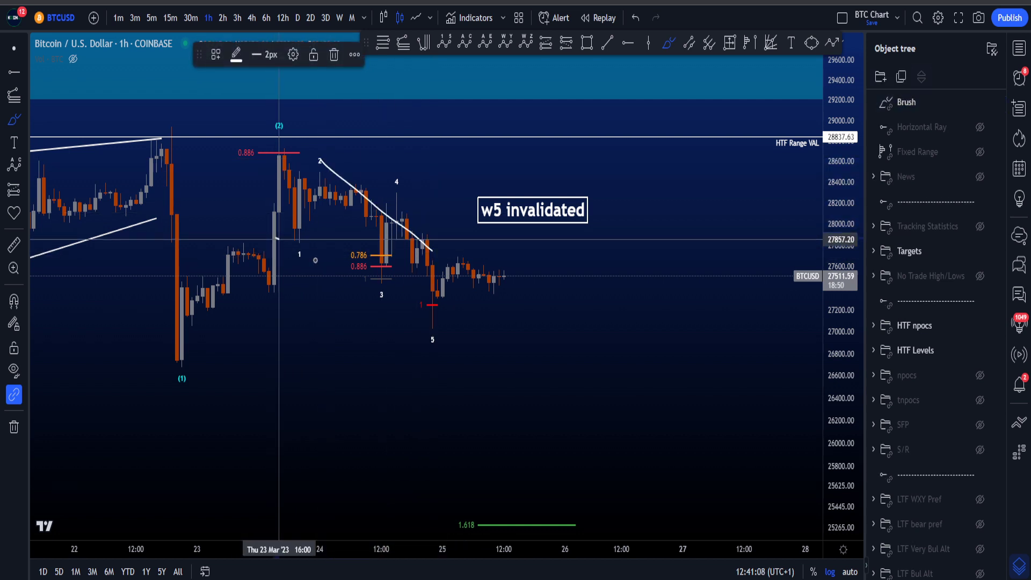
pyautogui.moveTo(276, 238); pyautogui.dragTo(463, 345)
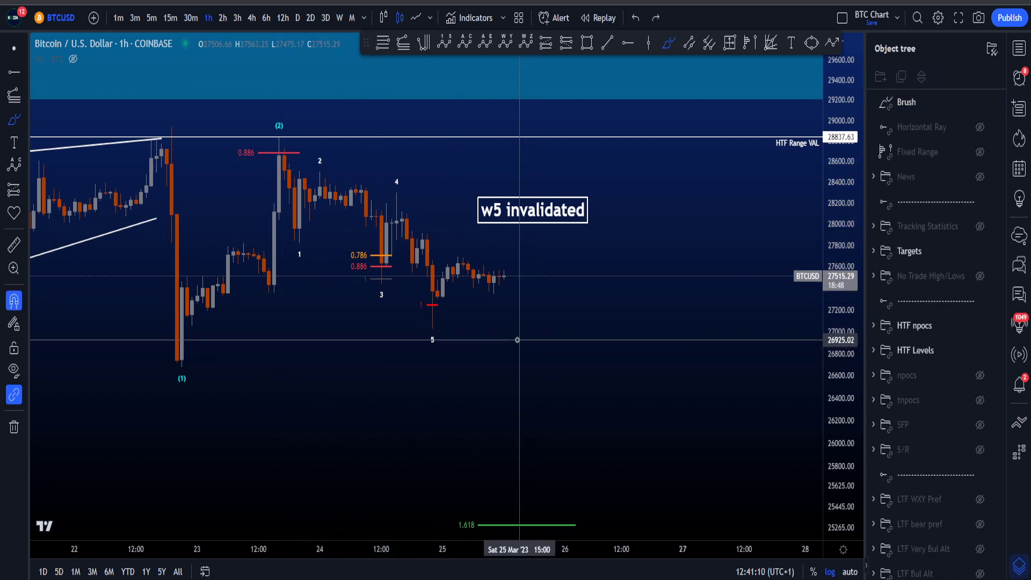
pyautogui.hotkey('ctrl', 'z')
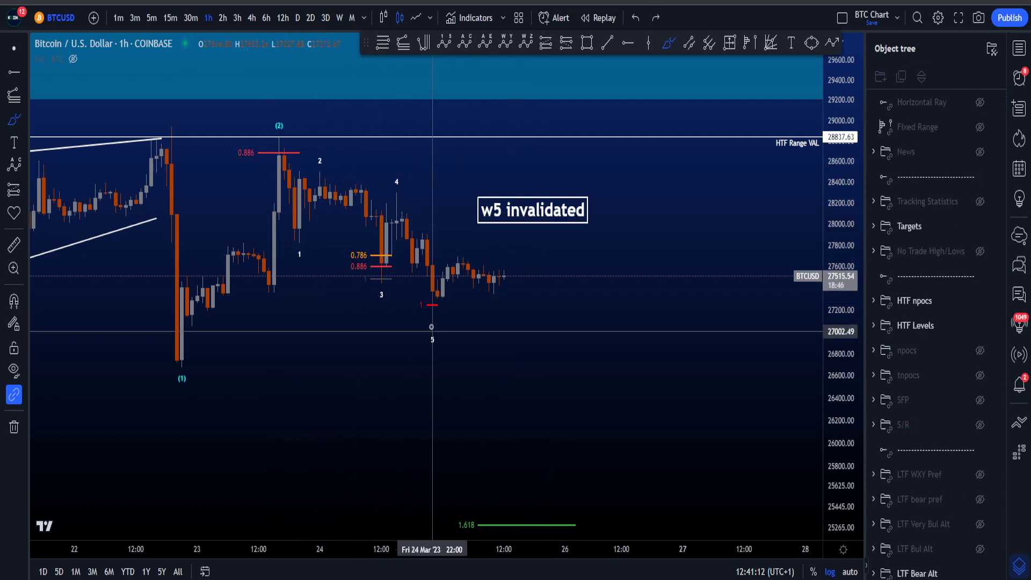
pyautogui.moveTo(432, 326)
pyautogui.mouseDown()
pyautogui.moveTo(472, 293)
pyautogui.moveTo(429, 322)
pyautogui.mouseUp()
pyautogui.hotkey('ctrl', 'z')
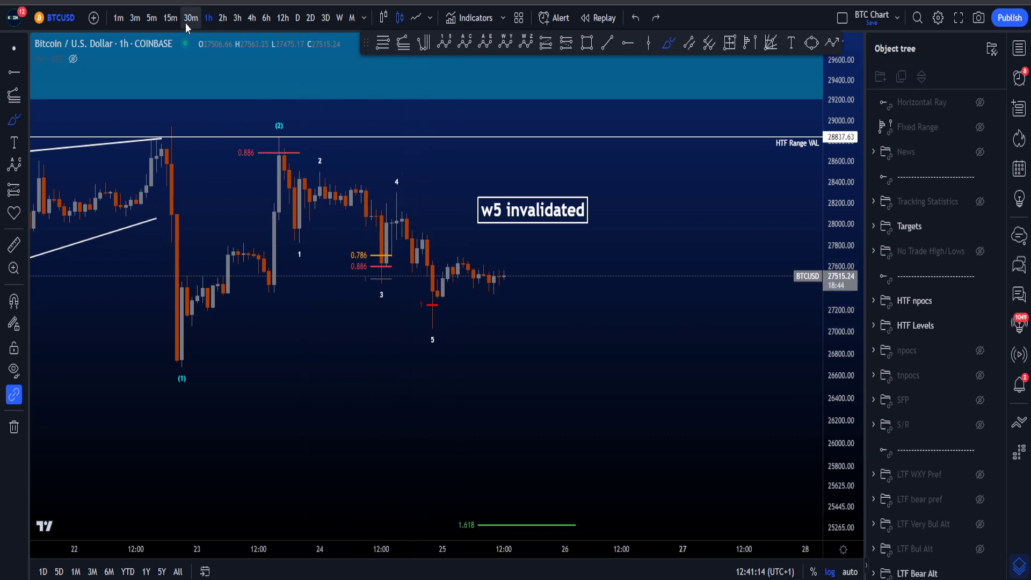
# Step: Switch the chart to the 15-minute timeframe and frame the decline from (2) to wave 5
pyautogui.click(170, 17)
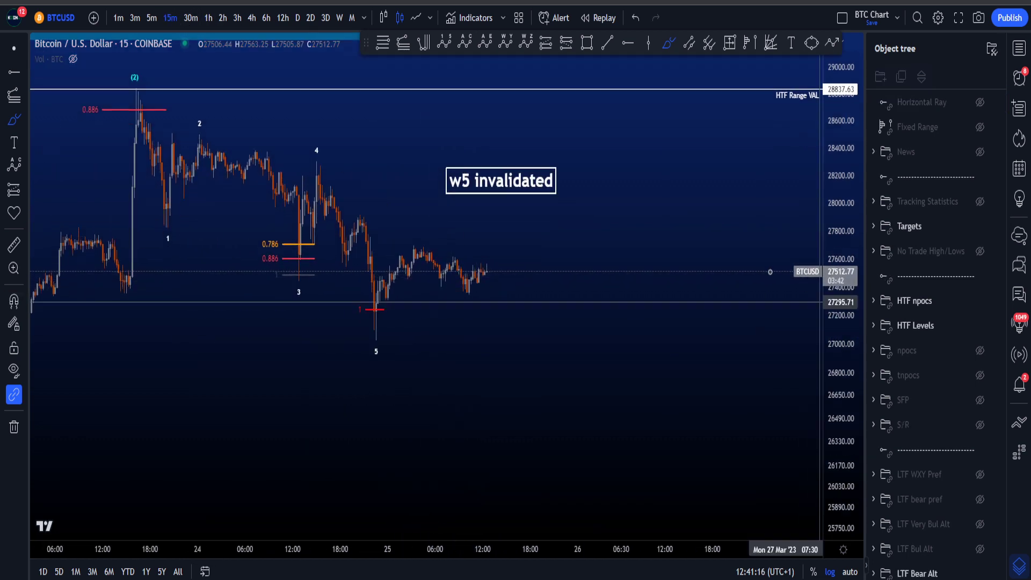
pyautogui.moveTo(289, 362); pyautogui.dragTo(386, 409)
pyautogui.scroll(2, 385, 410)
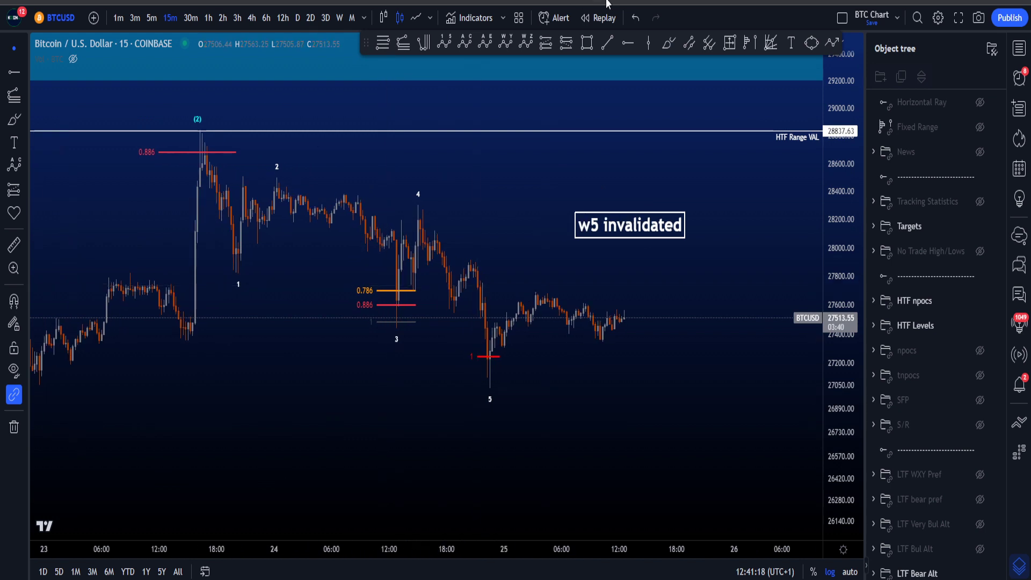
# Step: Outline the decline from (2) towards wave 3 with the brush, undoing the strokes
pyautogui.click(668, 44)
pyautogui.moveTo(203, 145)
pyautogui.mouseDown()
pyautogui.moveTo(229, 189)
pyautogui.moveTo(247, 295)
pyautogui.moveTo(264, 170)
pyautogui.moveTo(277, 171)
pyautogui.moveTo(279, 188)
pyautogui.moveTo(357, 197)
pyautogui.moveTo(409, 301)
pyautogui.moveTo(384, 318)
pyautogui.moveTo(410, 224)
pyautogui.moveTo(414, 268)
pyautogui.mouseUp()
pyautogui.hotkey('ctrl', 'z')
pyautogui.hotkey('ctrl', 'z')
pyautogui.hotkey('ctrl', 'z')
pyautogui.hotkey('ctrl', 'z')
# Step: Brush the drop into wave 5, then circle its red 1 extension level and the 5 label, undoing the marks
pyautogui.moveTo(402, 221)
pyautogui.mouseDown()
pyautogui.moveTo(419, 231)
pyautogui.moveTo(491, 387)
pyautogui.moveTo(472, 345)
pyautogui.moveTo(466, 373)
pyautogui.moveTo(497, 355)
pyautogui.mouseUp()
pyautogui.hotkey('ctrl', 'z')
pyautogui.hotkey('ctrl', 'z')
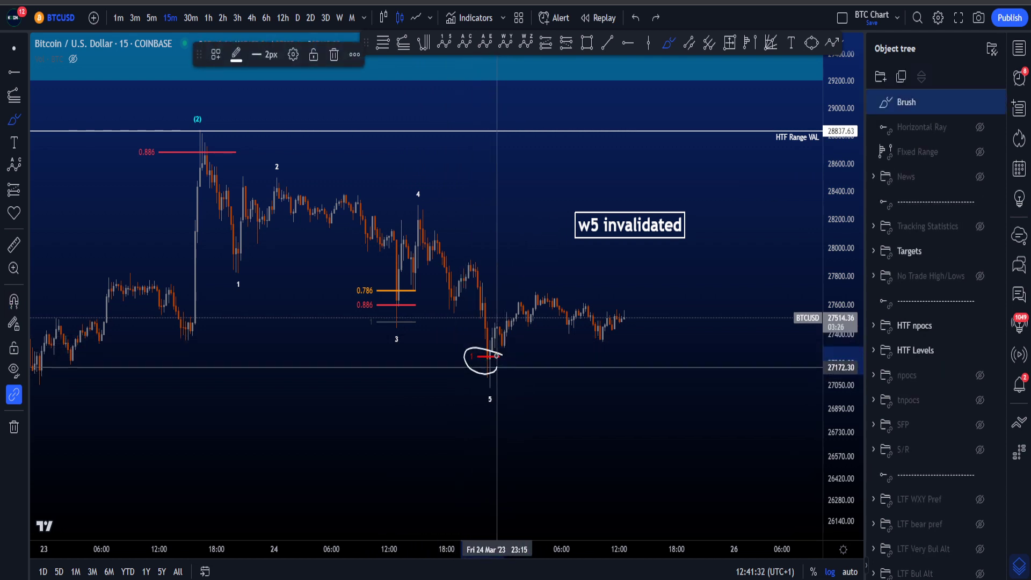
pyautogui.hotkey('ctrl', 'z')
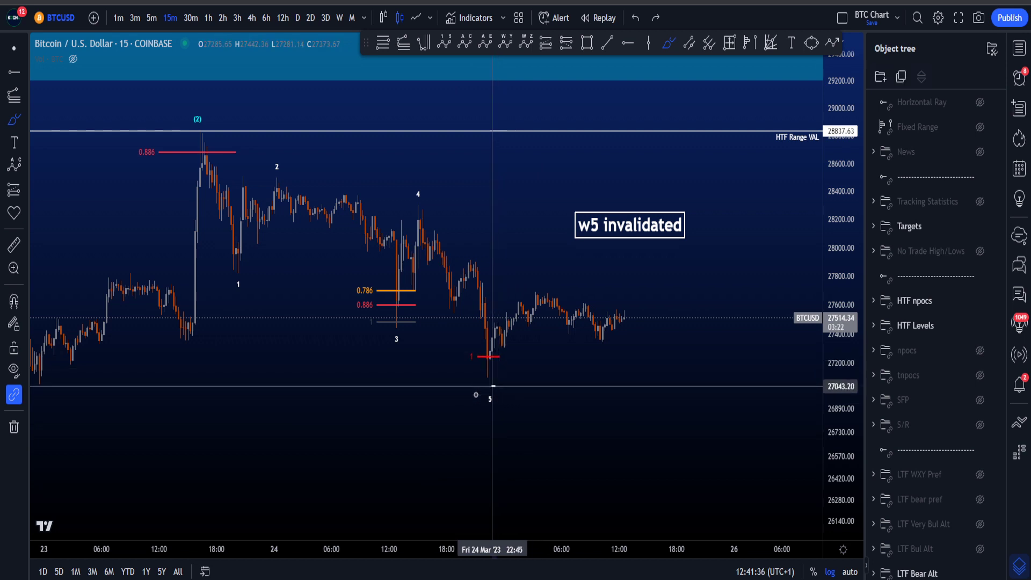
pyautogui.moveTo(493, 386); pyautogui.dragTo(483, 401)
pyautogui.hotkey('ctrl', 'z')
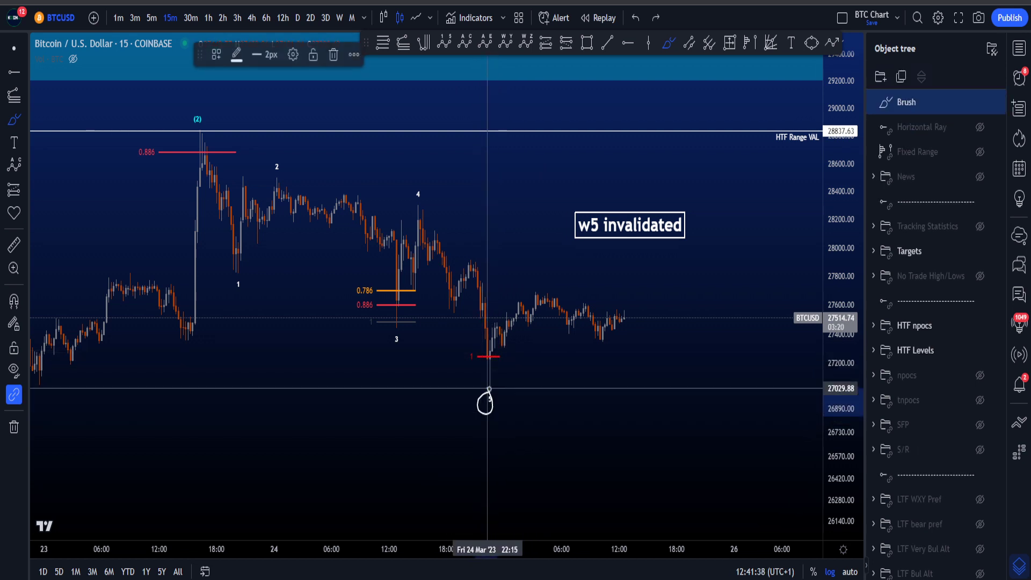
pyautogui.hotkey('ctrl', 'z')
# Step: Brush curves comparing the declines from 2 to 3 and from 4 to 5, undoing the strokes
pyautogui.moveTo(276, 179)
pyautogui.mouseDown()
pyautogui.moveTo(358, 250)
pyautogui.moveTo(398, 325)
pyautogui.mouseUp()
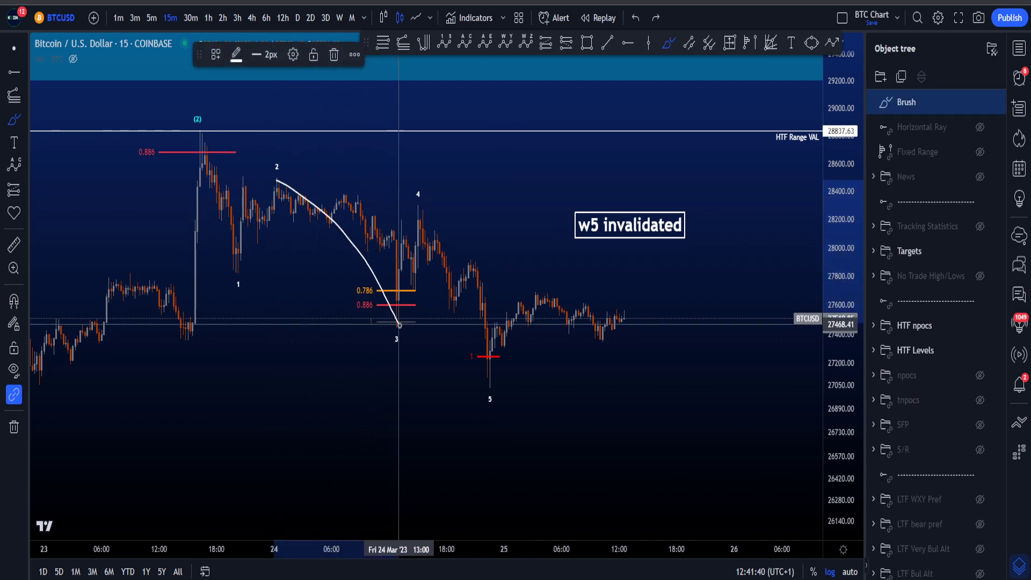
pyautogui.moveTo(419, 215); pyautogui.dragTo(463, 291)
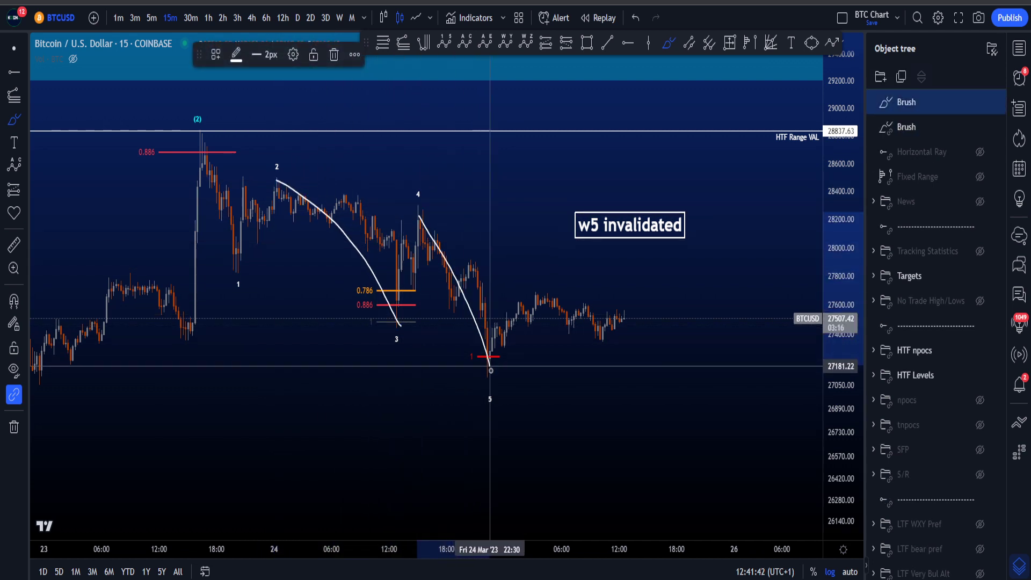
pyautogui.hotkey('ctrl', 'z')
pyautogui.hotkey('ctrl', 'z')
pyautogui.moveTo(276, 167); pyautogui.dragTo(380, 309)
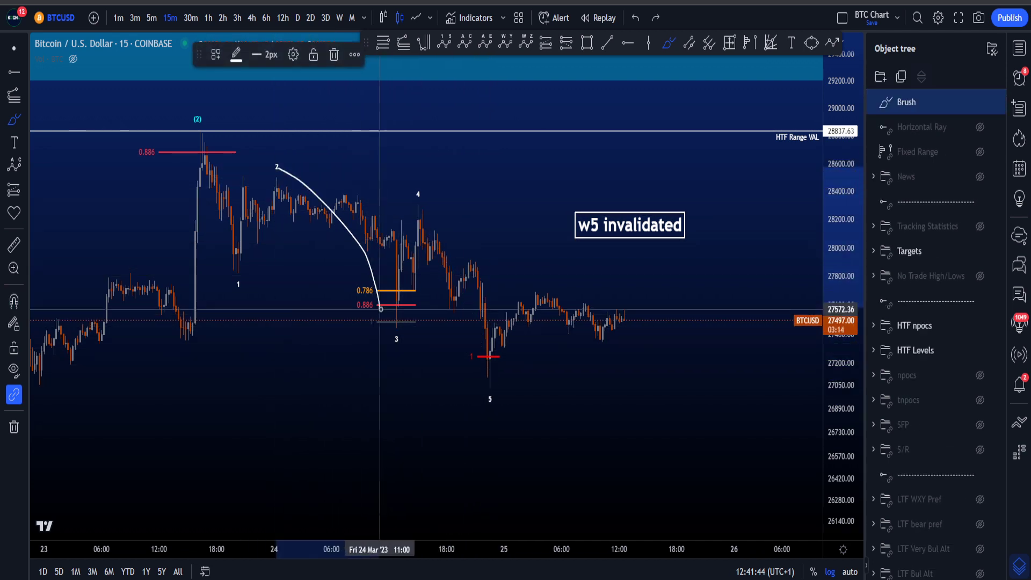
pyautogui.hotkey('ctrl', 'z')
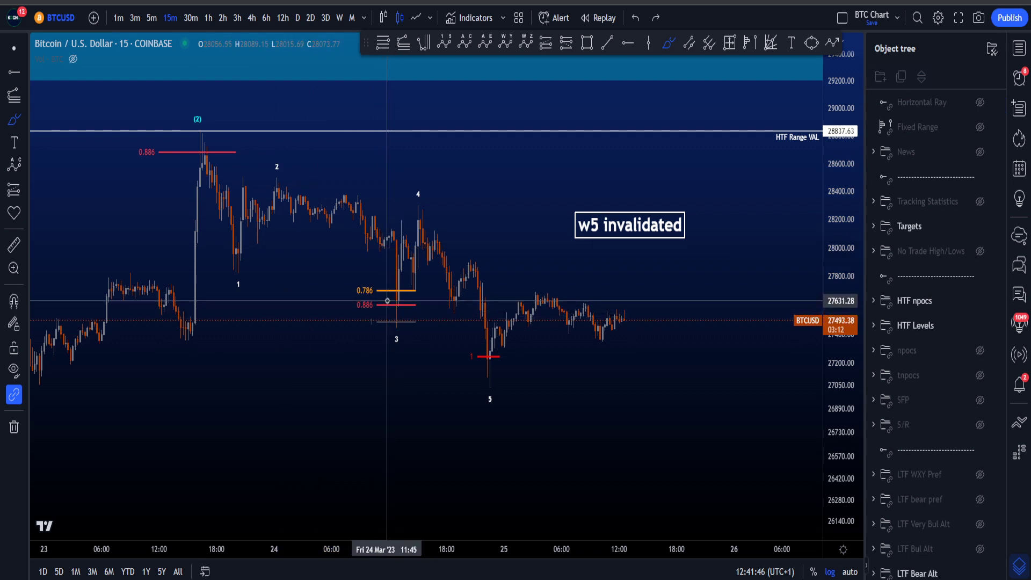
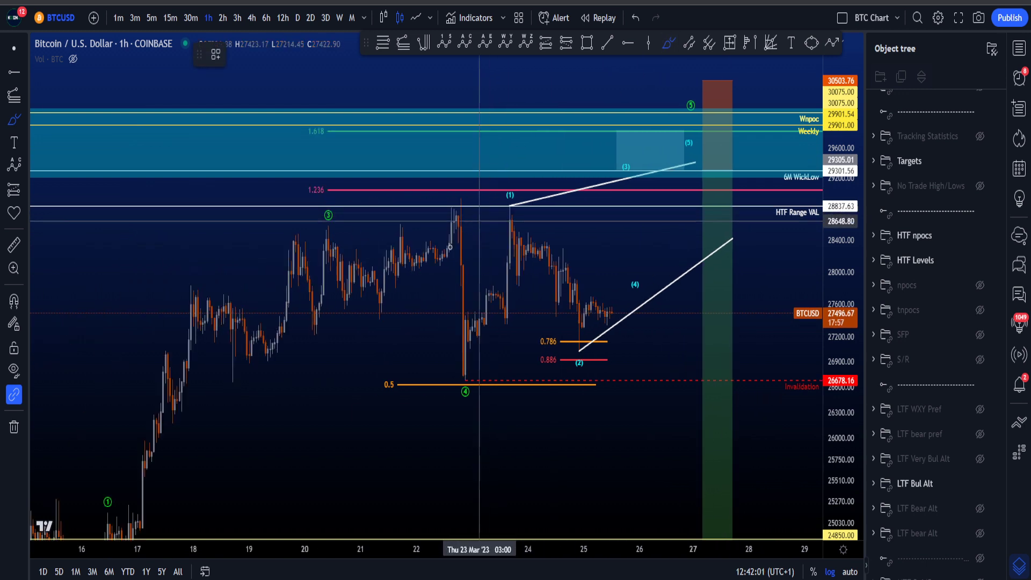
# Step: Brush the full bullish alternate path through green waves 1 to 5 on a compressed hourly view, undoing it
pyautogui.moveTo(844, 246); pyautogui.dragTo(843, 348)
pyautogui.scroll(-2, 736, 345)
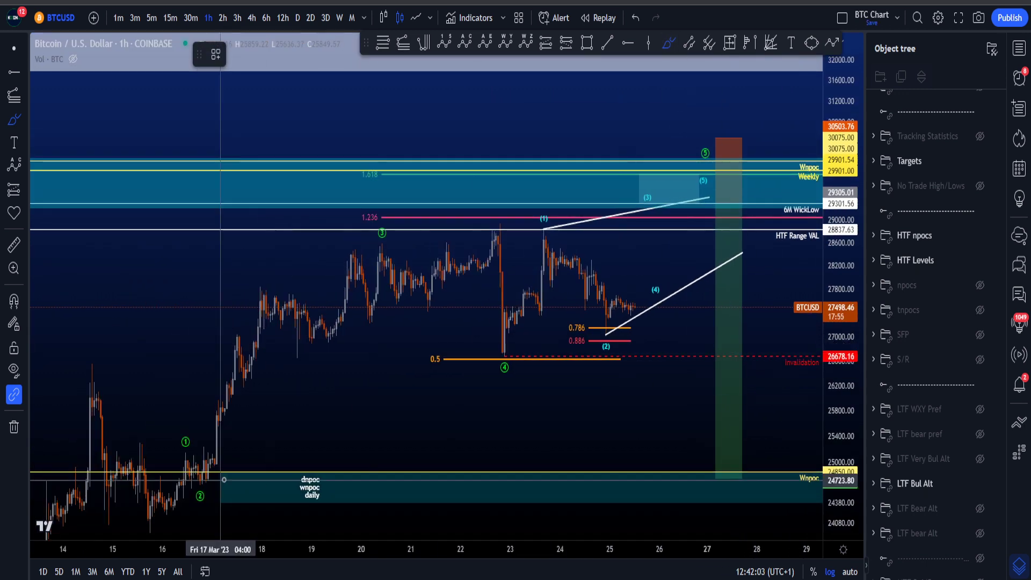
pyautogui.moveTo(141, 510)
pyautogui.mouseDown()
pyautogui.moveTo(178, 427)
pyautogui.moveTo(249, 410)
pyautogui.moveTo(370, 247)
pyautogui.moveTo(501, 338)
pyautogui.moveTo(741, 165)
pyautogui.mouseUp()
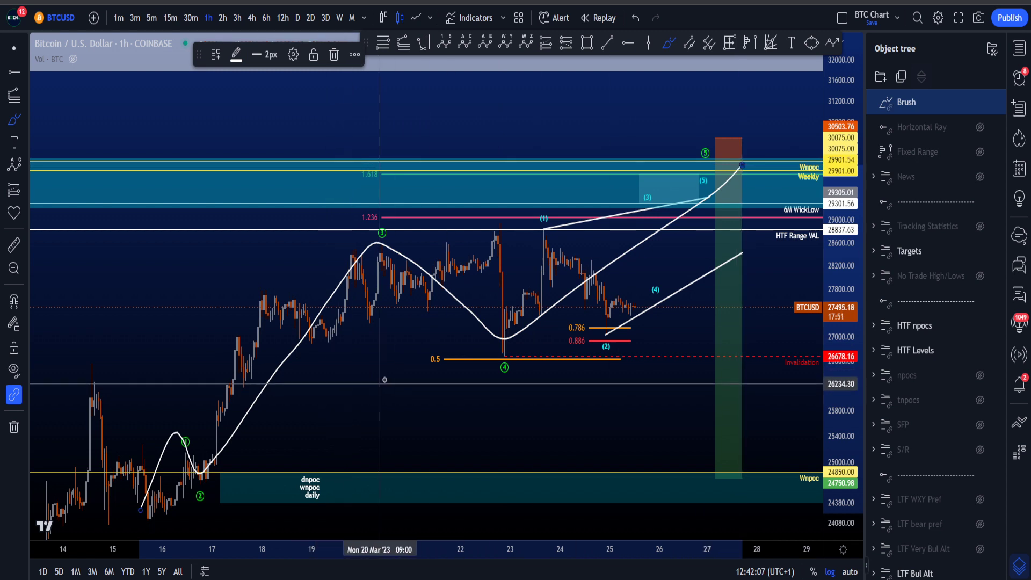
pyautogui.hotkey('ctrl', 'z')
# Step: Mark the green wave 4 low and the start of the rally near 24850, then circle waves 3 to 4, undoing each stroke
pyautogui.moveTo(514, 376)
pyautogui.mouseDown()
pyautogui.moveTo(495, 228)
pyautogui.moveTo(361, 301)
pyautogui.moveTo(499, 380)
pyautogui.mouseUp()
pyautogui.hotkey('ctrl', 'z')
pyautogui.moveTo(223, 476)
pyautogui.mouseDown()
pyautogui.moveTo(206, 430)
pyautogui.moveTo(219, 513)
pyautogui.mouseUp()
pyautogui.hotkey('ctrl', 'z')
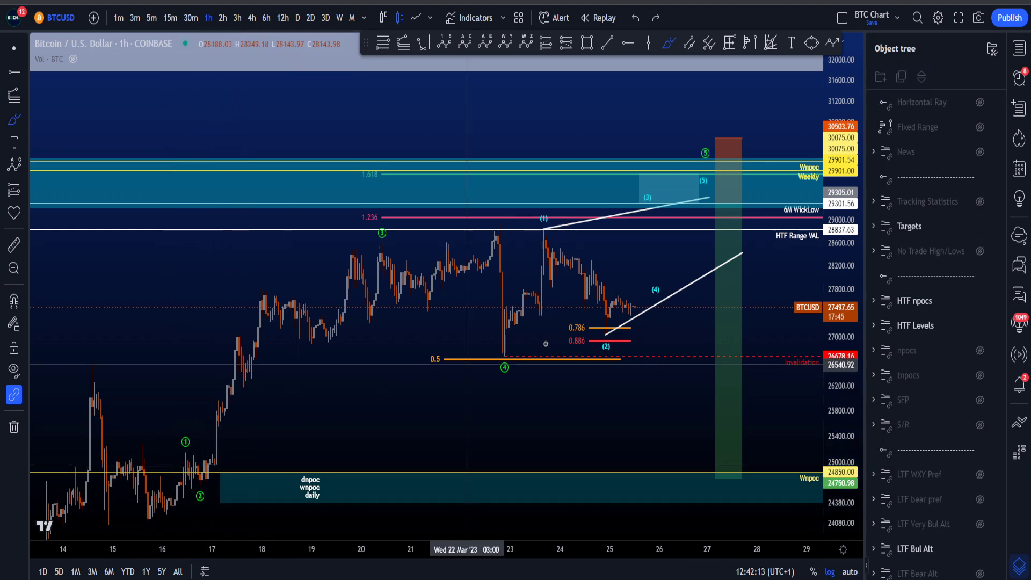
pyautogui.moveTo(527, 369)
pyautogui.mouseDown()
pyautogui.moveTo(408, 212)
pyautogui.moveTo(438, 386)
pyautogui.mouseUp()
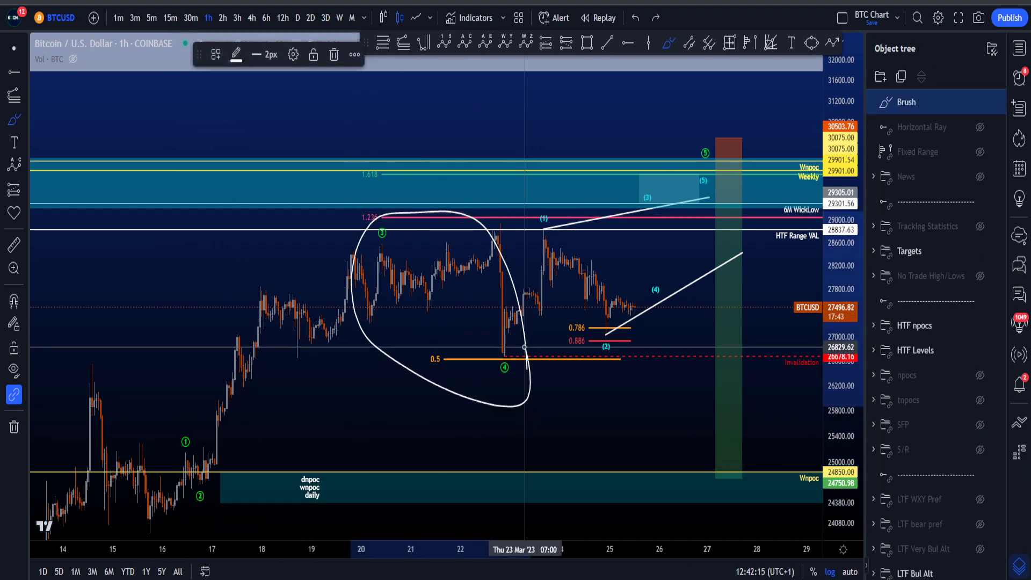
pyautogui.hotkey('ctrl', 'z')
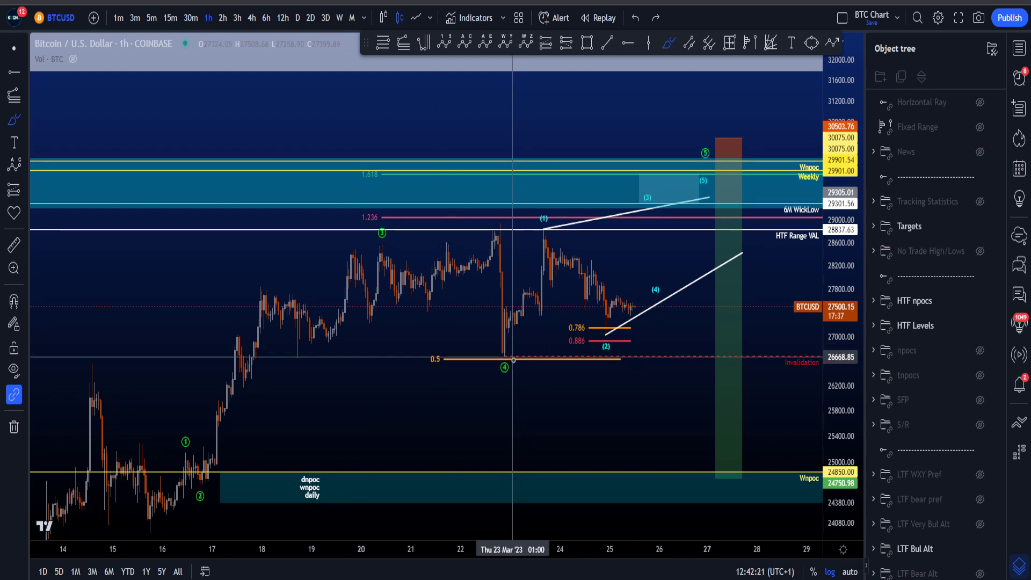
# Step: Brush short marks at the green wave 4 low and around waves 1 and 2 near the 24850 level, undoing them
pyautogui.moveTo(508, 281); pyautogui.dragTo(504, 354)
pyautogui.hotkey('ctrl', 'z')
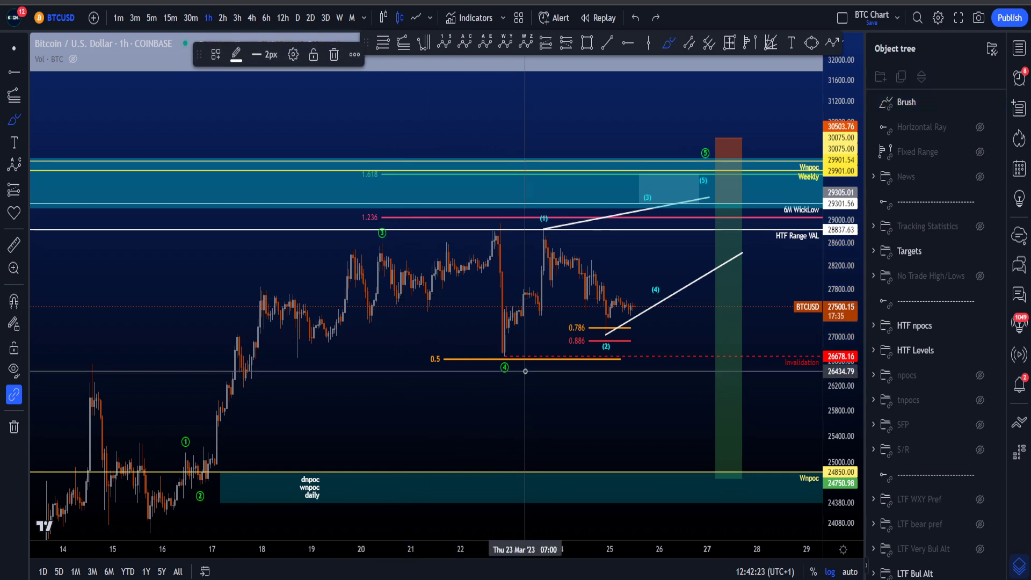
pyautogui.moveTo(212, 463); pyautogui.dragTo(215, 472)
pyautogui.hotkey('ctrl', 'z')
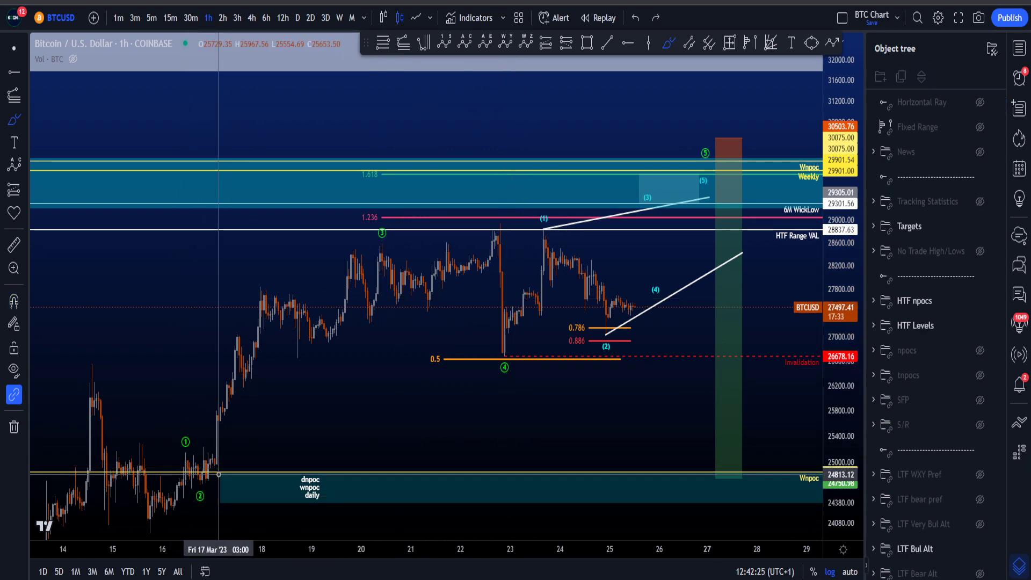
pyautogui.scroll(1, 188, 457)
pyautogui.moveTo(159, 448)
pyautogui.mouseDown()
pyautogui.moveTo(312, 345)
pyautogui.moveTo(139, 401)
pyautogui.mouseUp()
pyautogui.hotkey('ctrl', 'z')
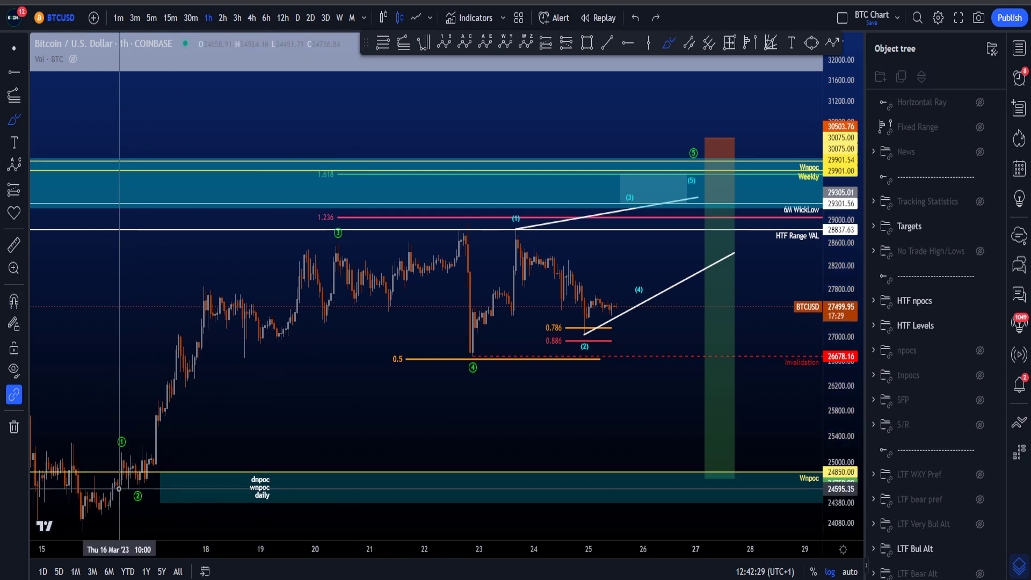
# Step: Brush the stepped advance from green waves 1 and 2 up to wave 3, undoing the strokes
pyautogui.moveTo(119, 489)
pyautogui.mouseDown()
pyautogui.moveTo(147, 468)
pyautogui.moveTo(217, 286)
pyautogui.mouseUp()
pyautogui.moveTo(273, 328); pyautogui.dragTo(312, 252)
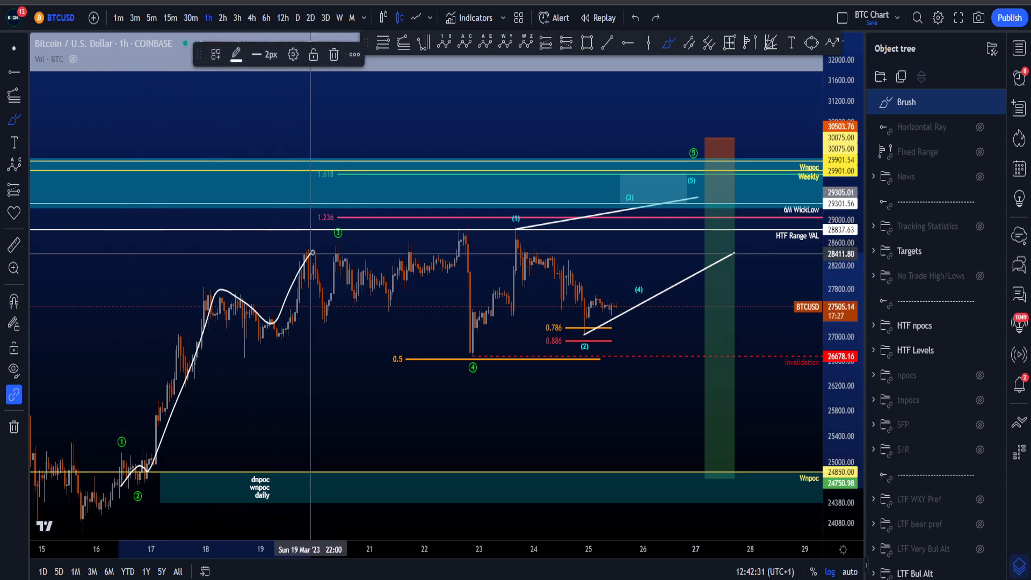
pyautogui.hotkey('ctrl', 'z')
pyautogui.moveTo(254, 335)
pyautogui.mouseDown()
pyautogui.moveTo(324, 306)
pyautogui.moveTo(344, 237)
pyautogui.mouseUp()
pyautogui.hotkey('ctrl', 'z')
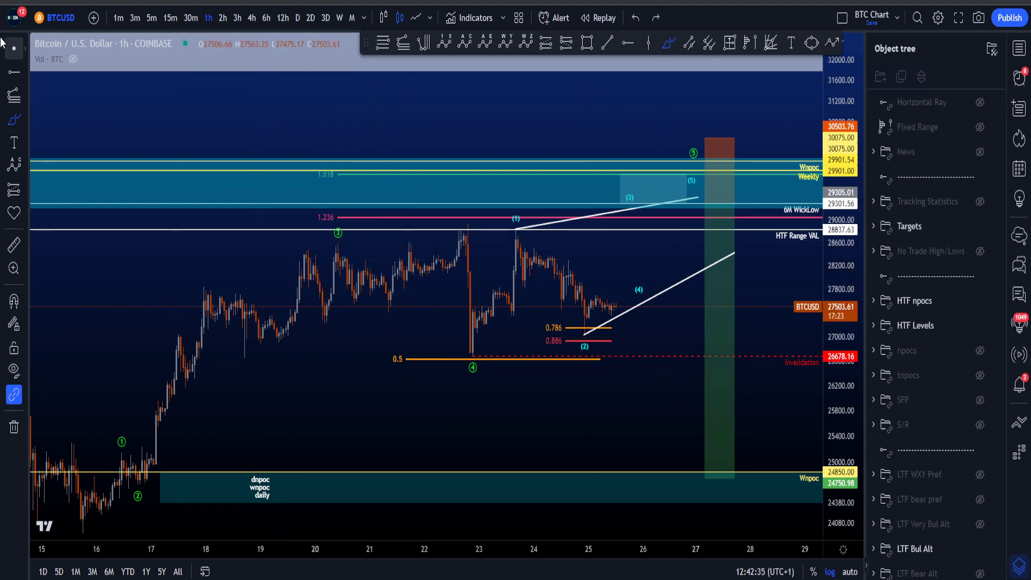
# Step: Mark the move off green wave 4 and encircle the pullback from (1) to (2) with the brush, undoing the strokes
pyautogui.moveTo(608, 396); pyautogui.dragTo(534, 421)
pyautogui.moveTo(844, 462); pyautogui.dragTo(840, 389)
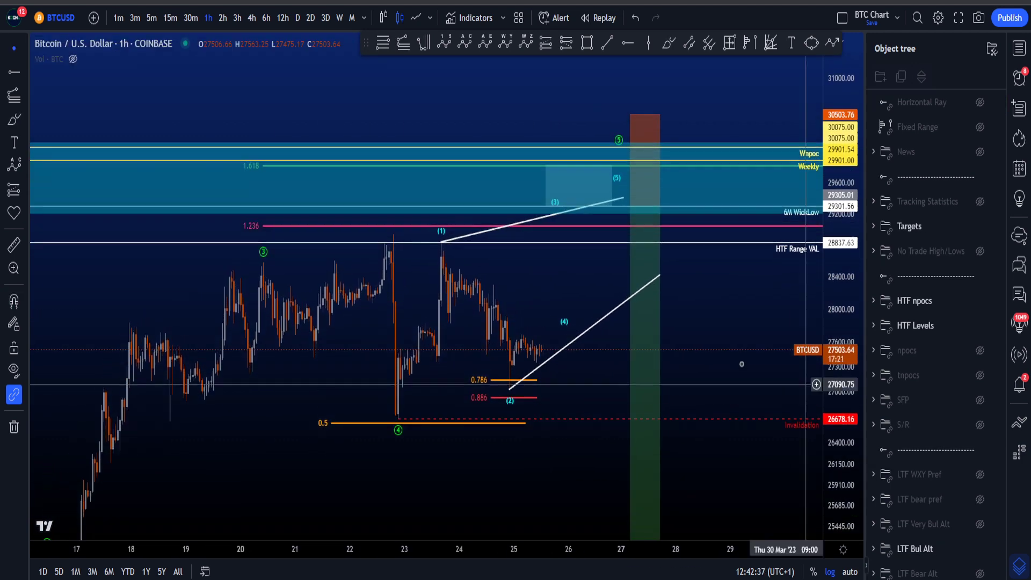
pyautogui.scroll(2, 650, 263)
pyautogui.click(668, 42)
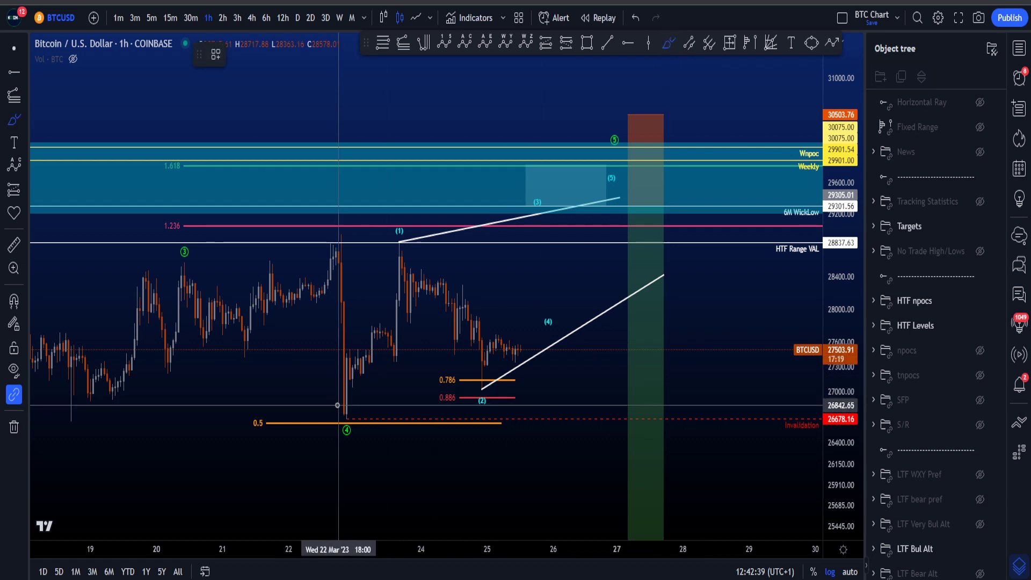
pyautogui.moveTo(256, 415)
pyautogui.mouseDown()
pyautogui.moveTo(391, 433)
pyautogui.moveTo(261, 411)
pyautogui.moveTo(303, 417)
pyautogui.moveTo(378, 324)
pyautogui.moveTo(409, 236)
pyautogui.moveTo(430, 276)
pyautogui.mouseUp()
pyautogui.hotkey('ctrl', 'z')
pyautogui.hotkey('ctrl', 'z')
pyautogui.moveTo(398, 243)
pyautogui.mouseDown()
pyautogui.moveTo(457, 299)
pyautogui.moveTo(499, 390)
pyautogui.mouseUp()
pyautogui.hotkey('ctrl', 'z')
pyautogui.moveTo(405, 259)
pyautogui.mouseDown()
pyautogui.moveTo(512, 361)
pyautogui.moveTo(458, 274)
pyautogui.mouseUp()
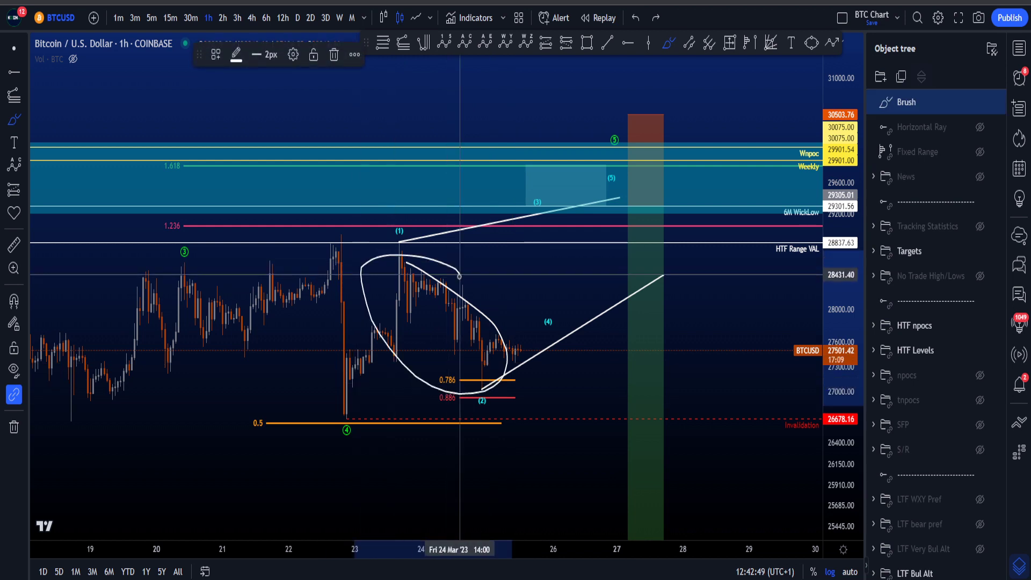
pyautogui.hotkey('ctrl', 'z')
# Step: Loop the (1) to (2) pullback at a closer view and brush its first zigzag leg, undoing both marks
pyautogui.scroll(2, 542, 359)
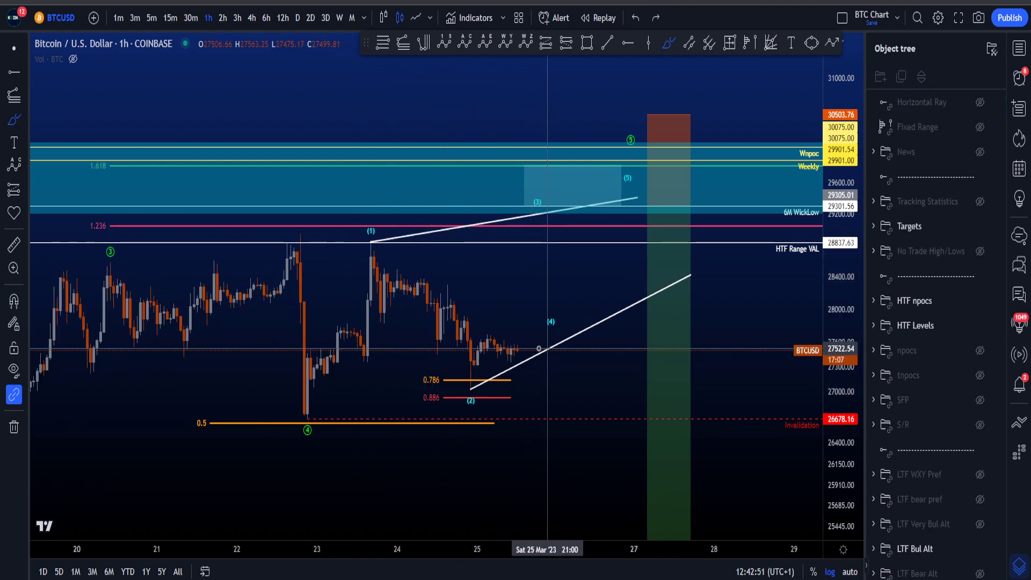
pyautogui.moveTo(375, 242)
pyautogui.mouseDown()
pyautogui.moveTo(486, 370)
pyautogui.moveTo(427, 266)
pyautogui.mouseUp()
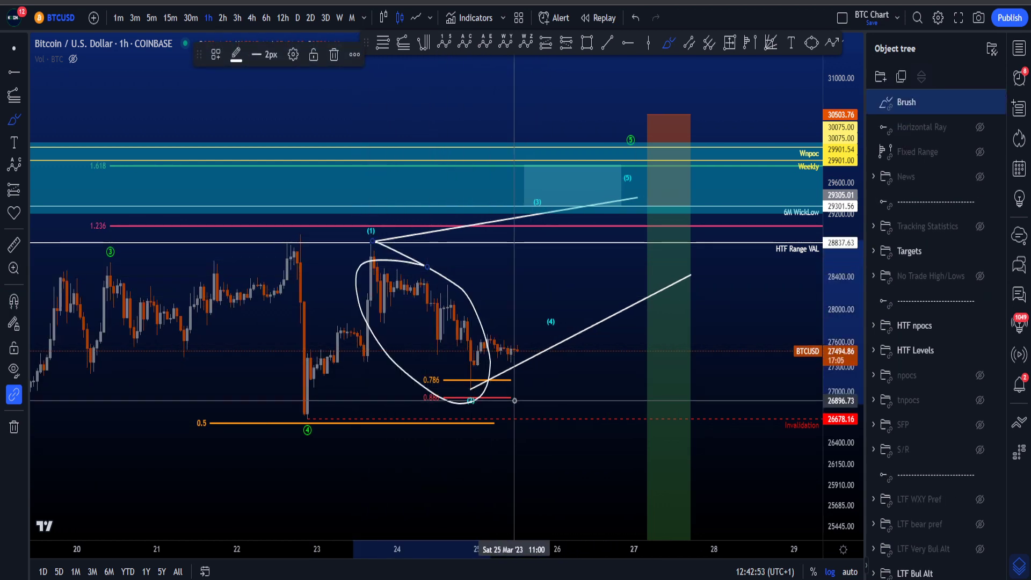
pyautogui.hotkey('ctrl', 'z')
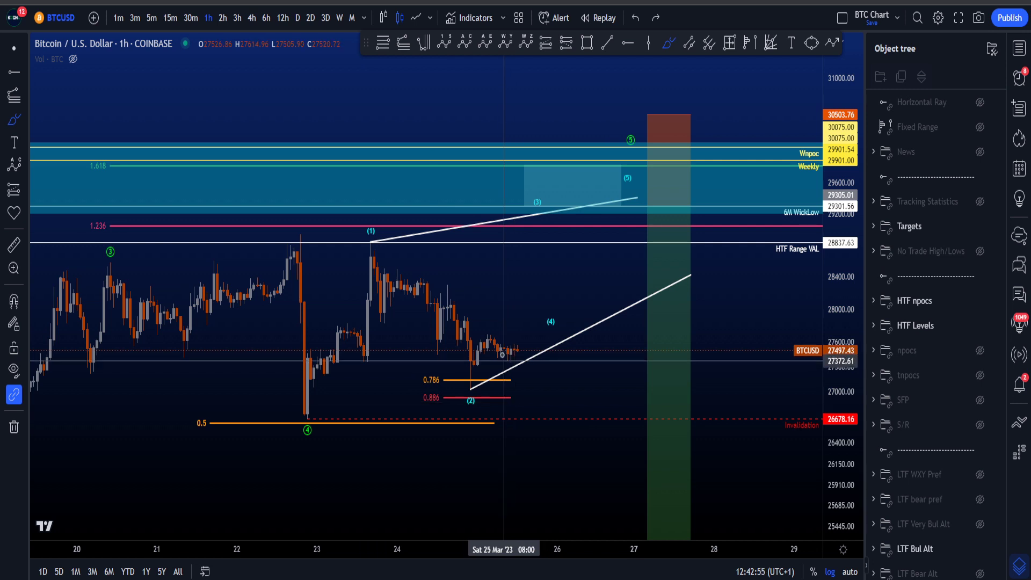
pyautogui.moveTo(370, 255); pyautogui.dragTo(427, 285)
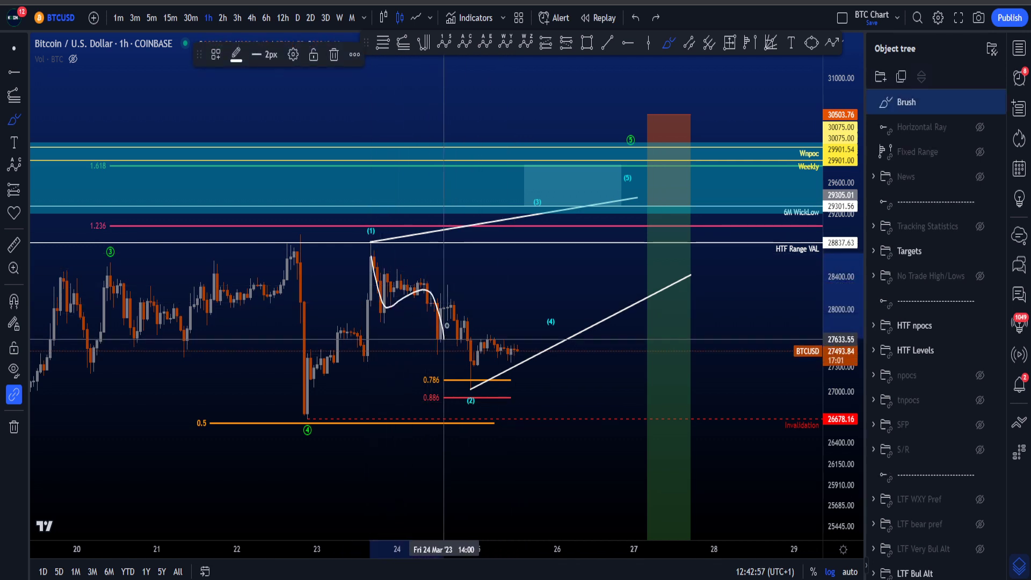
pyautogui.hotkey('ctrl', 'z')
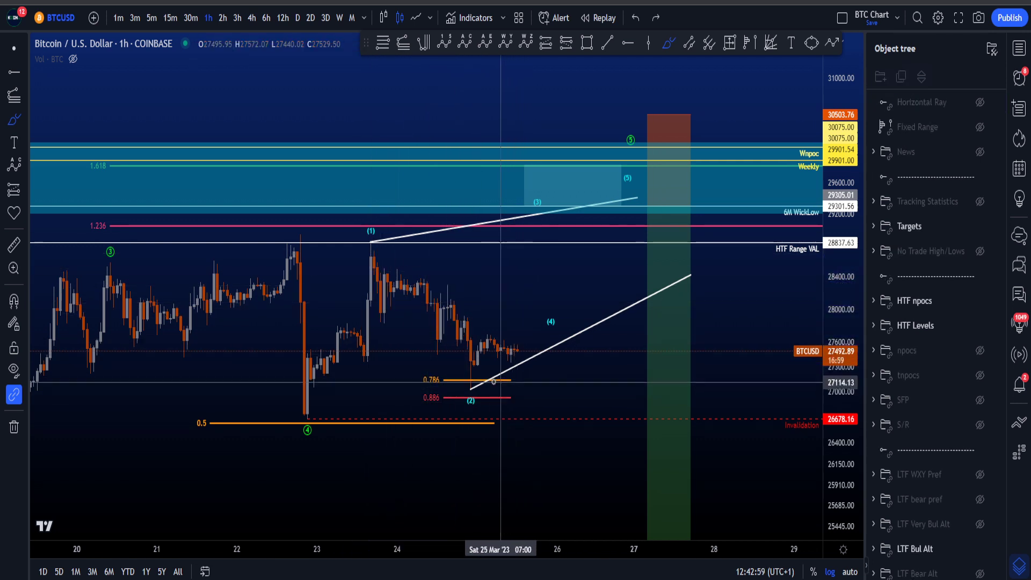
# Step: Brush the decline from (1) and circle the 0.786 retracement label above (2), undoing the marks
pyautogui.moveTo(371, 259)
pyautogui.mouseDown()
pyautogui.moveTo(474, 305)
pyautogui.moveTo(478, 385)
pyautogui.moveTo(417, 395)
pyautogui.moveTo(436, 371)
pyautogui.mouseUp()
pyautogui.hotkey('ctrl', 'z')
pyautogui.hotkey('ctrl', 'z')
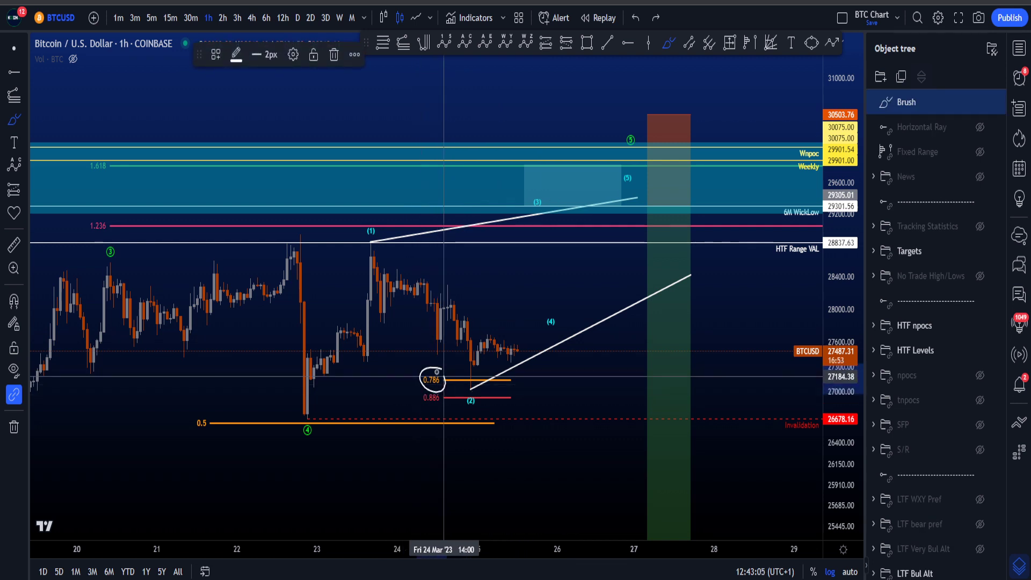
pyautogui.hotkey('ctrl', 'z')
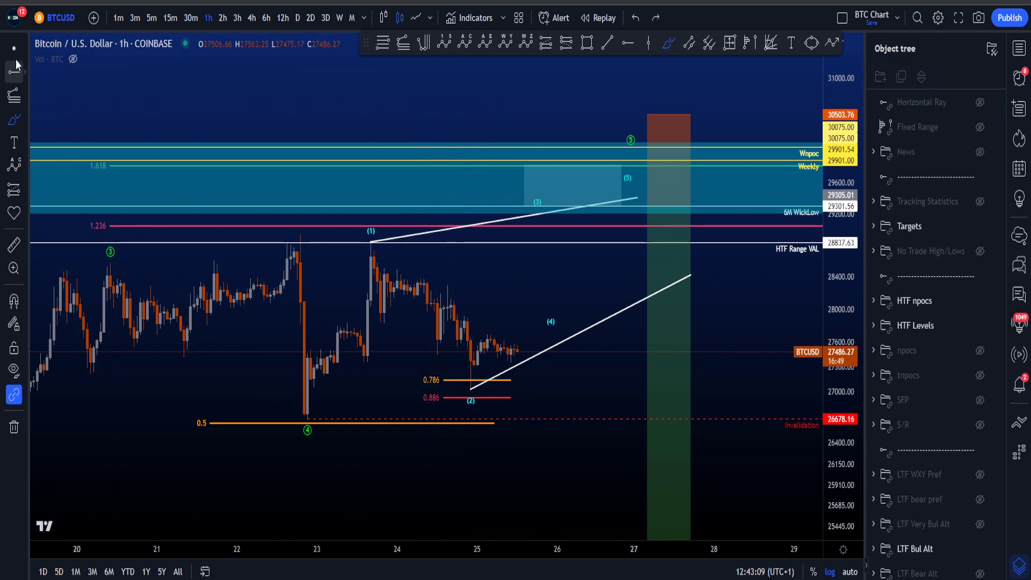
# Step: Move the red dashed Invalidation line from the green wave 4 low to the low at cyan wave (2), at 27027.88
pyautogui.moveTo(369, 417); pyautogui.dragTo(398, 417)
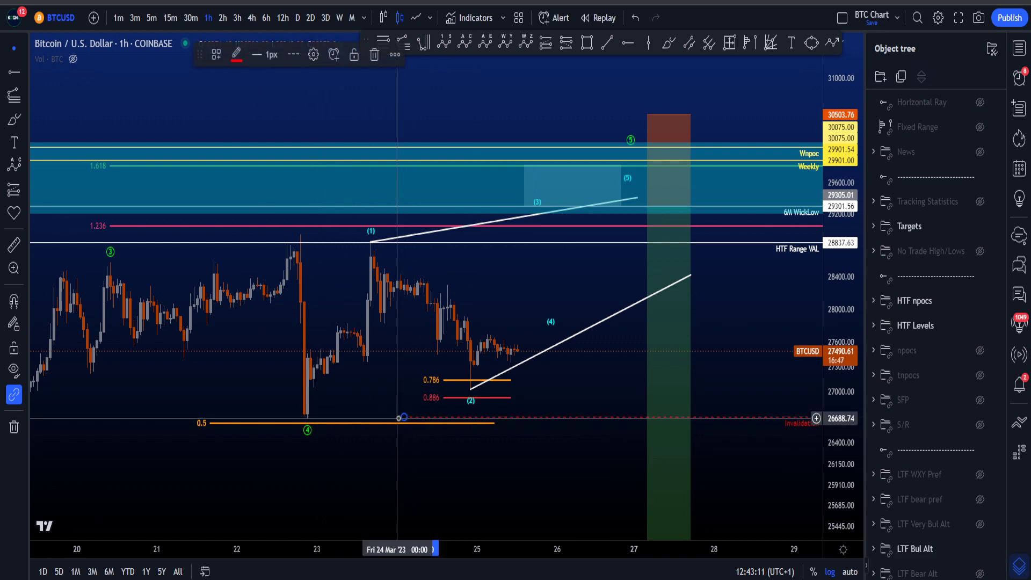
pyautogui.click(470, 389)
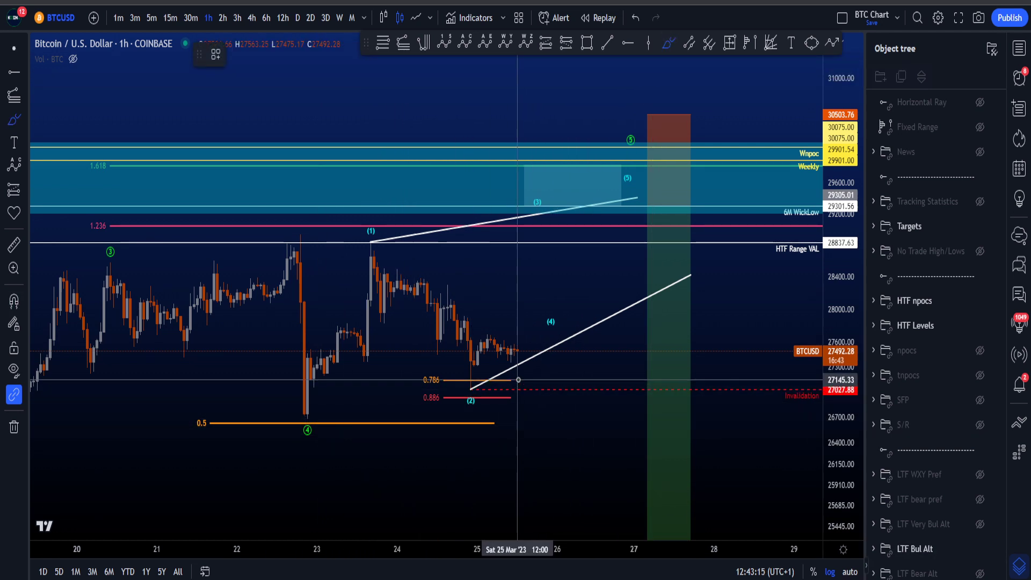
# Step: Brush a short stroke down through the Invalidation line and circle the green wave 4 low, undoing the marks
pyautogui.moveTo(518, 381); pyautogui.dragTo(526, 404)
pyautogui.hotkey('ctrl', 'z')
pyautogui.moveTo(321, 404)
pyautogui.mouseDown()
pyautogui.moveTo(291, 402)
pyautogui.moveTo(312, 404)
pyautogui.mouseUp()
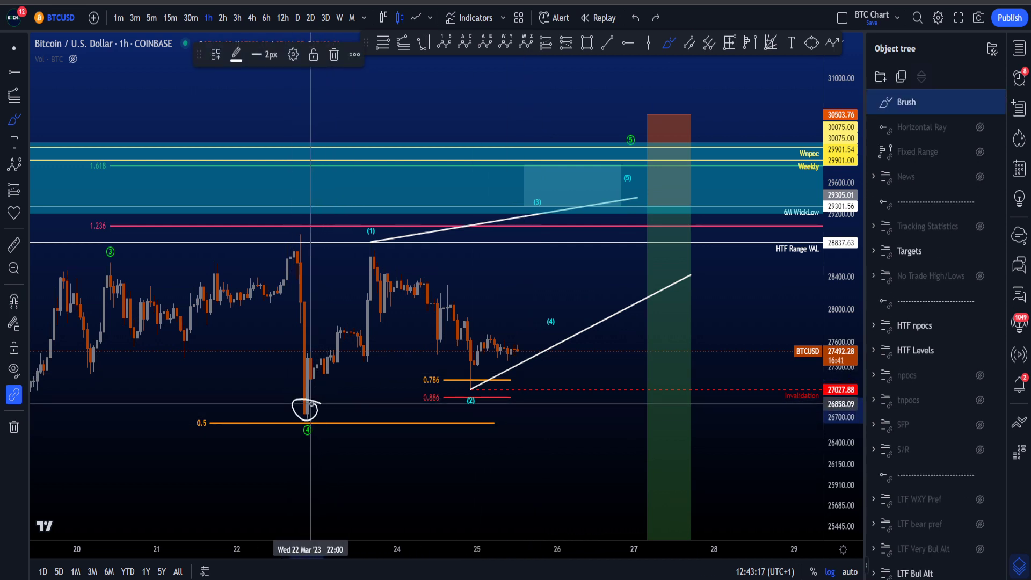
pyautogui.hotkey('ctrl', 'z')
pyautogui.hotkey('ctrl', 'z')
# Step: Brush short strokes up from and down through the Invalidation line just after the latest candles, undoing them
pyautogui.moveTo(538, 383)
pyautogui.mouseDown()
pyautogui.moveTo(541, 355)
pyautogui.moveTo(529, 413)
pyautogui.moveTo(561, 344)
pyautogui.mouseUp()
pyautogui.hotkey('ctrl', 'z')
pyautogui.hotkey('ctrl', 'z')
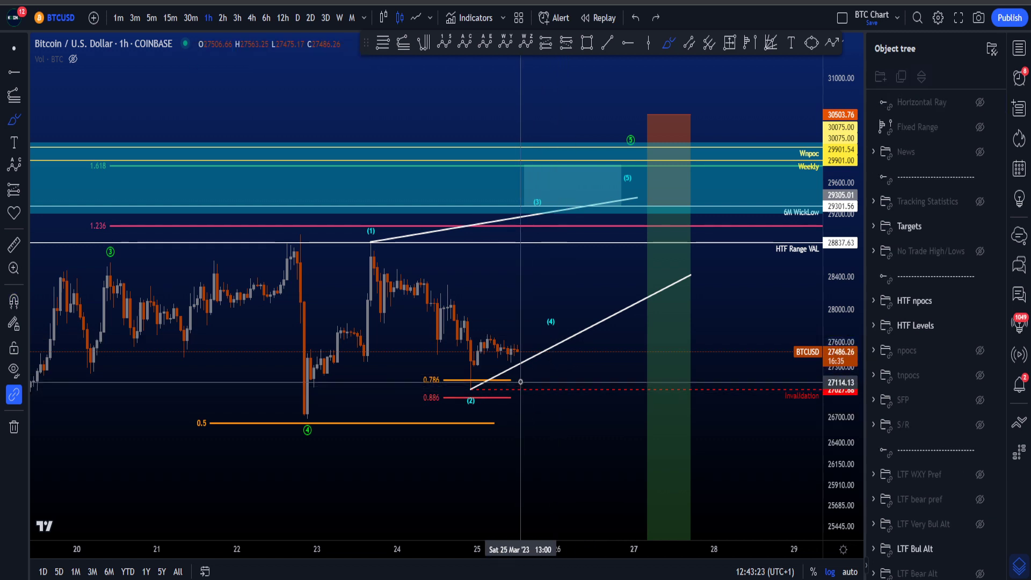
pyautogui.moveTo(520, 382); pyautogui.dragTo(529, 414)
pyautogui.hotkey('ctrl', 'z')
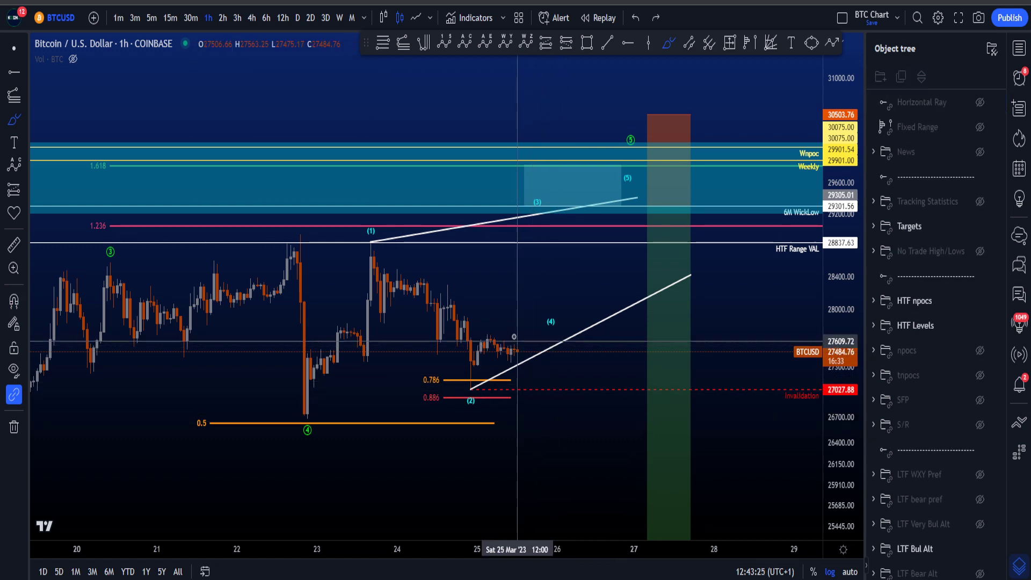
# Step: Brush the projected path through (3) and (4) to (5) and mark the target area around green wave 5, undoing the marks
pyautogui.moveTo(493, 357)
pyautogui.mouseDown()
pyautogui.moveTo(533, 218)
pyautogui.moveTo(611, 280)
pyautogui.moveTo(641, 191)
pyautogui.mouseUp()
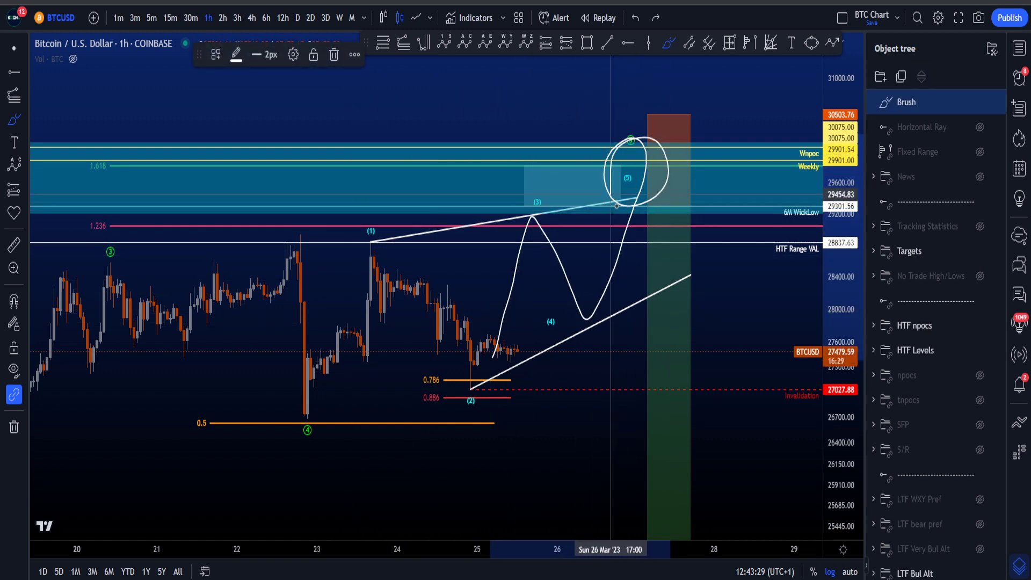
pyautogui.hotkey('ctrl', 'z')
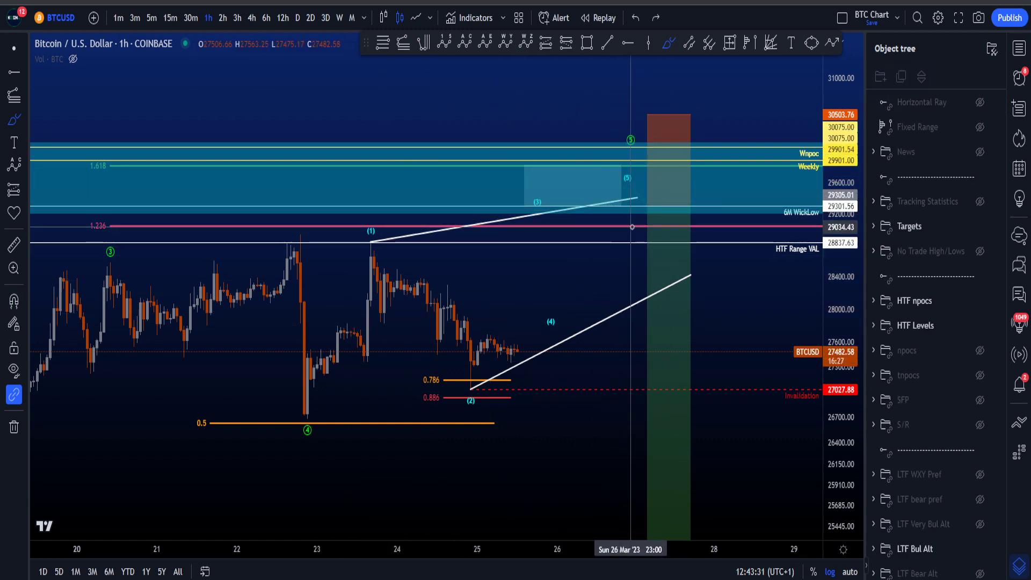
pyautogui.scroll(-1, 632, 227)
pyautogui.moveTo(619, 214)
pyautogui.mouseDown()
pyautogui.moveTo(702, 144)
pyautogui.moveTo(689, 201)
pyautogui.moveTo(669, 225)
pyautogui.moveTo(688, 181)
pyautogui.mouseUp()
pyautogui.hotkey('ctrl', 'z')
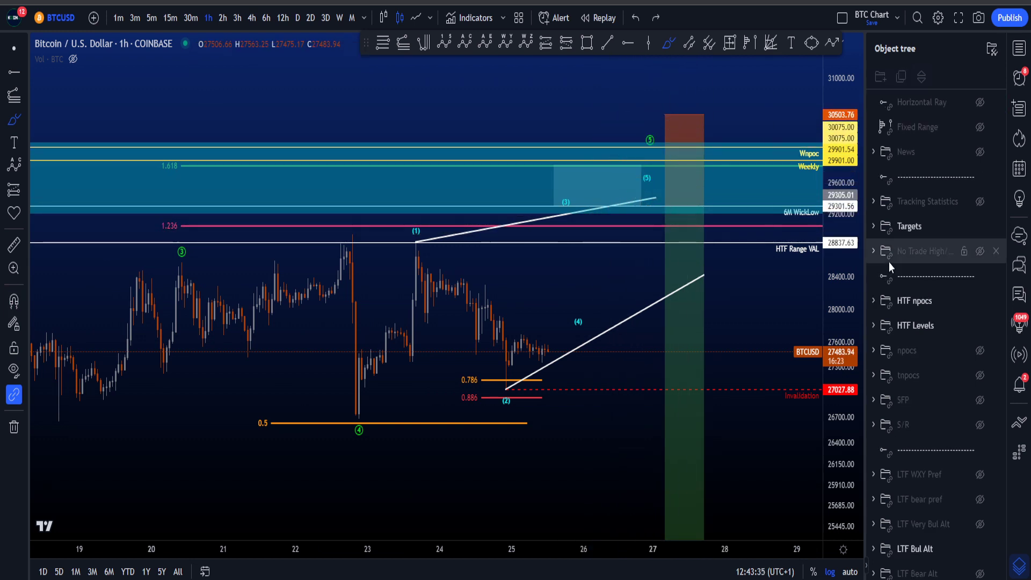
# Step: Compress the price scale, hide the LTF Bul Alt drawings and show the LTF Very Bul Alt drawings
pyautogui.moveTo(852, 236); pyautogui.dragTo(839, 316)
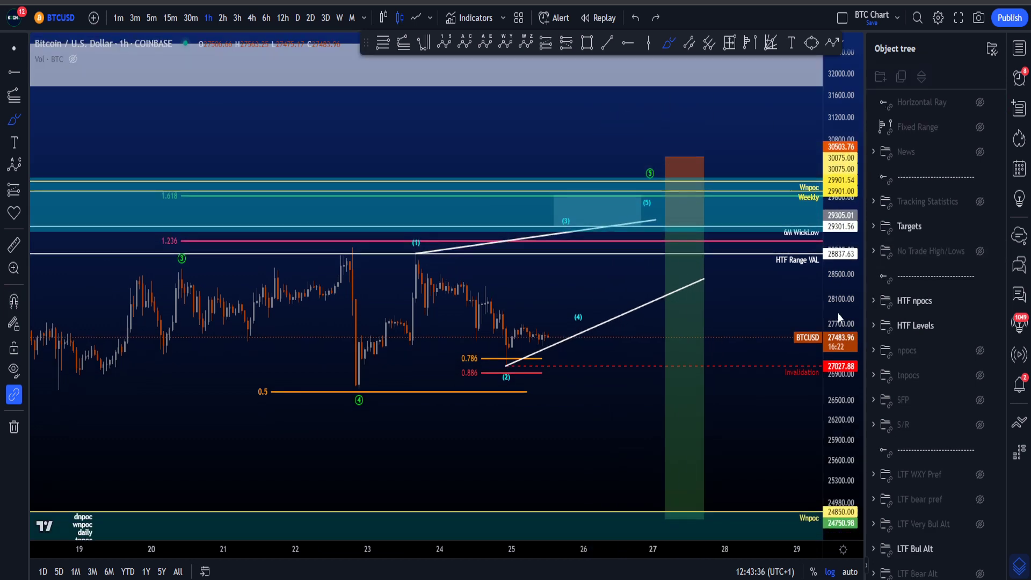
pyautogui.click(979, 548)
pyautogui.click(979, 523)
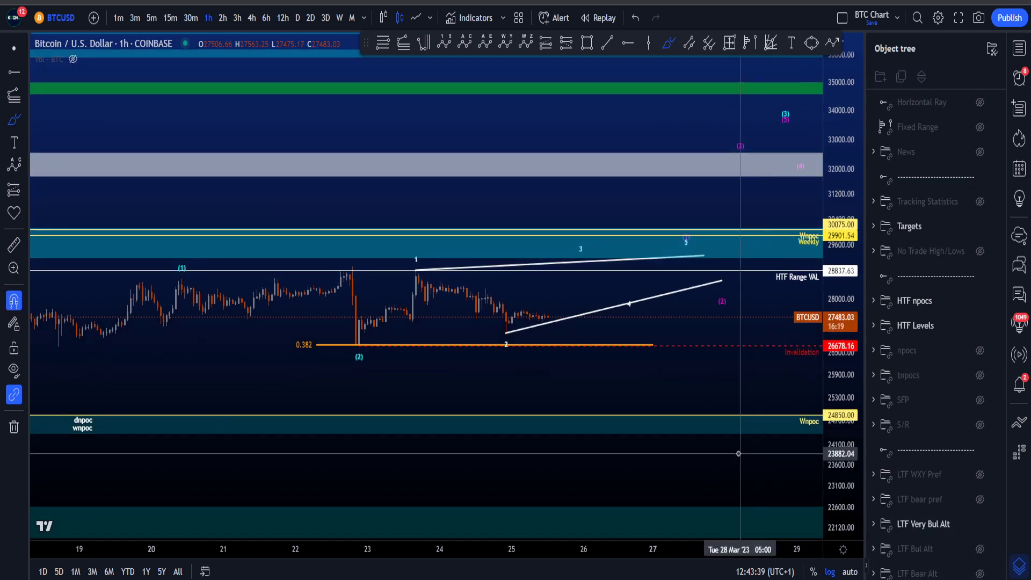
# Step: Brush the wave structure from late February through the March low up to (1) and down to (2), undoing the stroke
pyautogui.scroll(-5, 738, 454)
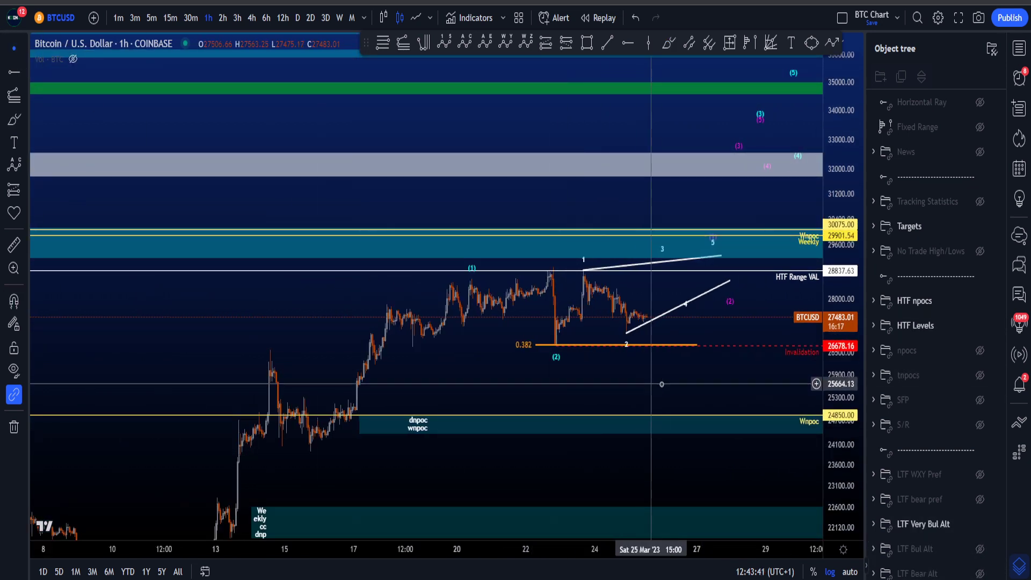
pyautogui.moveTo(658, 379); pyautogui.dragTo(628, 345)
pyautogui.moveTo(830, 485); pyautogui.dragTo(830, 470)
pyautogui.moveTo(745, 427); pyautogui.dragTo(741, 393)
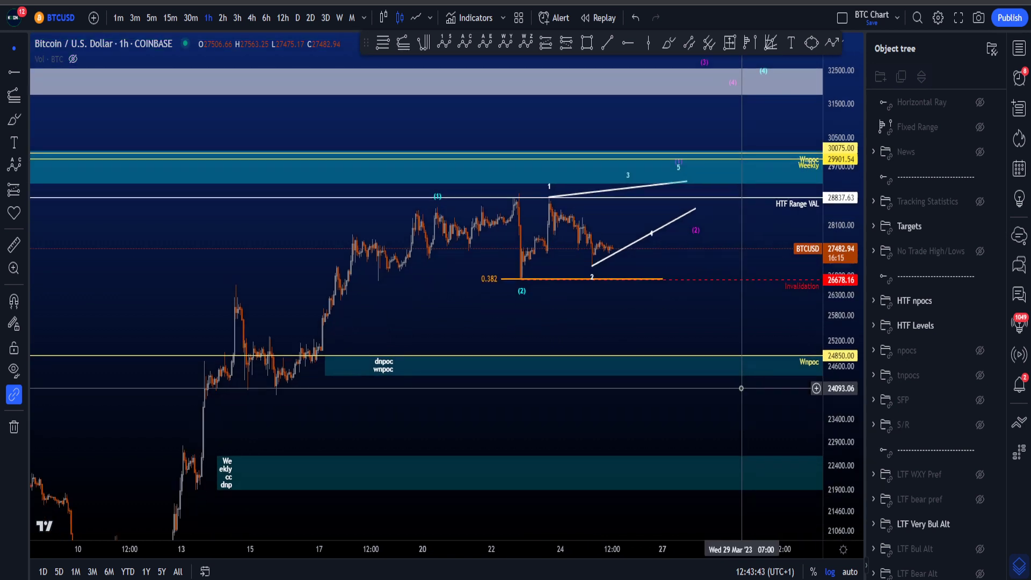
pyautogui.moveTo(841, 167); pyautogui.dragTo(841, 365)
pyautogui.scroll(-4, 723, 373)
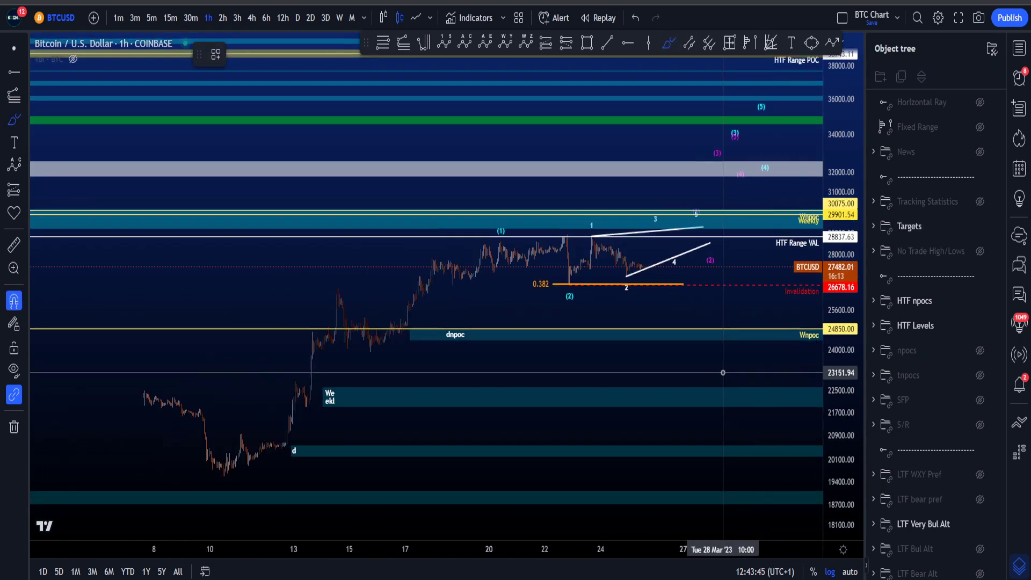
pyautogui.moveTo(39, 410)
pyautogui.mouseDown()
pyautogui.moveTo(117, 322)
pyautogui.moveTo(324, 477)
pyautogui.moveTo(379, 365)
pyautogui.moveTo(444, 328)
pyautogui.moveTo(454, 342)
pyautogui.moveTo(542, 239)
pyautogui.moveTo(599, 293)
pyautogui.mouseUp()
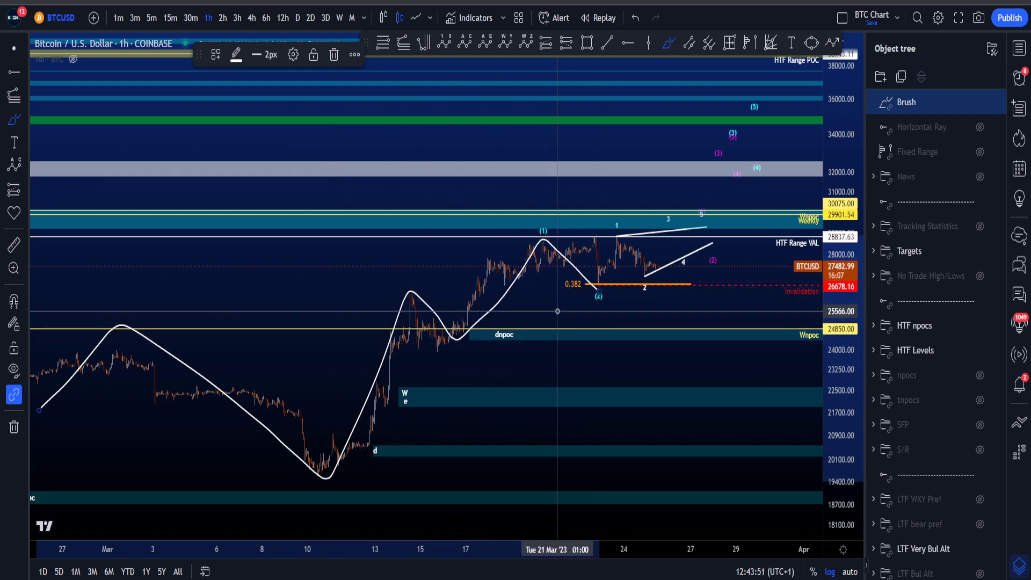
pyautogui.hotkey('ctrl', 'z')
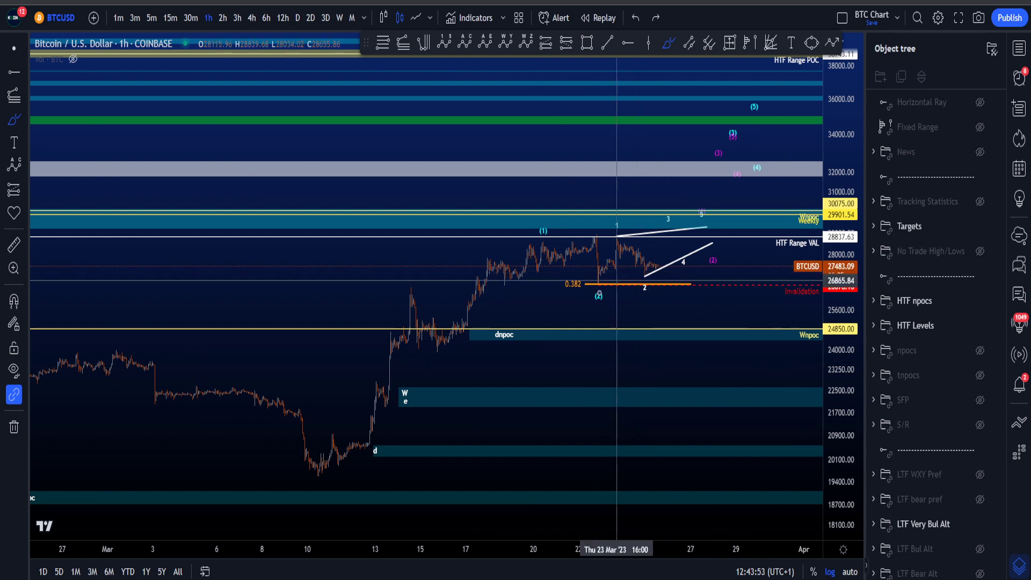
# Step: Brush the steep projected rise from cyan (2) toward (5) with a short mark beside it, undoing both strokes
pyautogui.moveTo(603, 313); pyautogui.dragTo(740, 92)
pyautogui.moveTo(688, 175); pyautogui.dragTo(697, 161)
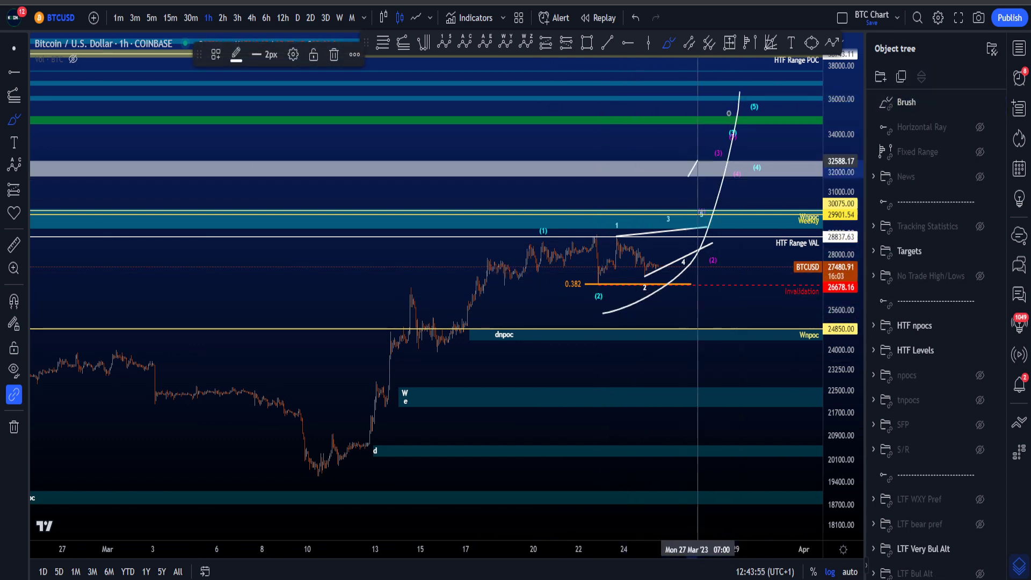
pyautogui.hotkey('ctrl', 'z')
pyautogui.hotkey('ctrl', 'z')
# Step: Circle the 0.382 retracement label and brush the advance from the mid-March low into cyan (1), undoing both marks
pyautogui.scroll(5, 744, 226)
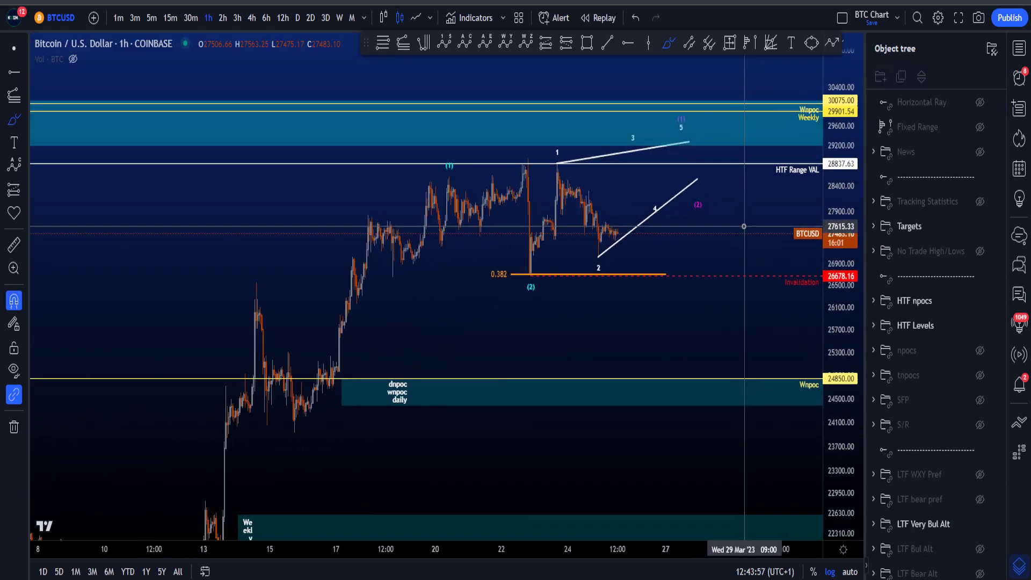
pyautogui.scroll(3, 743, 226)
pyautogui.moveTo(581, 328); pyautogui.dragTo(584, 350)
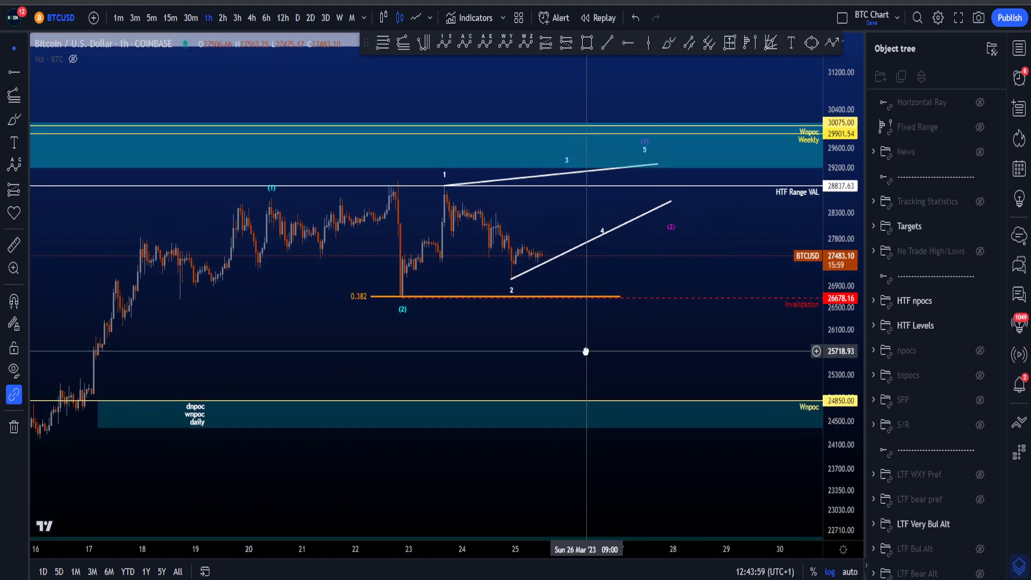
pyautogui.scroll(-1, 601, 350)
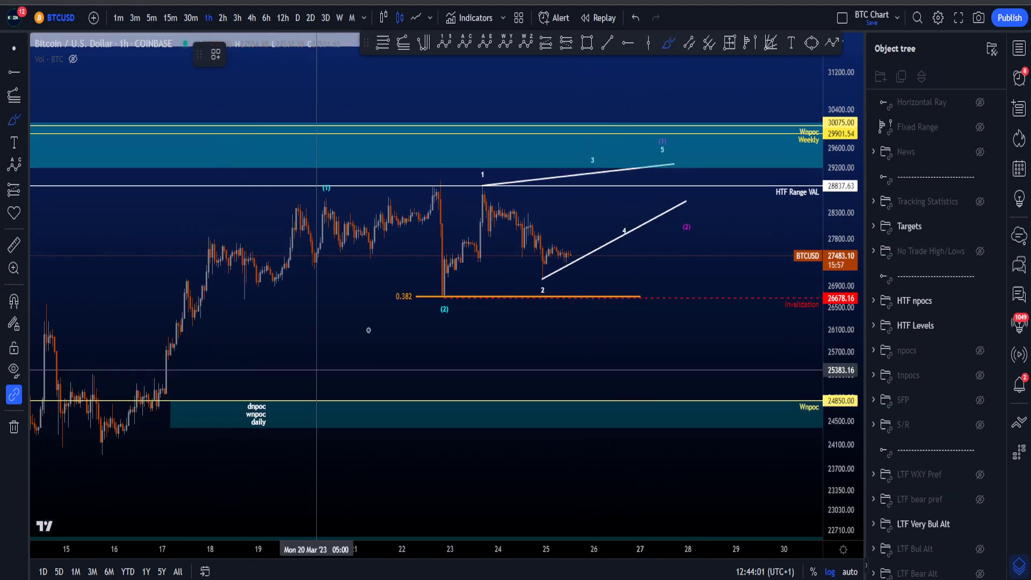
pyautogui.moveTo(417, 289)
pyautogui.mouseDown()
pyautogui.moveTo(388, 294)
pyautogui.moveTo(421, 267)
pyautogui.moveTo(390, 282)
pyautogui.mouseUp()
pyautogui.hotkey('ctrl', 'z')
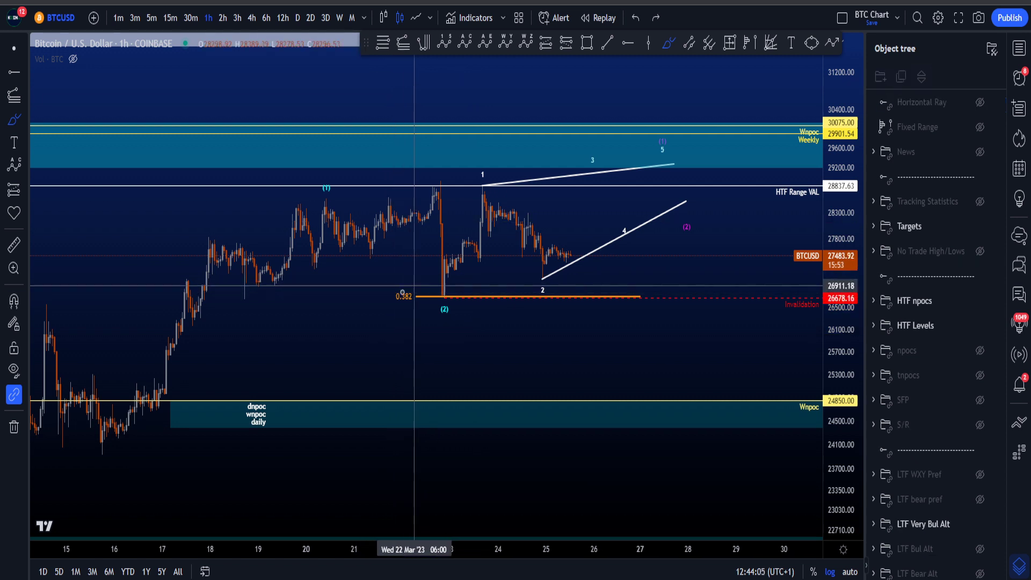
pyautogui.moveTo(110, 436)
pyautogui.mouseDown()
pyautogui.moveTo(331, 238)
pyautogui.moveTo(324, 207)
pyautogui.mouseUp()
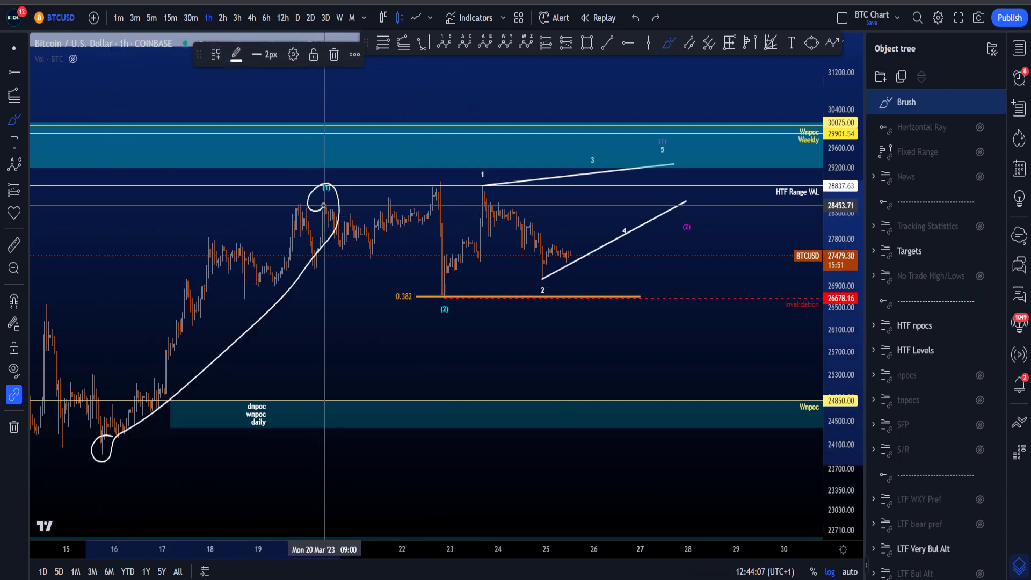
pyautogui.hotkey('ctrl', 'z')
# Step: Circle the 0.382 label and encircle the whole pullback from cyan (1) to (2), undoing both marks
pyautogui.moveTo(416, 279)
pyautogui.mouseDown()
pyautogui.moveTo(424, 312)
pyautogui.moveTo(406, 280)
pyautogui.mouseUp()
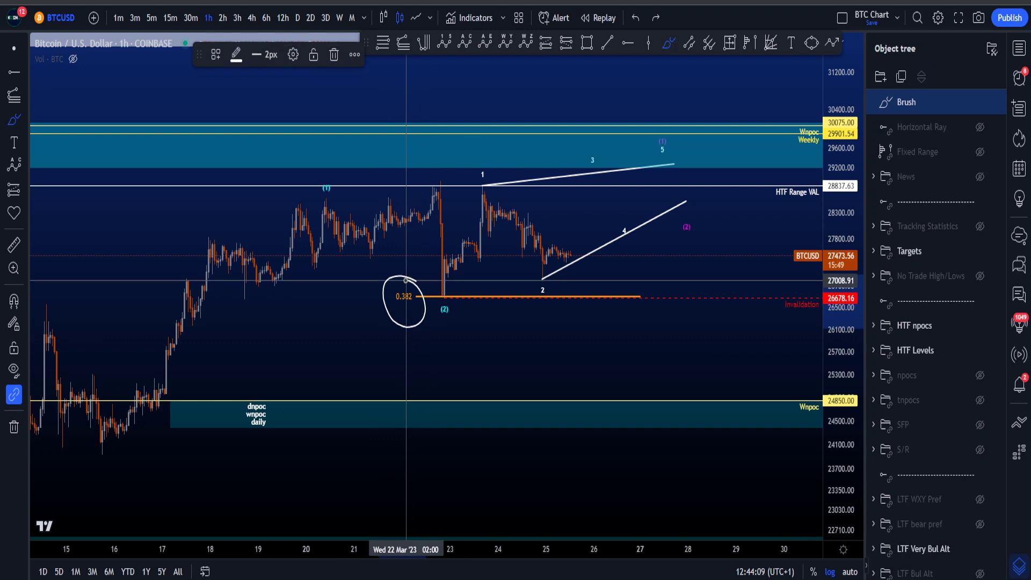
pyautogui.hotkey('ctrl', 'z')
pyautogui.moveTo(326, 187)
pyautogui.mouseDown()
pyautogui.moveTo(421, 215)
pyautogui.moveTo(439, 321)
pyautogui.moveTo(321, 192)
pyautogui.mouseUp()
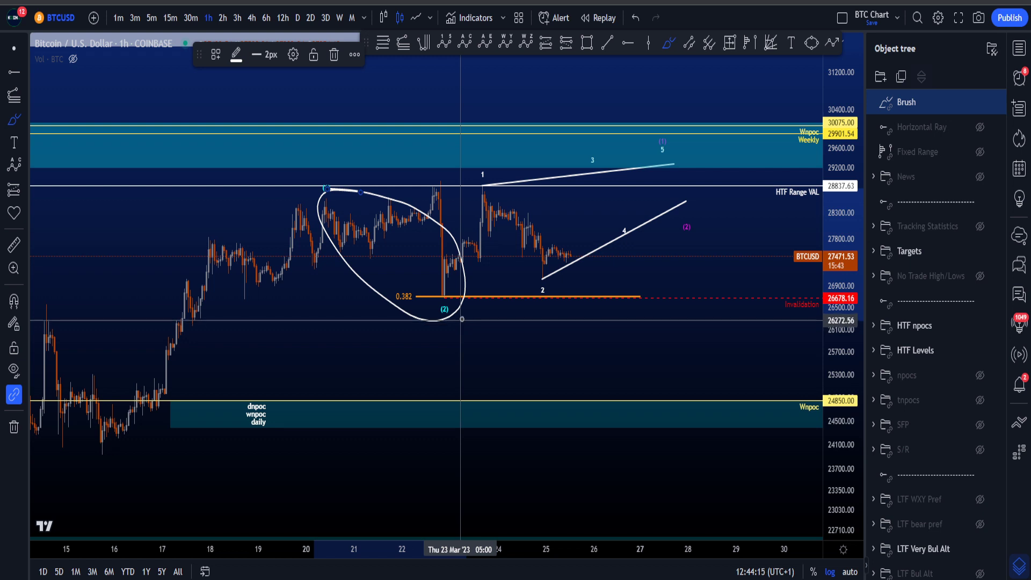
pyautogui.hotkey('ctrl', 'z')
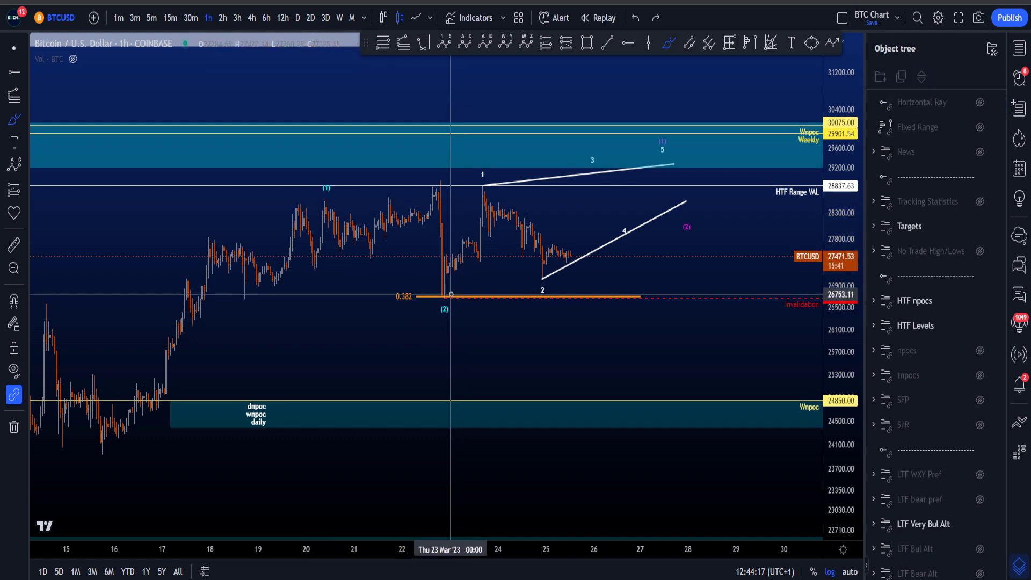
# Step: Brush the advance into cyan (1) again and loop the 0.382 label together with (2), undoing both marks
pyautogui.moveTo(104, 443)
pyautogui.mouseDown()
pyautogui.moveTo(342, 182)
pyautogui.moveTo(322, 199)
pyautogui.mouseUp()
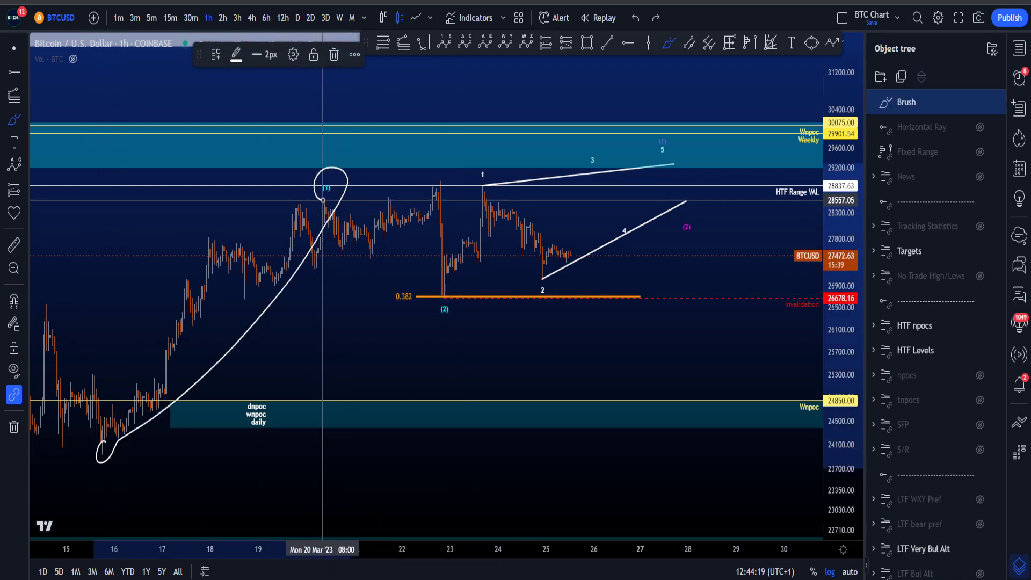
pyautogui.hotkey('ctrl', 'z')
pyautogui.moveTo(431, 281)
pyautogui.mouseDown()
pyautogui.moveTo(389, 305)
pyautogui.moveTo(430, 285)
pyautogui.mouseUp()
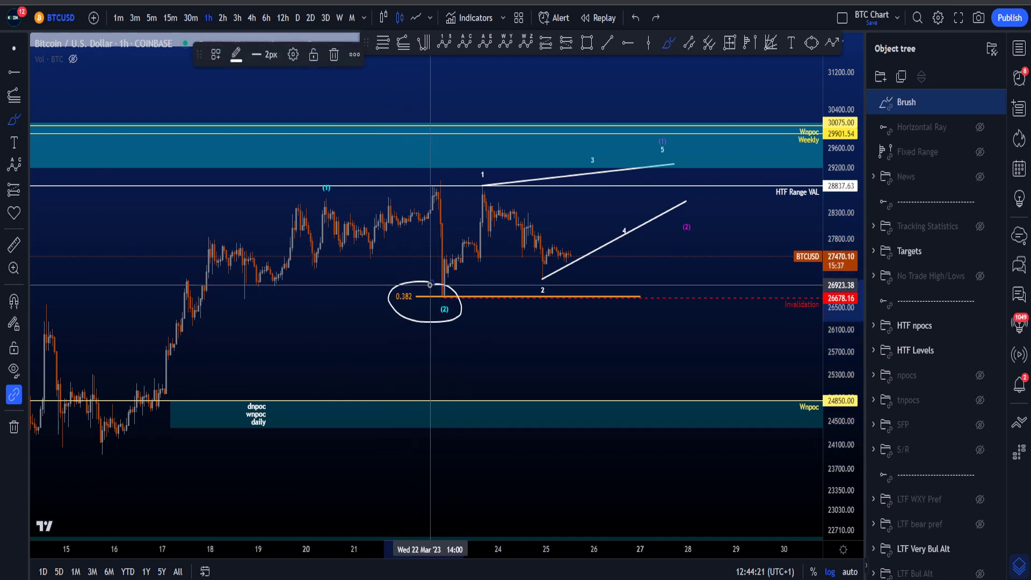
pyautogui.hotkey('ctrl', 'z')
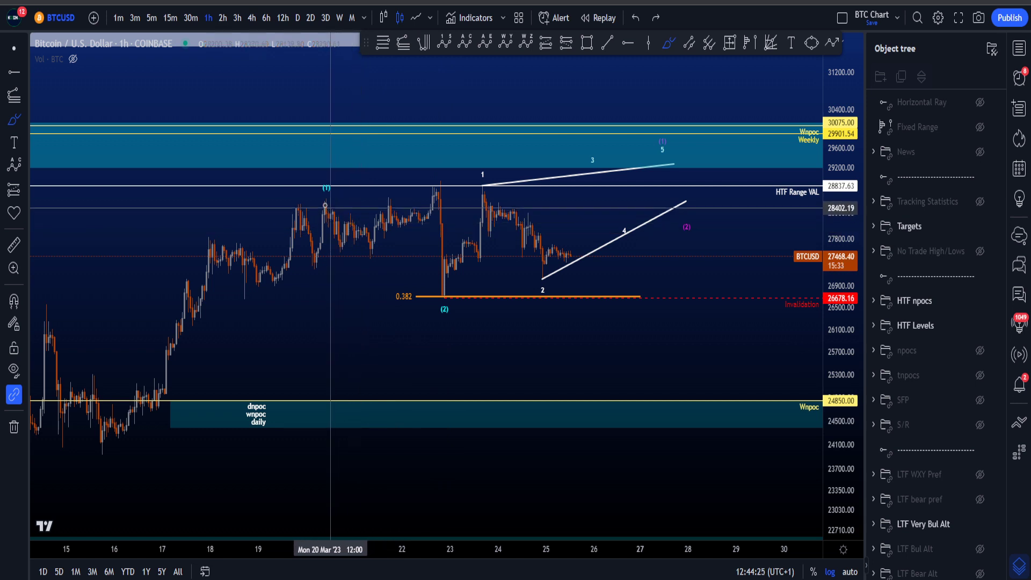
# Step: Brush from cyan (1) across to magenta (2) and circle the area below the Invalidation line, undoing the strokes
pyautogui.moveTo(324, 202)
pyautogui.mouseDown()
pyautogui.moveTo(510, 210)
pyautogui.moveTo(605, 376)
pyautogui.moveTo(595, 342)
pyautogui.moveTo(647, 159)
pyautogui.moveTo(679, 210)
pyautogui.mouseUp()
pyautogui.hotkey('ctrl', 'z')
pyautogui.hotkey('ctrl', 'z')
pyautogui.hotkey('ctrl', 'z')
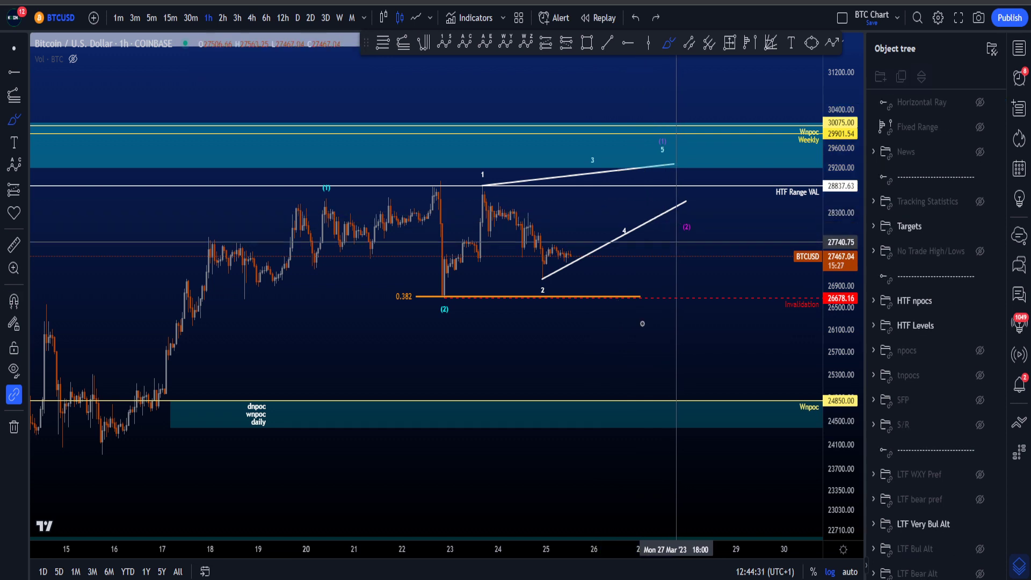
pyautogui.moveTo(608, 349)
pyautogui.mouseDown()
pyautogui.moveTo(582, 338)
pyautogui.moveTo(617, 300)
pyautogui.moveTo(596, 340)
pyautogui.mouseUp()
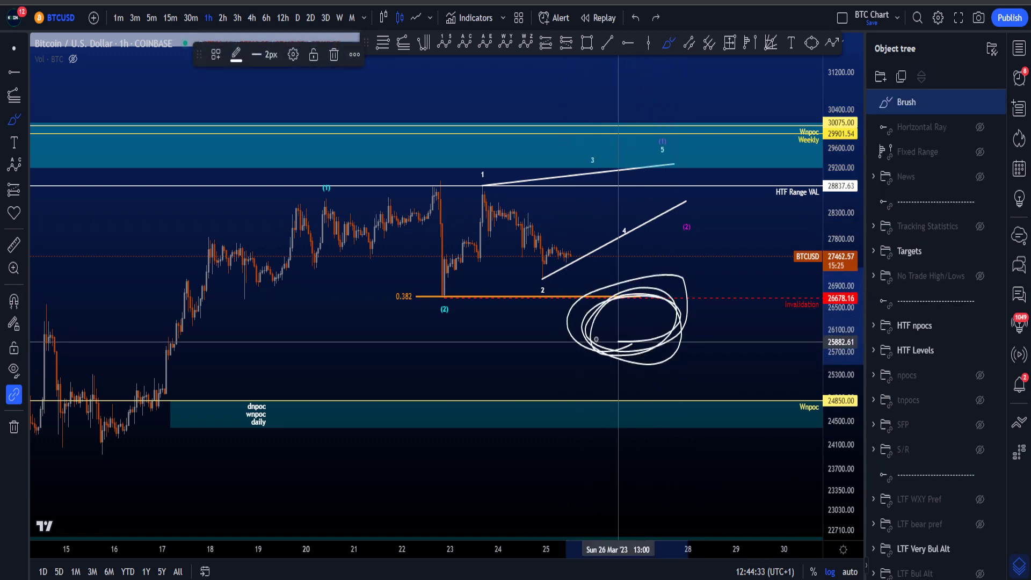
pyautogui.hotkey('ctrl', 'z')
# Step: Show the volume indicator and hide the Targets drawings on the chart
pyautogui.scroll(-5, 820, 349)
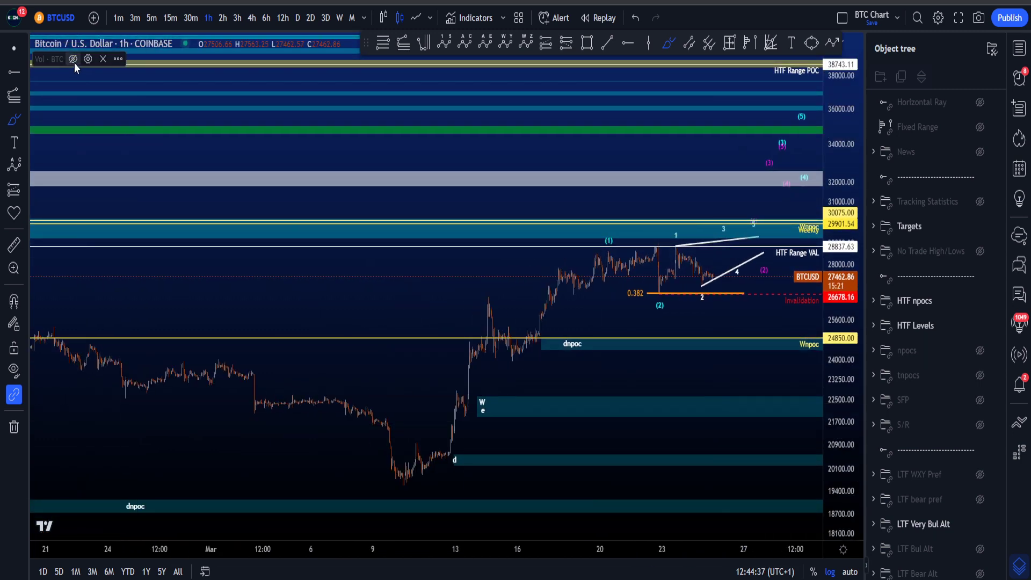
pyautogui.scroll(3, 575, 376)
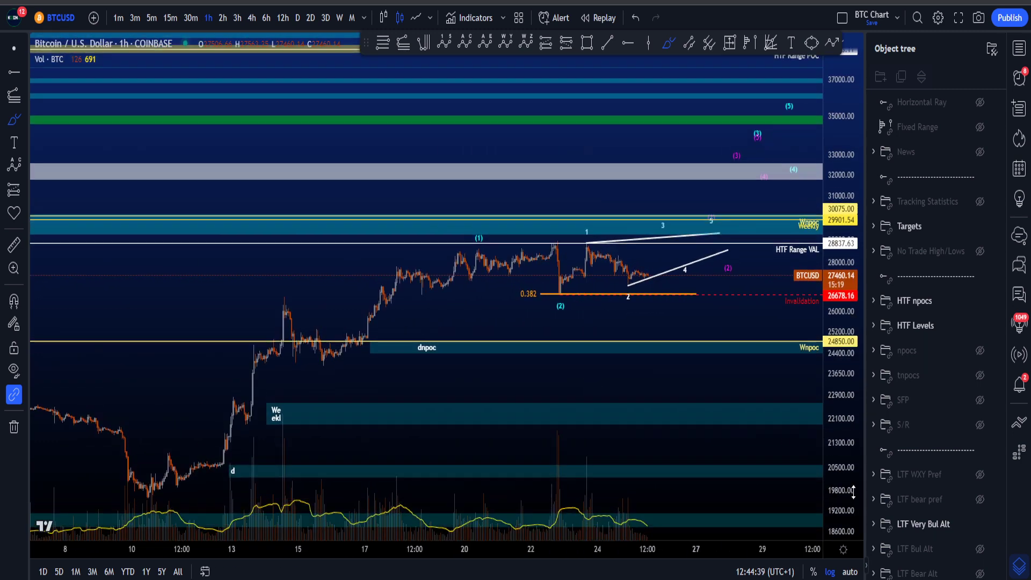
pyautogui.click(979, 226)
pyautogui.scroll(2, 594, 368)
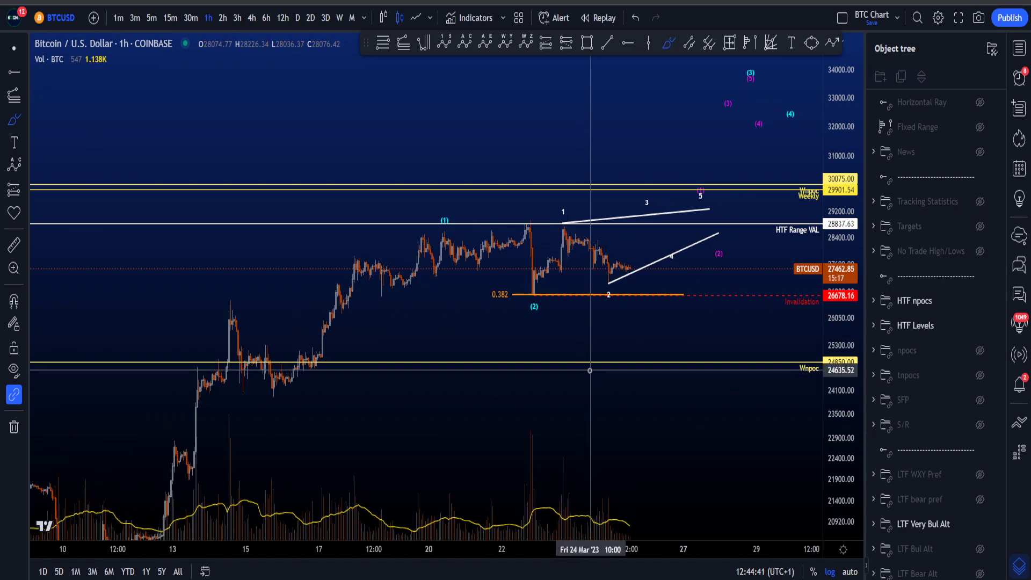
# Step: Brush the rising price advance and the declining slope across the volume peaks, undoing both strokes
pyautogui.moveTo(107, 467)
pyautogui.mouseDown()
pyautogui.moveTo(271, 283)
pyautogui.moveTo(607, 206)
pyautogui.mouseUp()
pyautogui.hotkey('ctrl', 'z')
pyautogui.moveTo(180, 418); pyautogui.dragTo(614, 515)
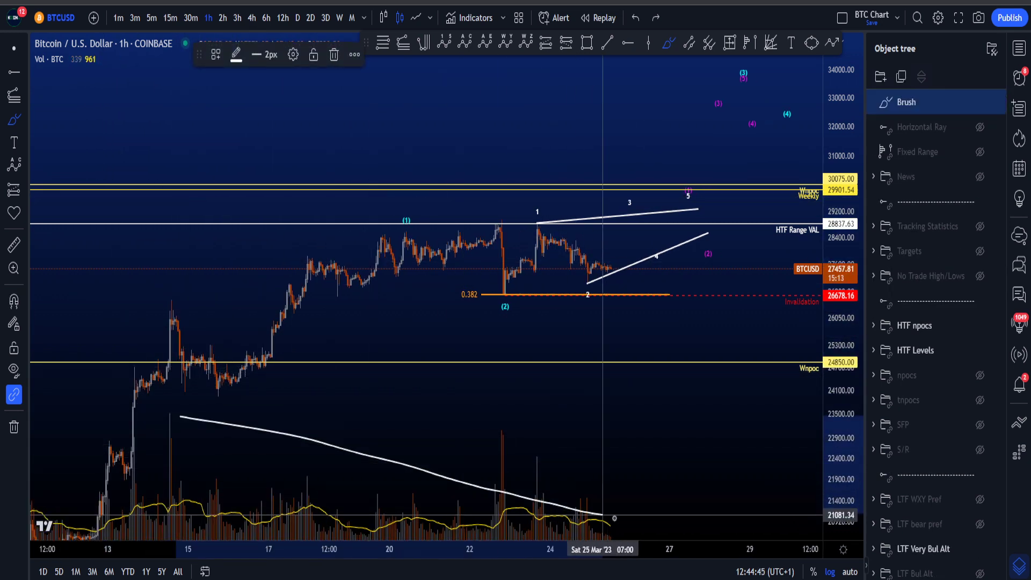
pyautogui.hotkey('ctrl', 'z')
# Step: Circle the volume spike beneath cyan (2) and brush upward from the price high before it, undoing the marks
pyautogui.moveTo(509, 422); pyautogui.dragTo(529, 431)
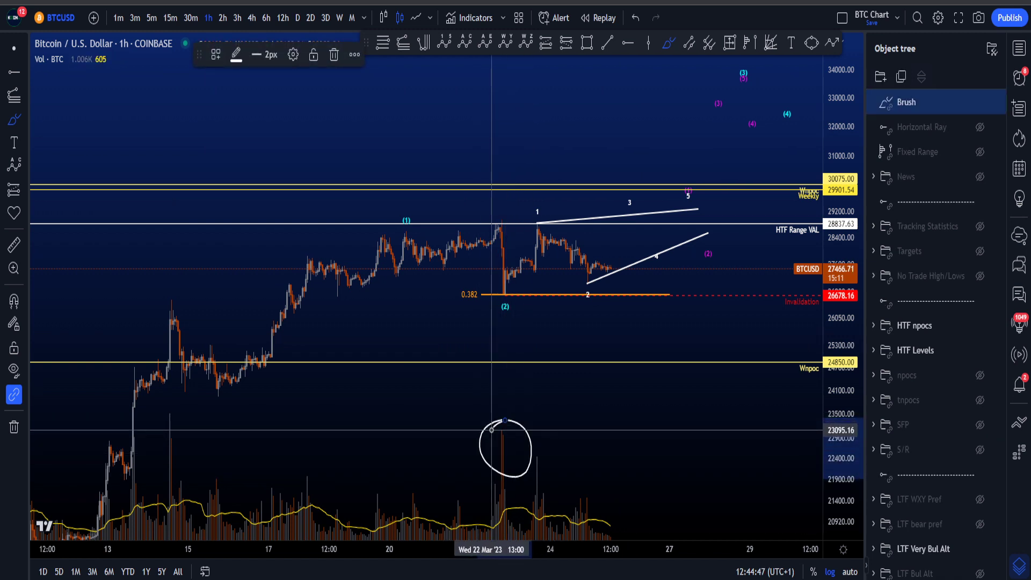
pyautogui.hotkey('ctrl', 'z')
pyautogui.moveTo(499, 222)
pyautogui.mouseDown()
pyautogui.moveTo(510, 294)
pyautogui.moveTo(559, 39)
pyautogui.mouseUp()
pyautogui.hotkey('ctrl', 'z')
pyautogui.hotkey('ctrl', 'z')
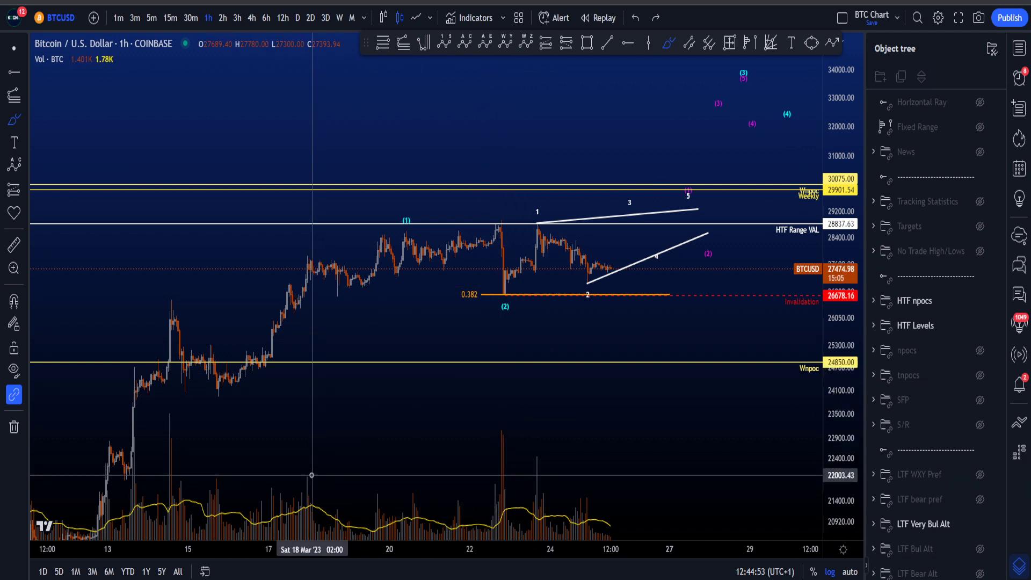
# Step: Brush the rising price advance and the steep drop from the high before cyan (2) past the 24850 Wnpoc line, undoing the strokes
pyautogui.moveTo(313, 475); pyautogui.dragTo(553, 76)
pyautogui.hotkey('ctrl', 'z')
pyautogui.moveTo(501, 224); pyautogui.dragTo(521, 369)
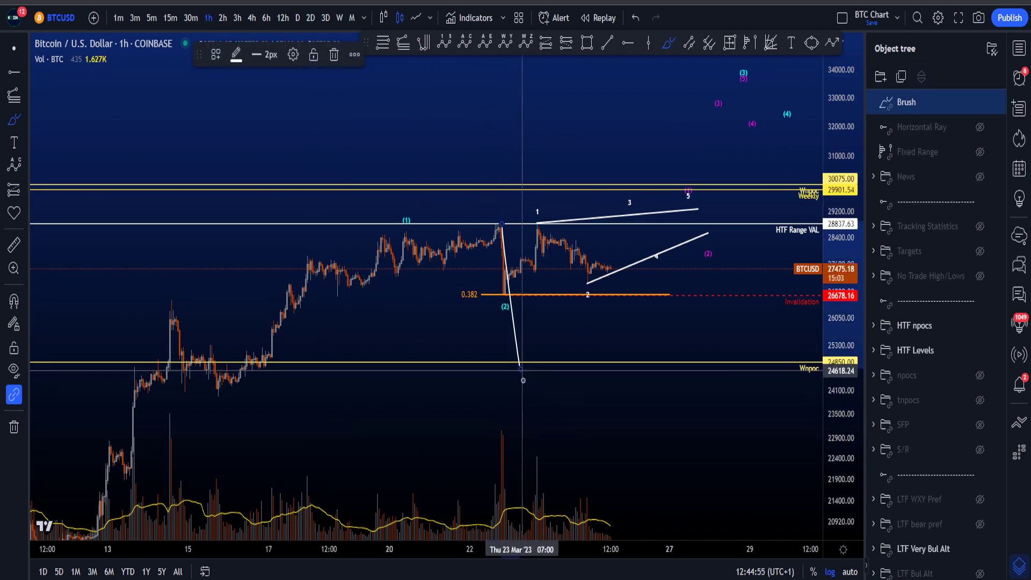
pyautogui.hotkey('ctrl', 'z')
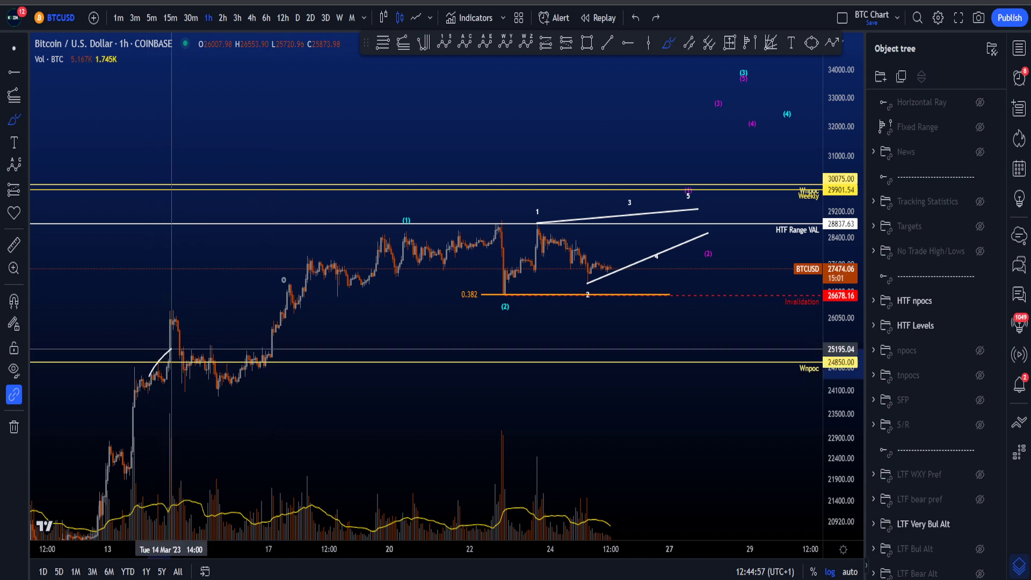
pyautogui.moveTo(284, 280); pyautogui.dragTo(559, 172)
pyautogui.press('Delete')
# Step: Brush the wider price path from late February through the 10 March low up to the 22 March high, undoing the stroke
pyautogui.moveTo(833, 253); pyautogui.dragTo(833, 419)
pyautogui.scroll(-5, 734, 401)
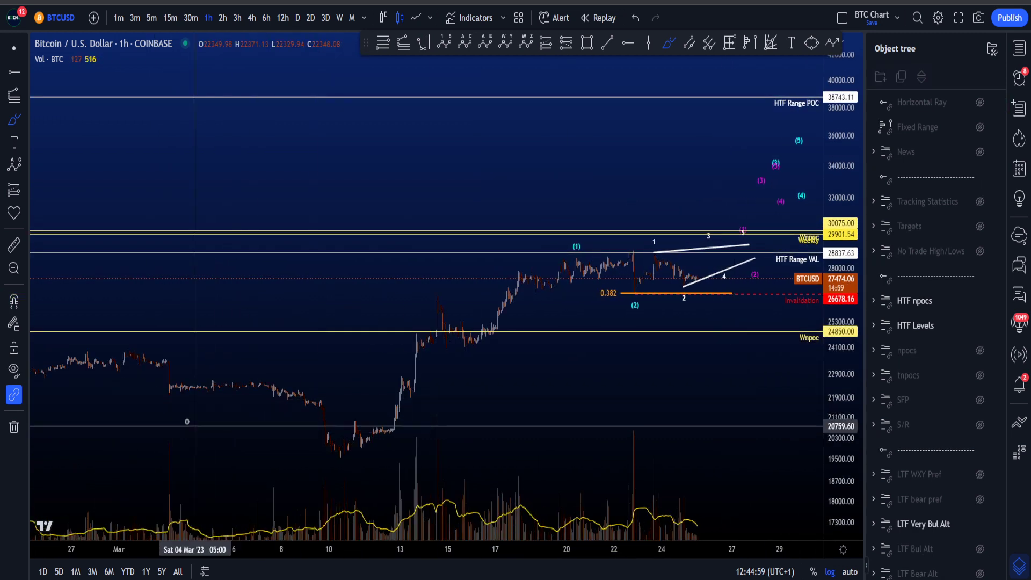
pyautogui.moveTo(68, 391)
pyautogui.mouseDown()
pyautogui.moveTo(310, 404)
pyautogui.moveTo(485, 352)
pyautogui.moveTo(616, 246)
pyautogui.mouseUp()
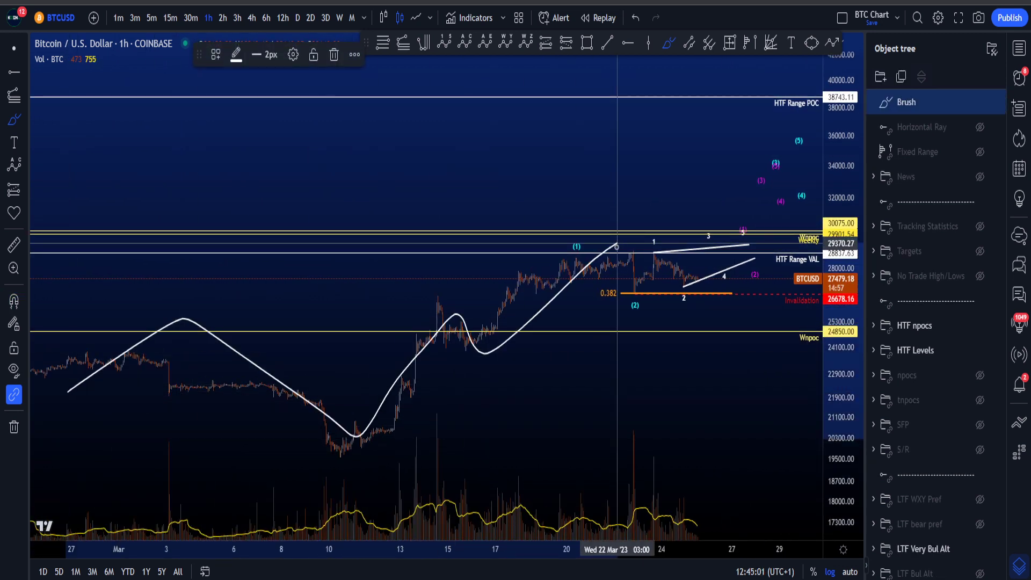
pyautogui.hotkey('ctrl', 'z')
# Step: Hide the LTF Very Bul Alt drawings and show the LTF bear pref and Targets drawings on the chart
pyautogui.scroll(5, 730, 268)
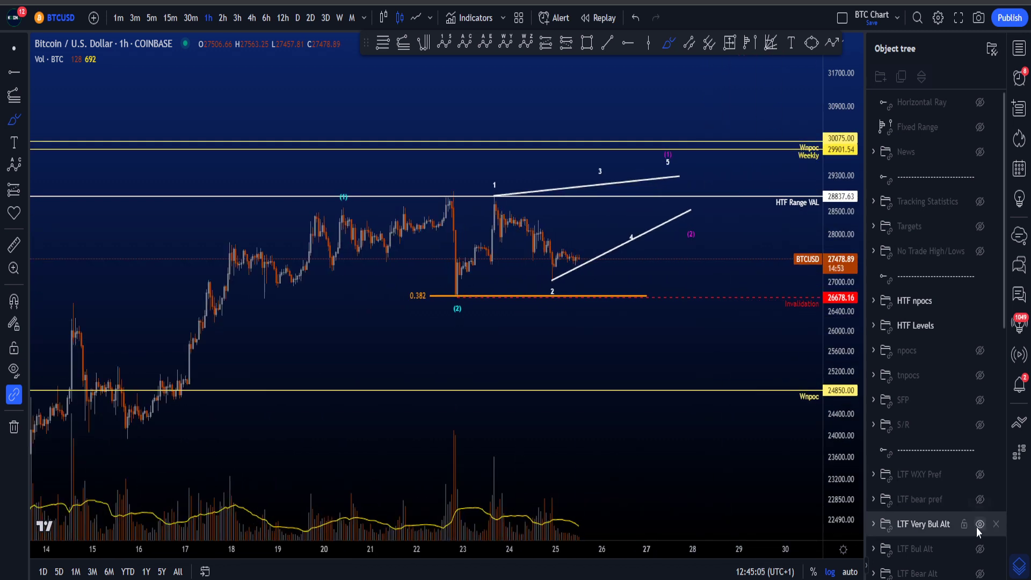
pyautogui.click(978, 502)
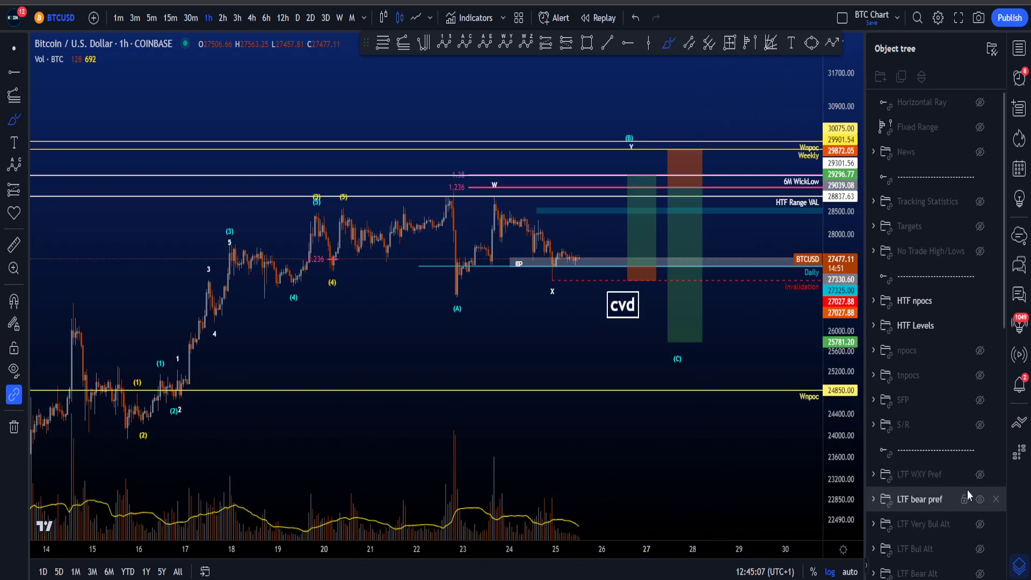
pyautogui.click(979, 226)
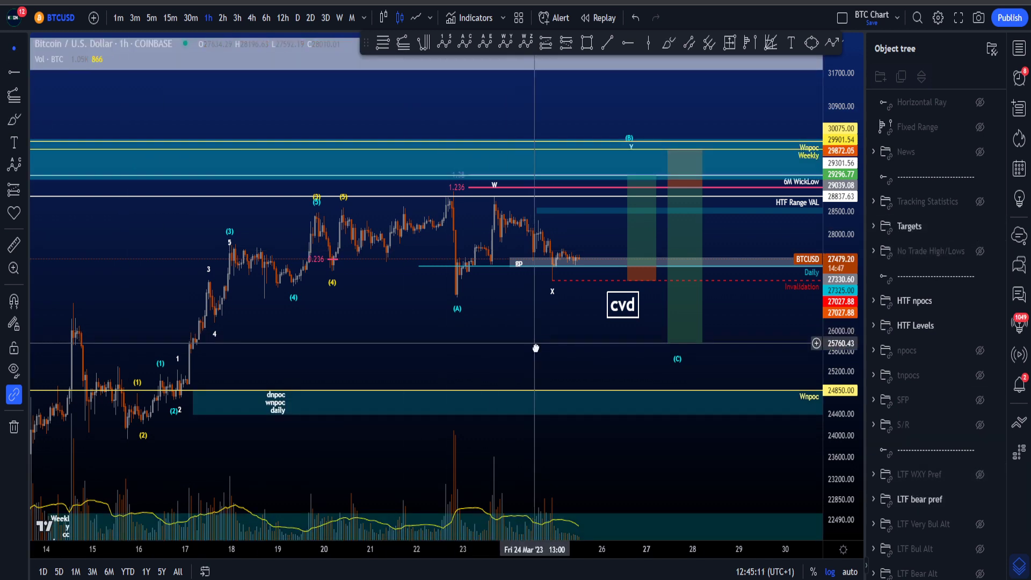
# Step: Circle the yellow (5) label at the 20 March high with the brush and remove the mark
pyautogui.moveTo(536, 348); pyautogui.dragTo(542, 371)
pyautogui.moveTo(830, 413); pyautogui.dragTo(823, 373)
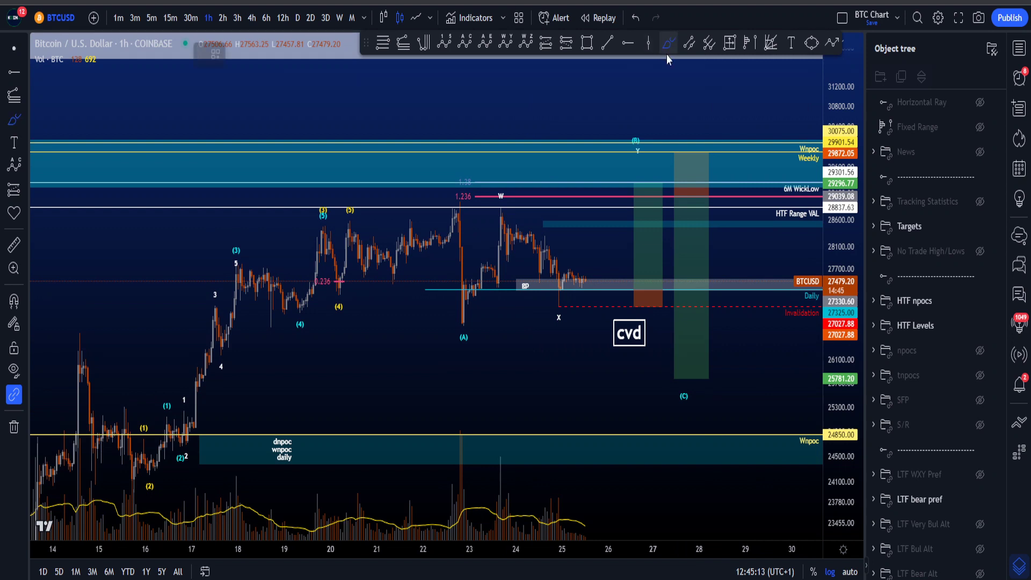
pyautogui.click(356, 231)
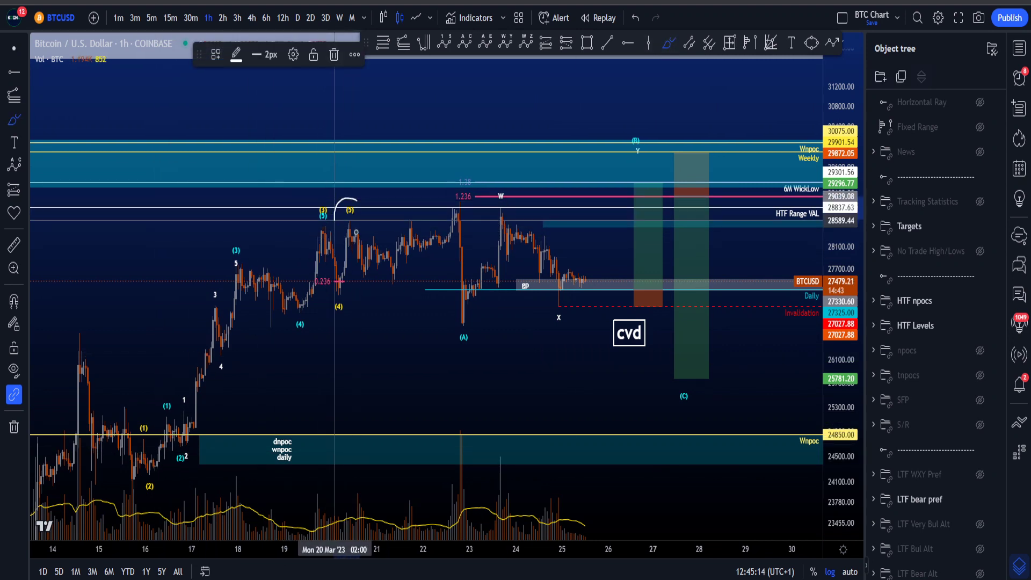
pyautogui.moveTo(334, 220); pyautogui.dragTo(358, 203)
pyautogui.press('Delete')
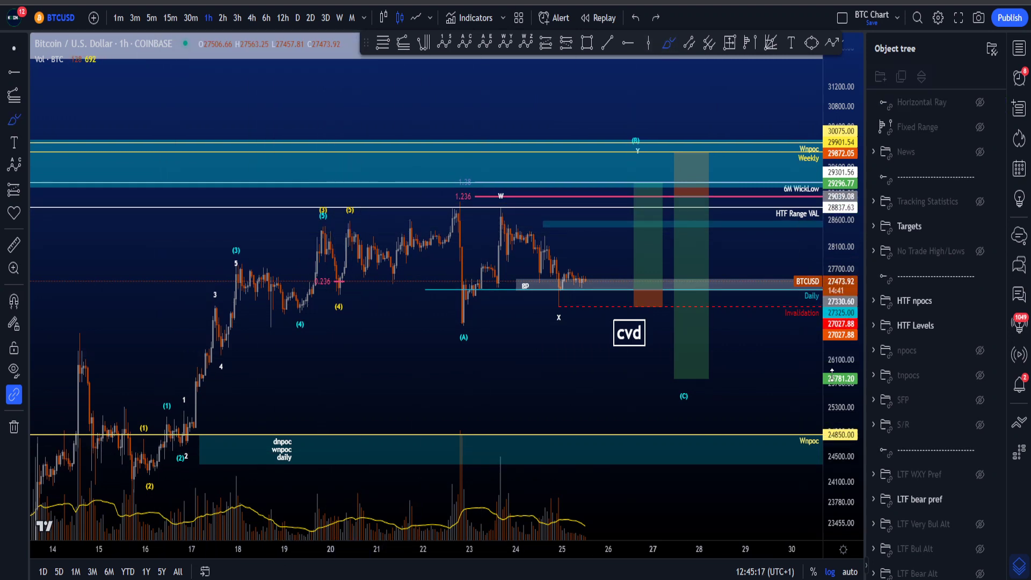
# Step: Brush the path from yellow (5) down to (A) and the W-X-Y rise from (A), undoing both strokes
pyautogui.scroll(3, 725, 343)
pyautogui.scroll(2, 230, 257)
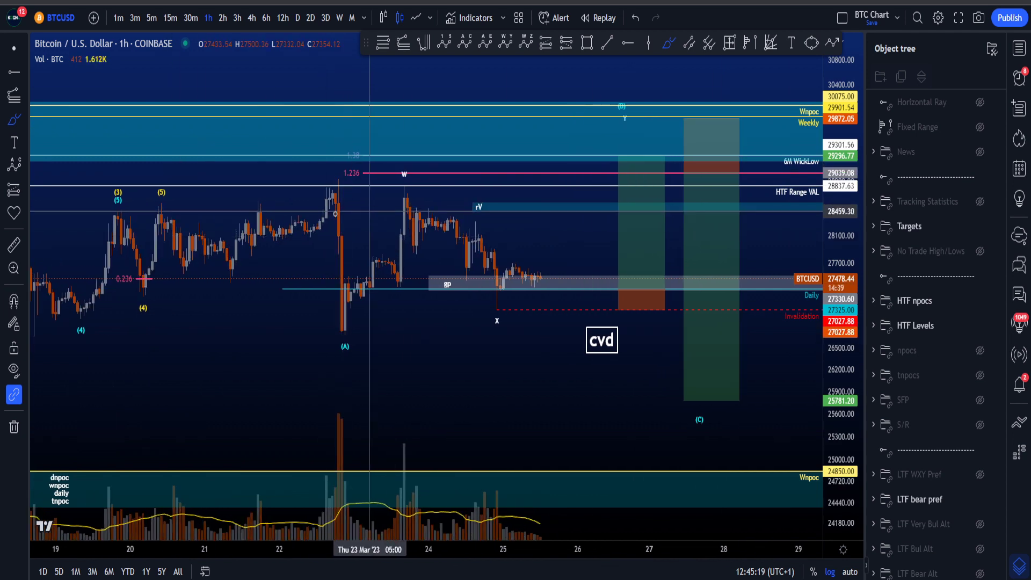
pyautogui.moveTo(163, 200); pyautogui.dragTo(236, 259)
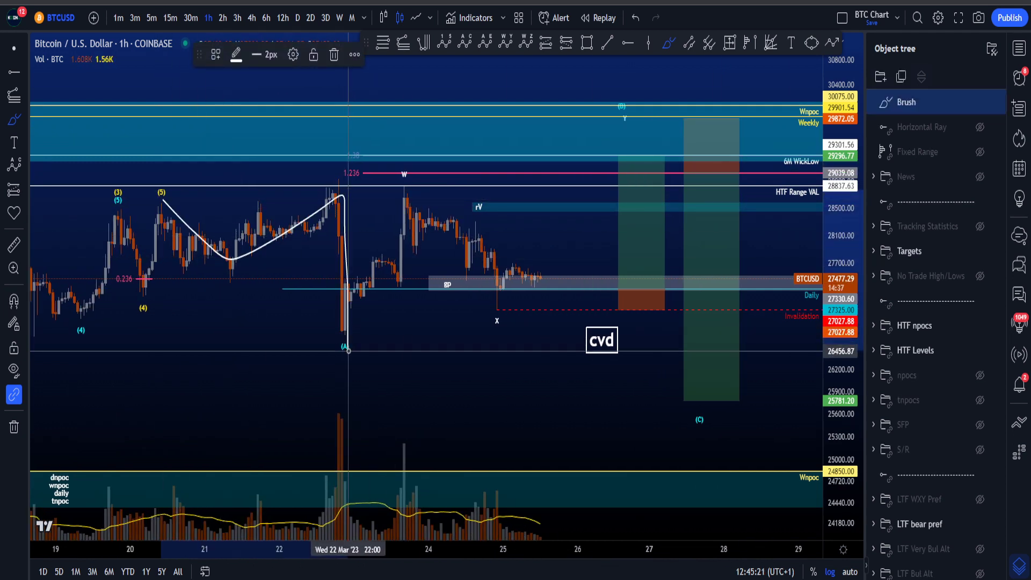
pyautogui.hotkey('ctrl', 'z')
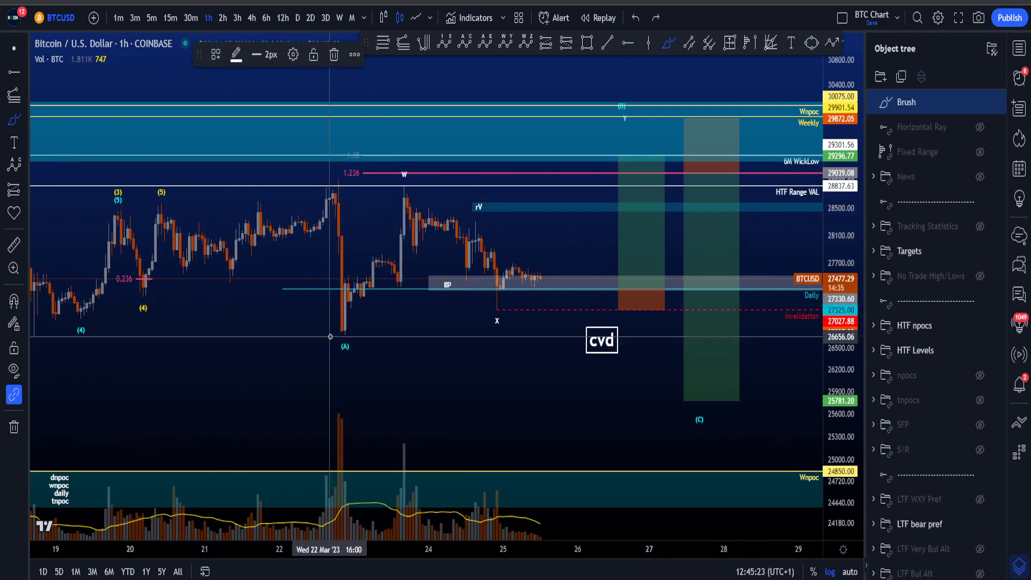
pyautogui.moveTo(330, 336)
pyautogui.mouseDown()
pyautogui.moveTo(422, 185)
pyautogui.moveTo(510, 298)
pyautogui.moveTo(617, 130)
pyautogui.mouseUp()
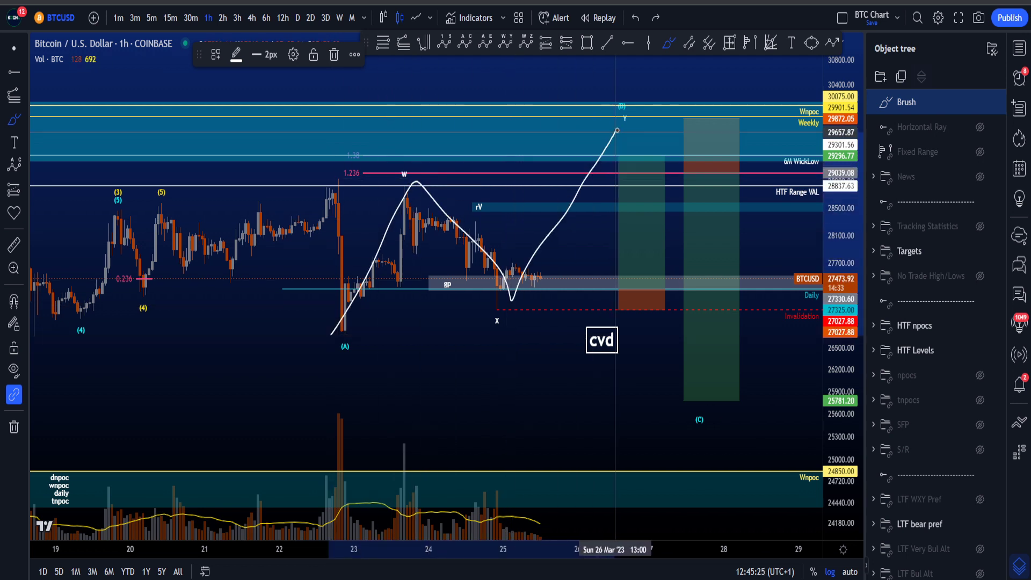
pyautogui.hotkey('ctrl', 'z')
# Step: Circle the (B) target and brush the full path from yellow (5) through (A) and (B) past (C), undoing both marks
pyautogui.moveTo(631, 91); pyautogui.dragTo(635, 114)
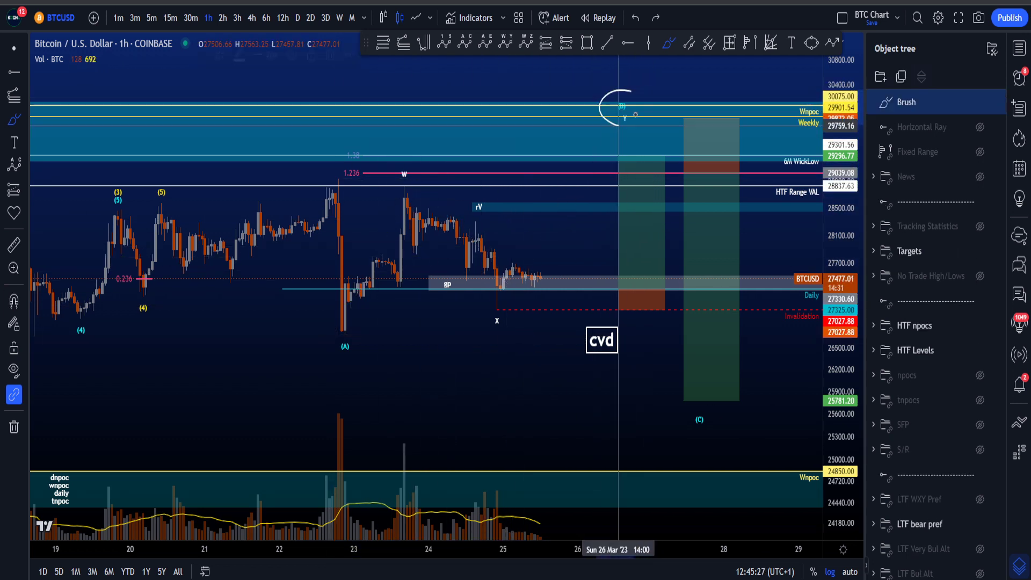
pyautogui.hotkey('ctrl', 'z')
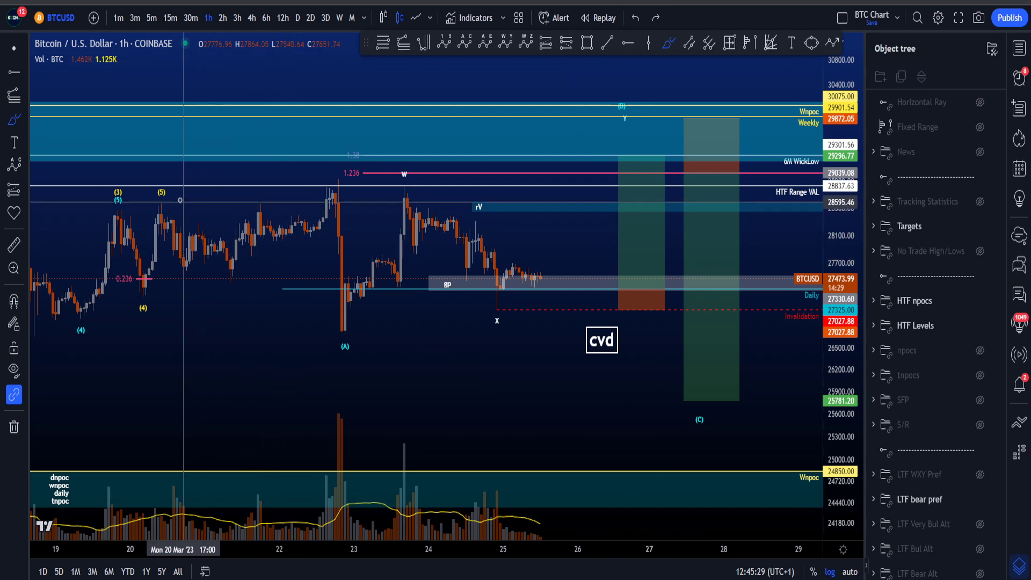
pyautogui.moveTo(180, 200)
pyautogui.mouseDown()
pyautogui.moveTo(333, 328)
pyautogui.moveTo(621, 115)
pyautogui.moveTo(679, 167)
pyautogui.moveTo(744, 477)
pyautogui.mouseUp()
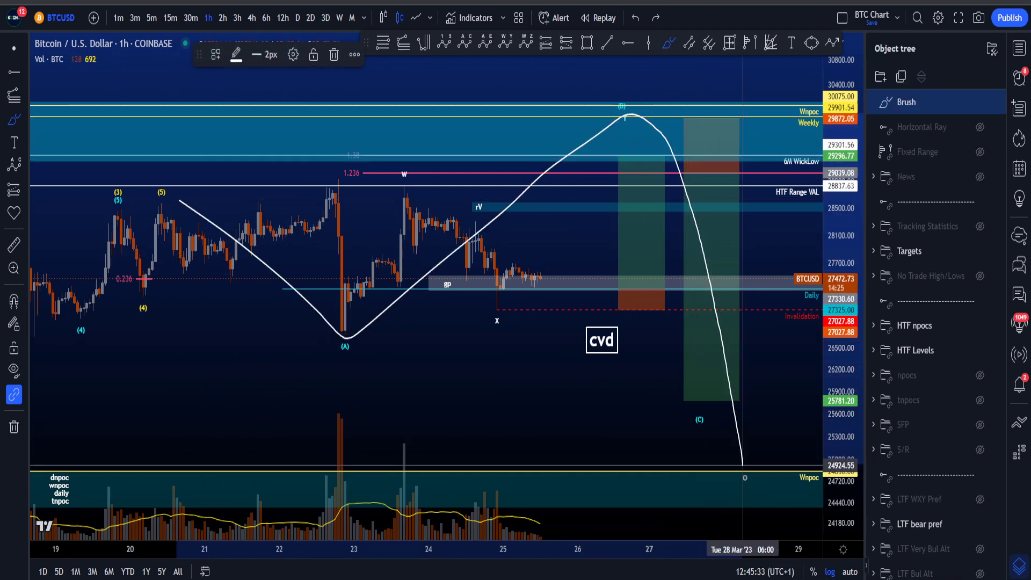
pyautogui.hotkey('ctrl', 'z')
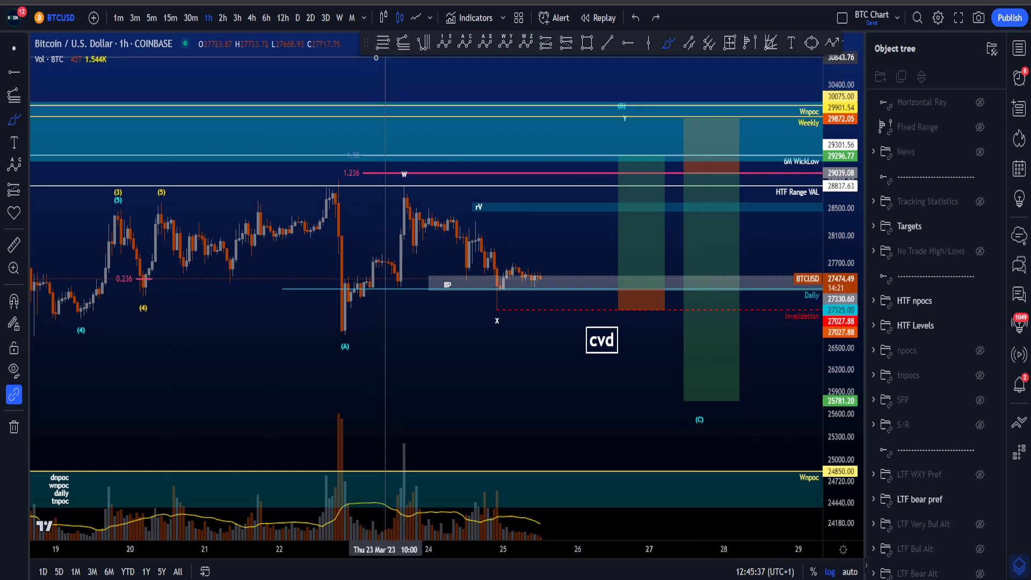
# Step: Lower the Y and (B) wave labels so they sit just above the 1.38 level line
pyautogui.scroll(3, 617, 322)
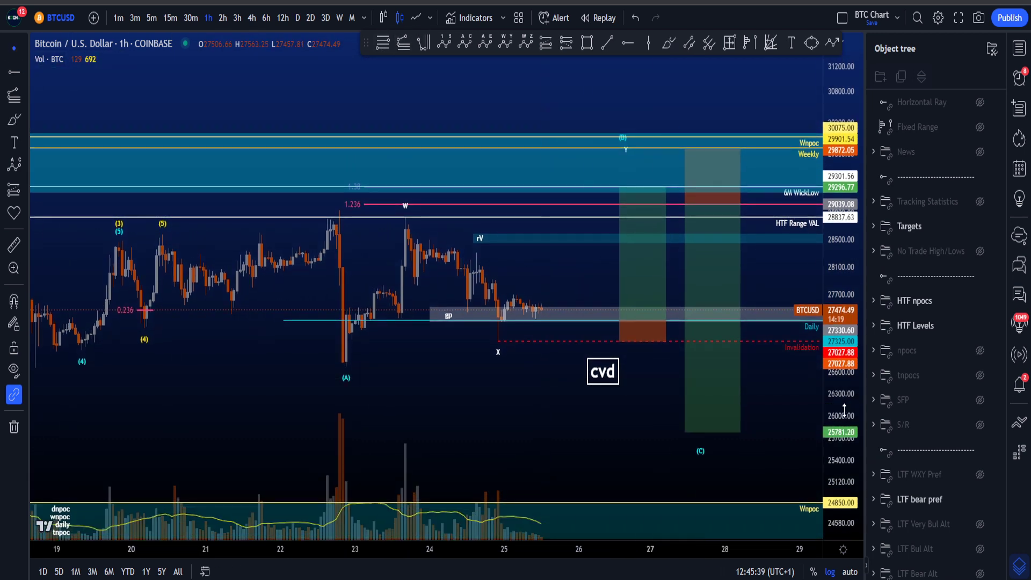
pyautogui.click(663, 46)
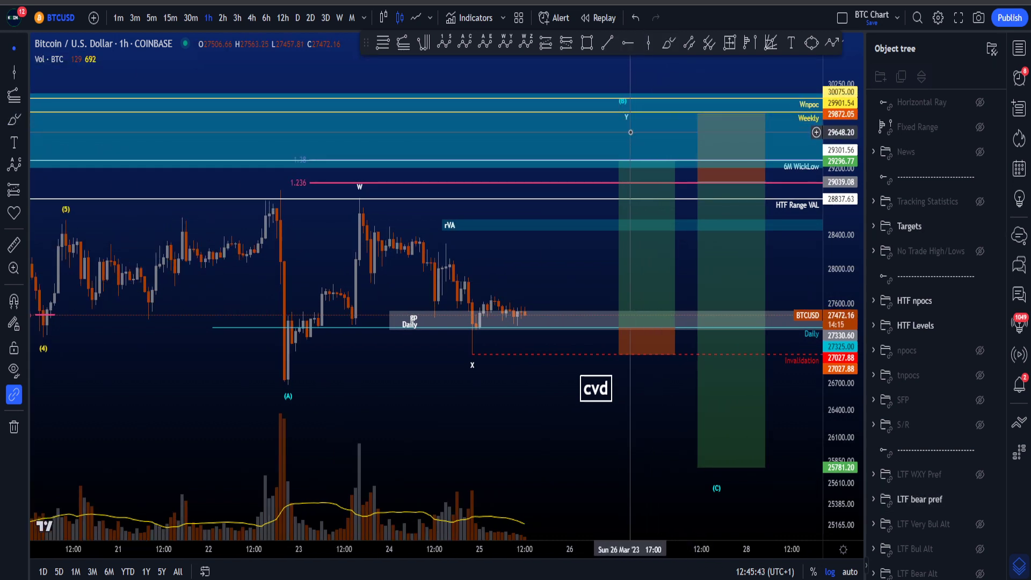
pyautogui.moveTo(626, 129); pyautogui.dragTo(622, 162)
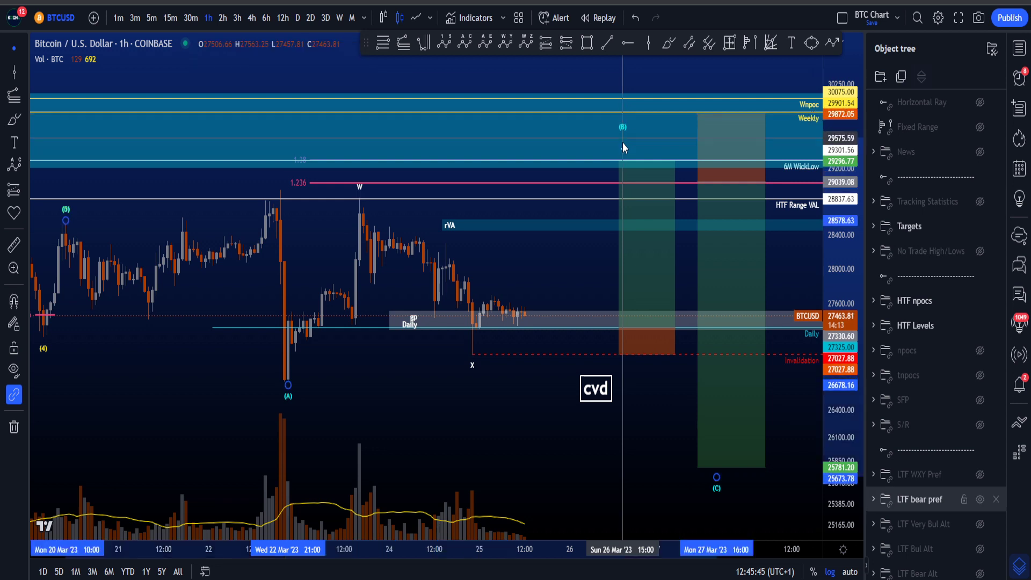
# Step: Circle the 1.38 and 1.236 extension labels with the brush, hide the Targets drawings and delete the circle
pyautogui.click(668, 43)
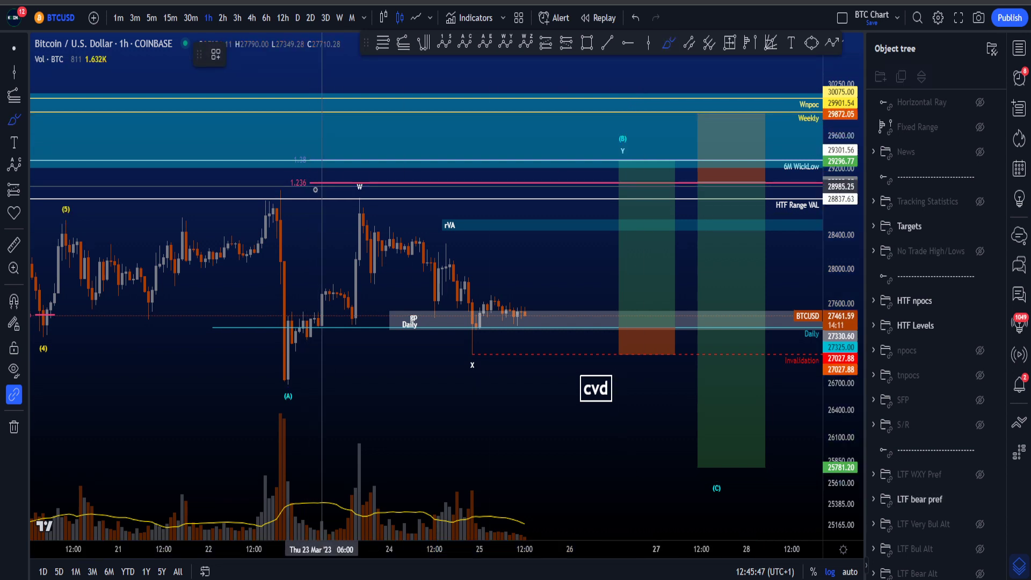
pyautogui.moveTo(315, 189); pyautogui.dragTo(281, 170)
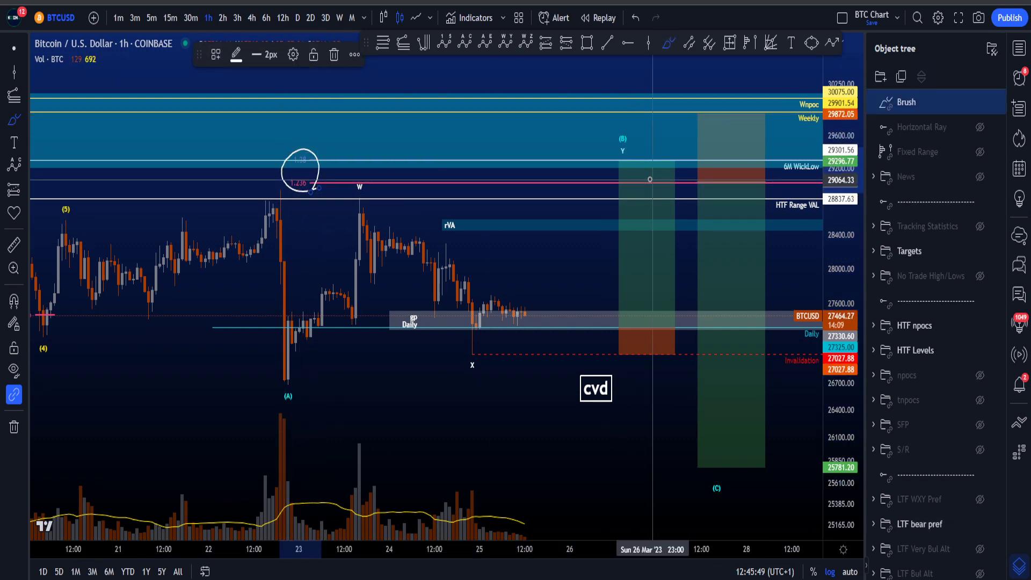
pyautogui.click(979, 251)
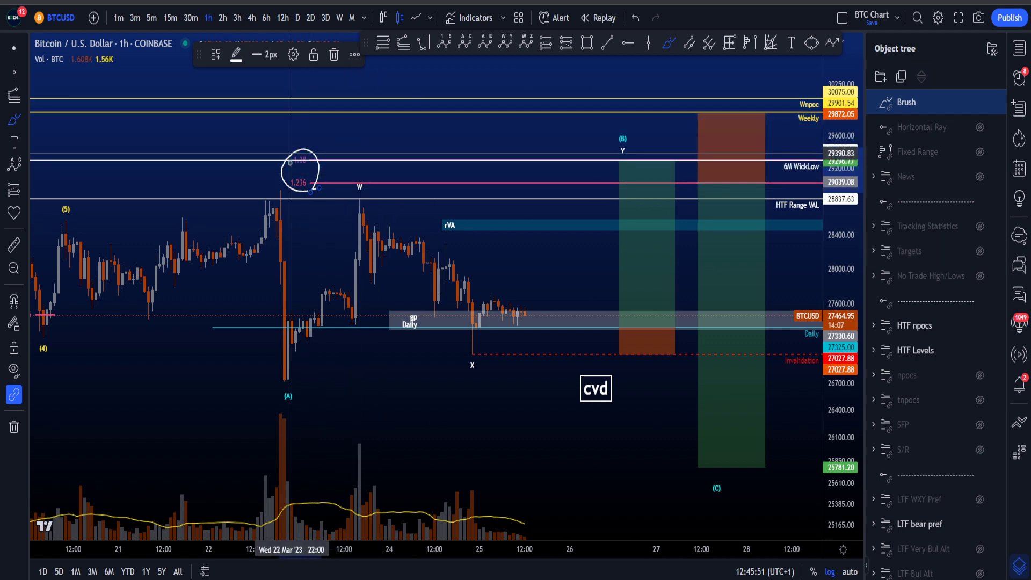
pyautogui.click(995, 102)
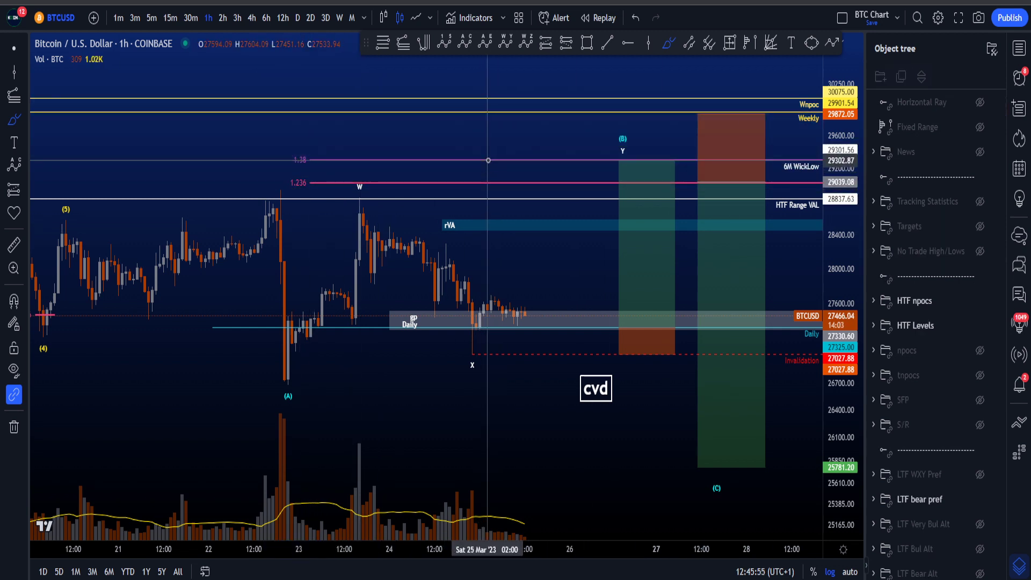
# Step: Mark the Y target at the 1.38 level and brush the path from (A) through W and X to Y, undoing both
pyautogui.moveTo(618, 156)
pyautogui.mouseDown()
pyautogui.moveTo(634, 161)
pyautogui.moveTo(596, 173)
pyautogui.moveTo(627, 173)
pyautogui.mouseUp()
pyautogui.hotkey('ctrl', 'z')
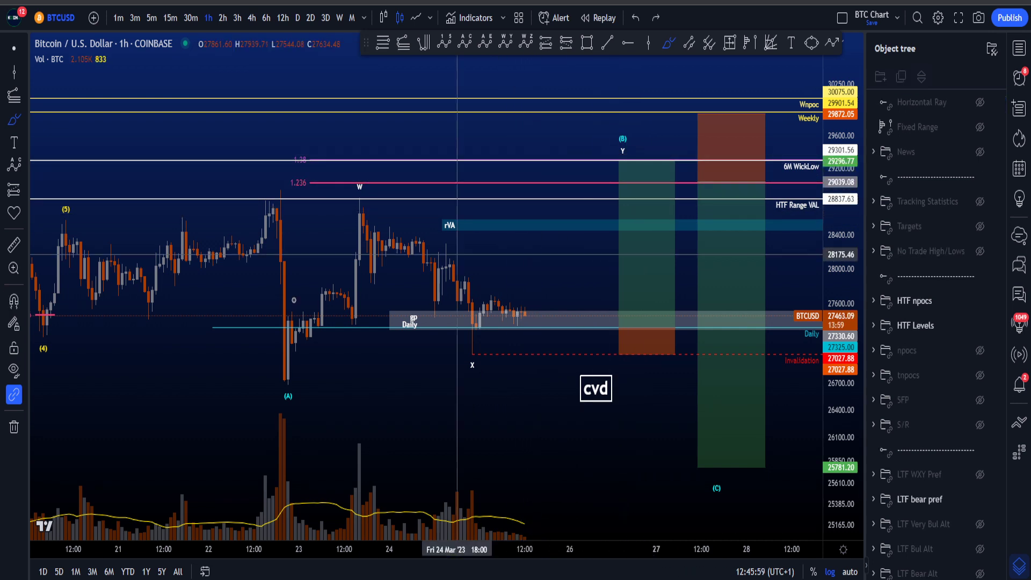
pyautogui.moveTo(283, 374)
pyautogui.mouseDown()
pyautogui.moveTo(361, 214)
pyautogui.moveTo(491, 335)
pyautogui.moveTo(631, 156)
pyautogui.moveTo(622, 163)
pyautogui.mouseUp()
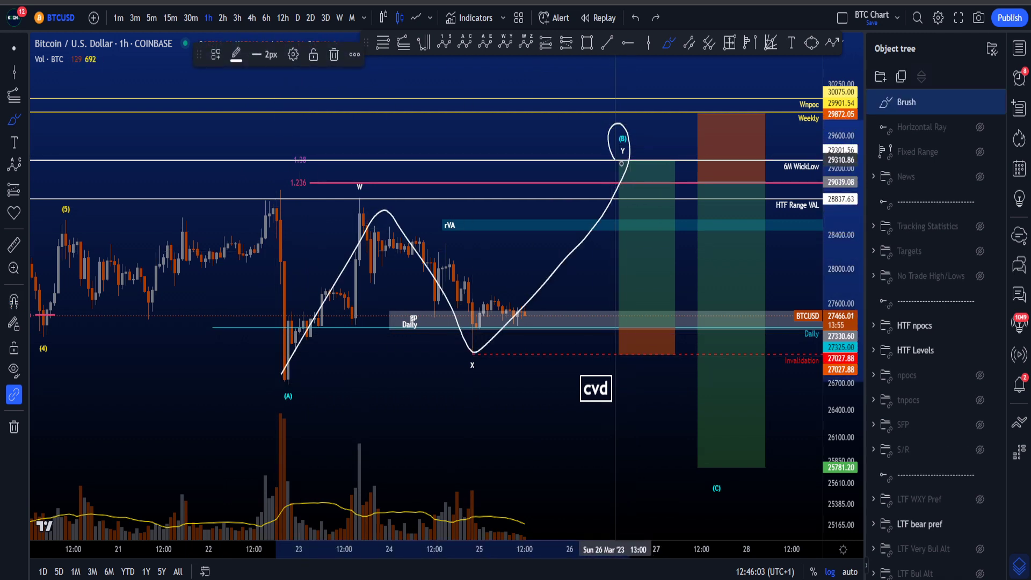
pyautogui.hotkey('ctrl', 'z')
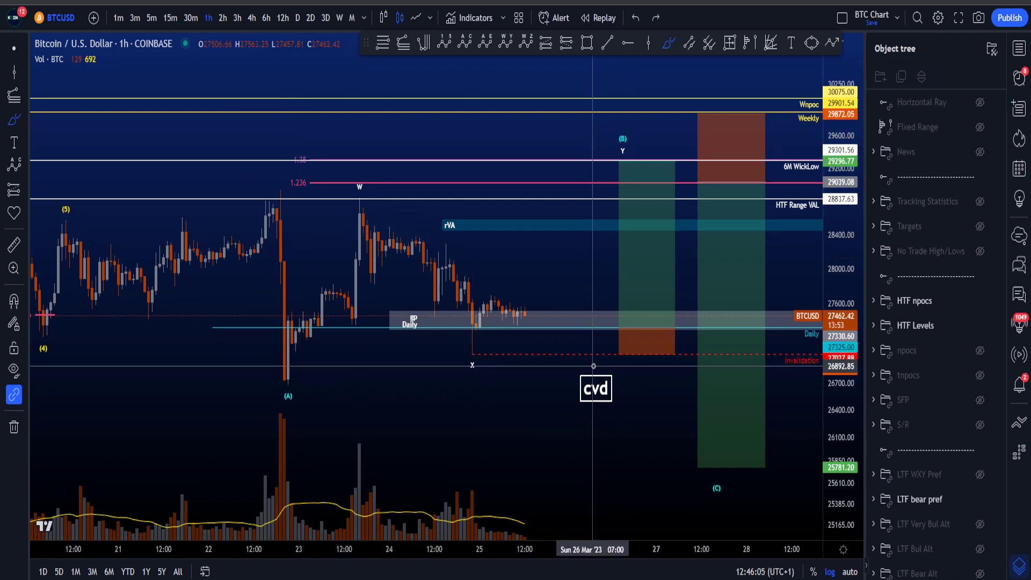
# Step: Circle the price action around the gray Daily zone and brush around the low above X, undoing the marks
pyautogui.moveTo(514, 347)
pyautogui.mouseDown()
pyautogui.moveTo(358, 350)
pyautogui.moveTo(562, 305)
pyautogui.mouseUp()
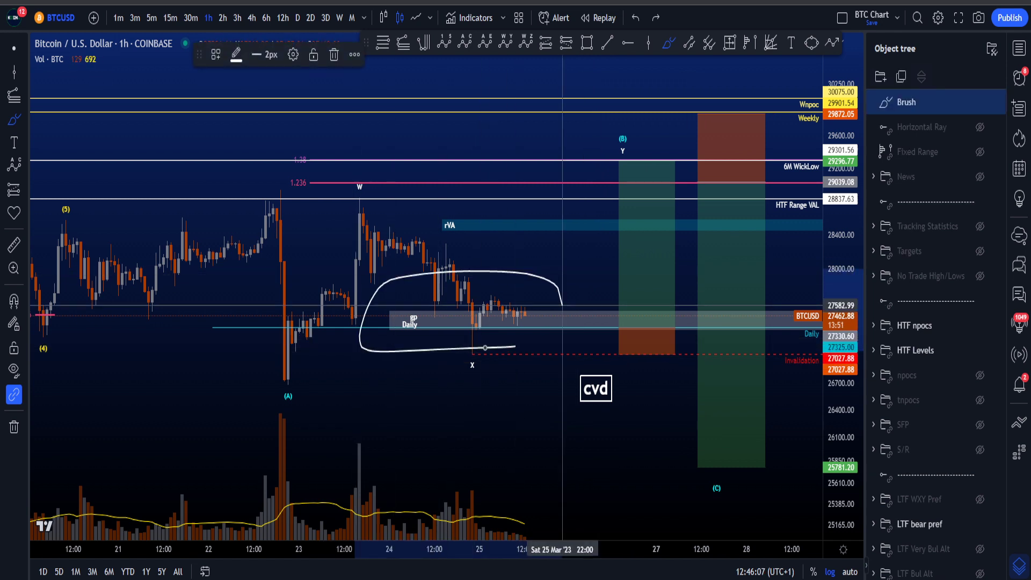
pyautogui.hotkey('ctrl', 'z')
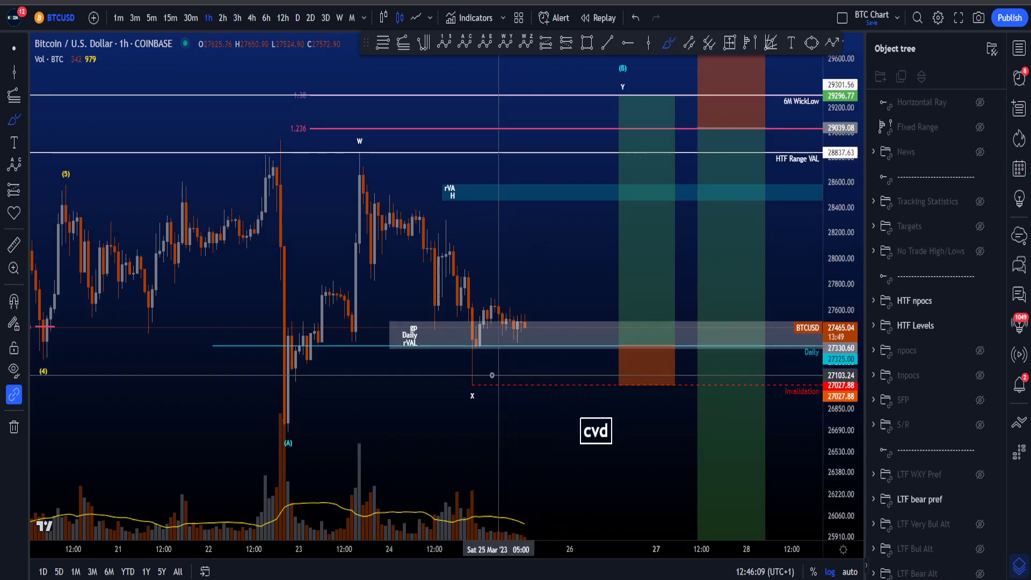
pyautogui.scroll(2, 492, 376)
pyautogui.moveTo(501, 352)
pyautogui.mouseDown()
pyautogui.moveTo(491, 321)
pyautogui.moveTo(466, 405)
pyautogui.mouseUp()
pyautogui.hotkey('ctrl', 'z')
pyautogui.hotkey('ctrl', 'z')
# Step: Underline the rVAL label in the gray zone and brush at the zone's lower edge by the X low, undoing both marks
pyautogui.moveTo(353, 347); pyautogui.dragTo(409, 344)
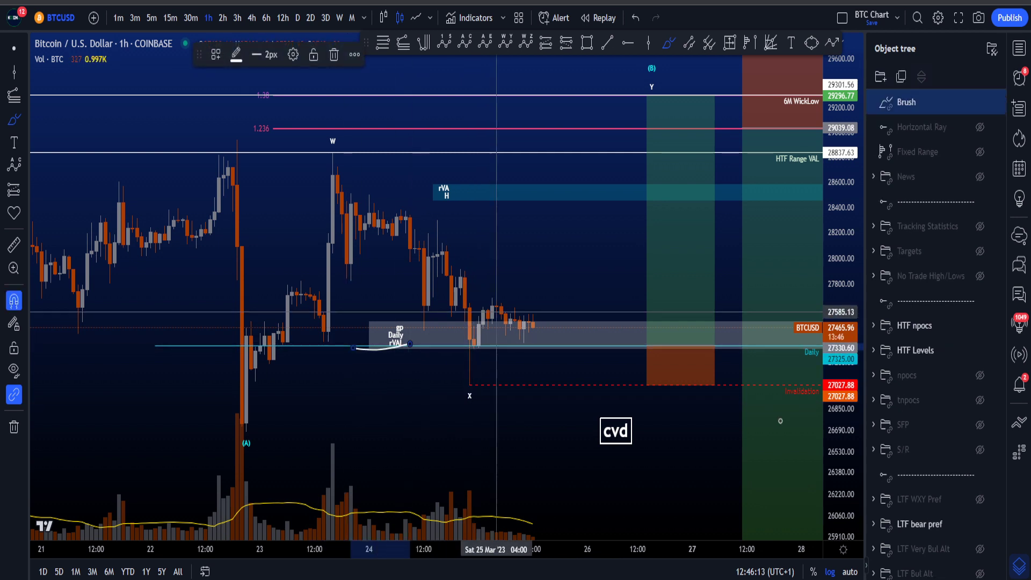
pyautogui.hotkey('ctrl', 'z')
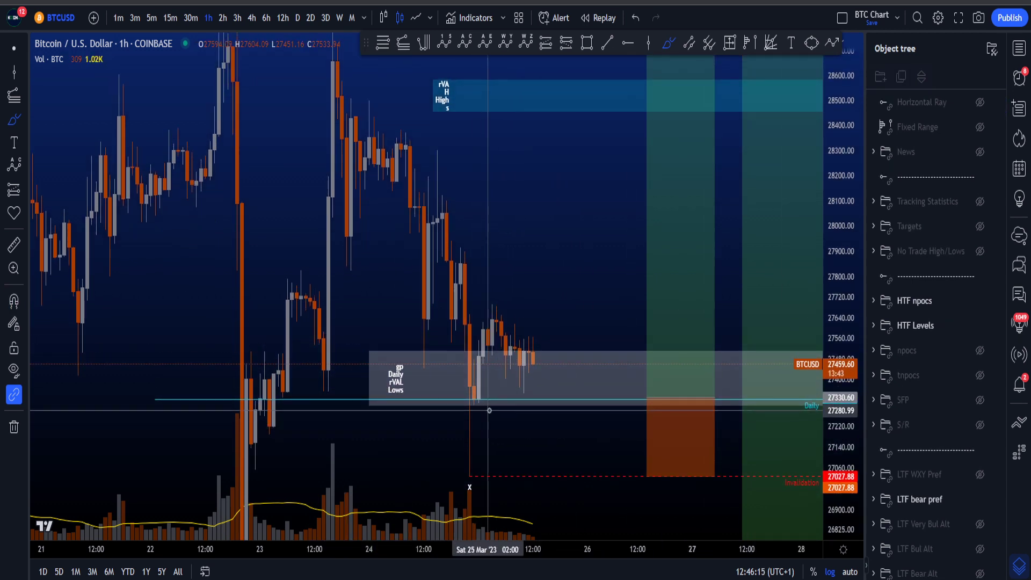
pyautogui.moveTo(489, 410); pyautogui.dragTo(486, 407)
pyautogui.hotkey('ctrl', 'z')
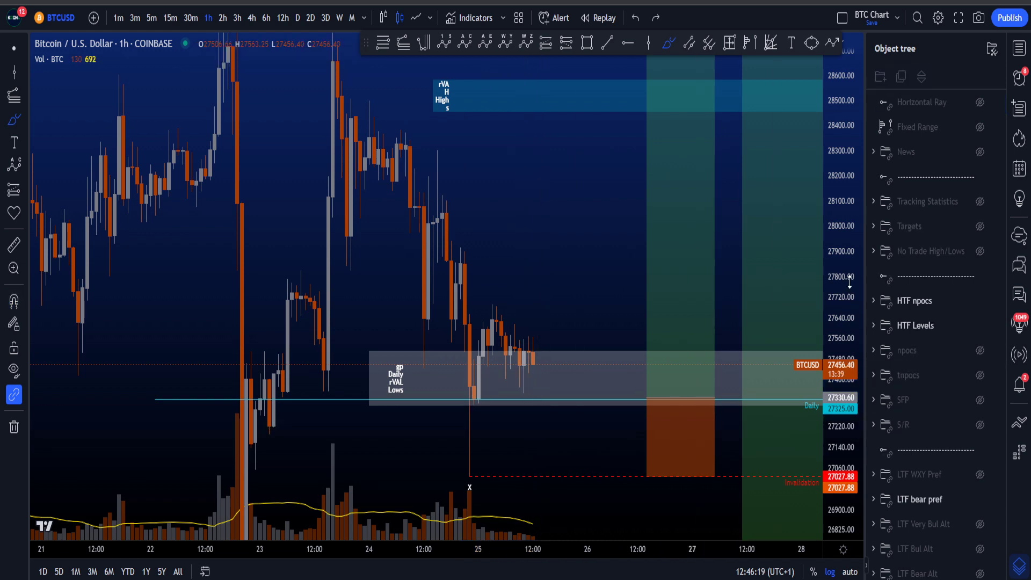
# Step: Brush a mark by the X low beneath the gray zone and switch to the BTC perp+ futures chart
pyautogui.moveTo(844, 236); pyautogui.dragTo(843, 475)
pyautogui.scroll(-3, 773, 432)
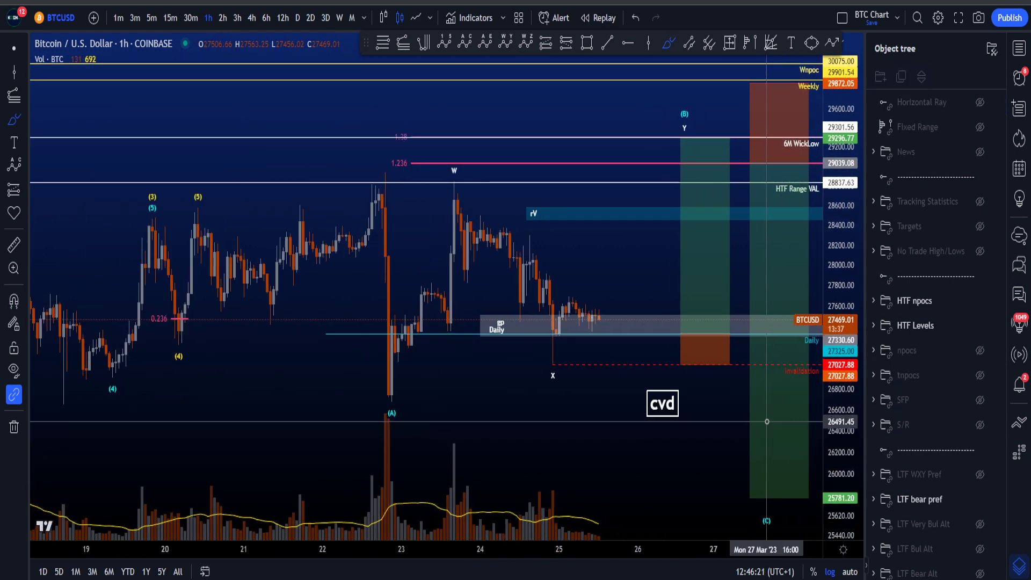
pyautogui.moveTo(552, 389); pyautogui.dragTo(501, 368)
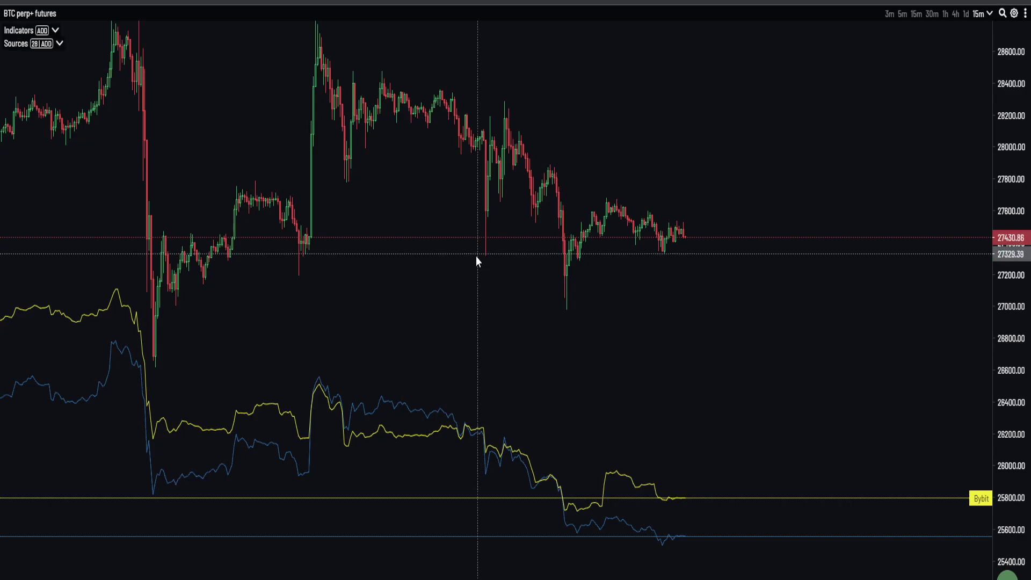
# Step: Examine the BTC perp+ futures price on the 15m chart against the yellow and blue CVD lines across the recent decline
pyautogui.moveTo(998, 207); pyautogui.dragTo(999, 236)
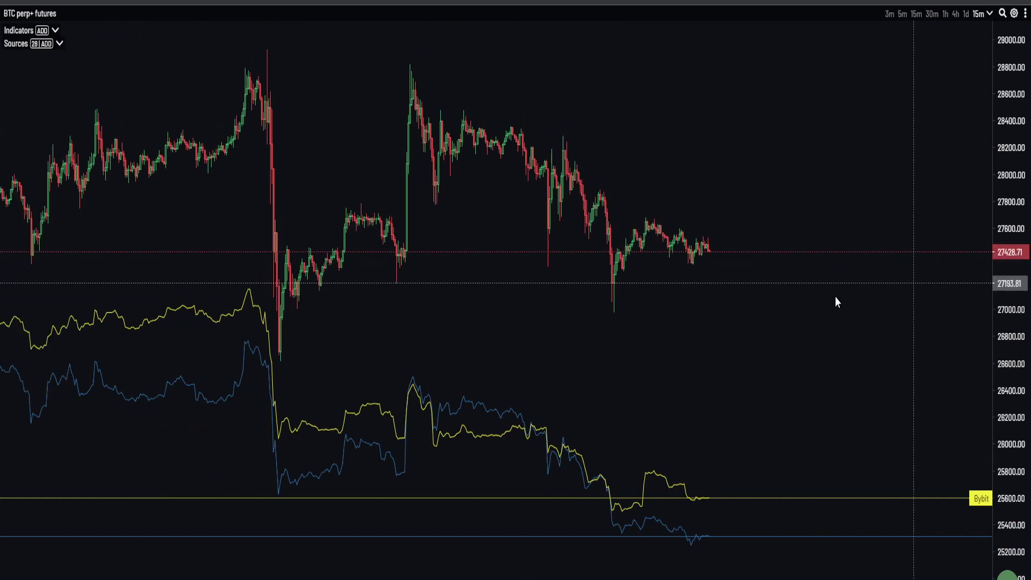
pyautogui.moveTo(835, 299); pyautogui.dragTo(797, 321)
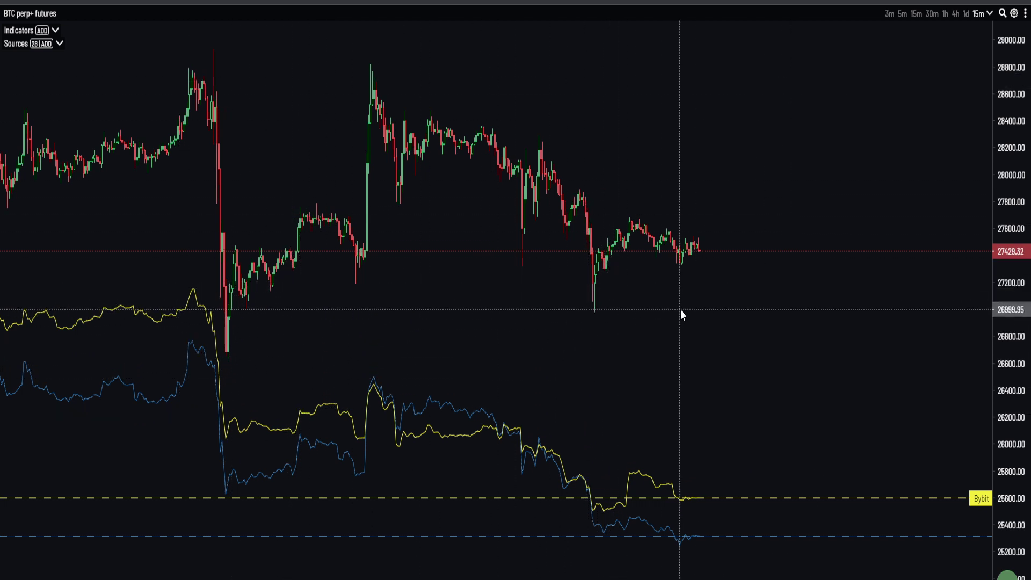
pyautogui.moveTo(713, 304); pyautogui.dragTo(687, 324)
pyautogui.scroll(5, 763, 185)
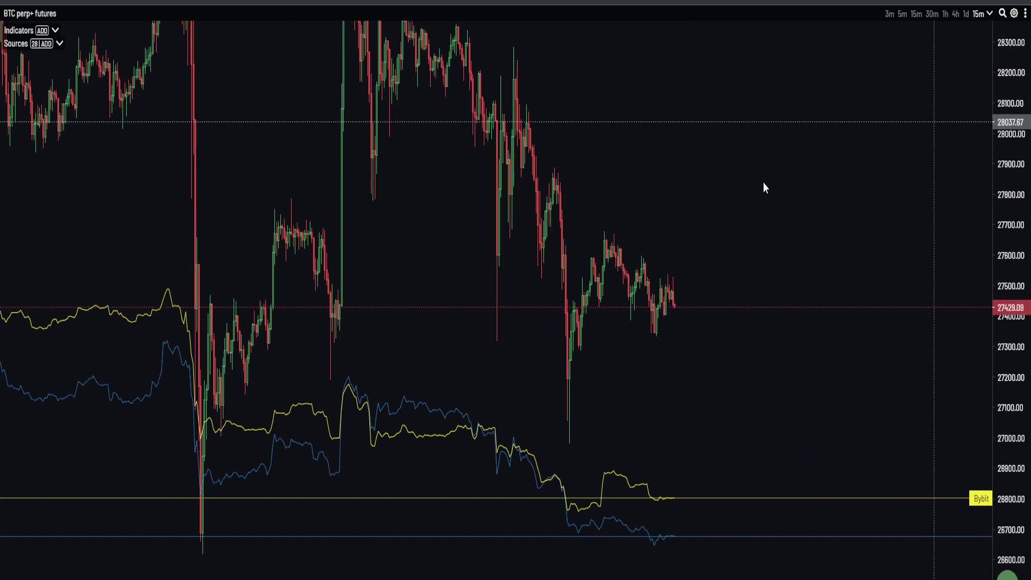
pyautogui.moveTo(795, 243); pyautogui.dragTo(648, 231)
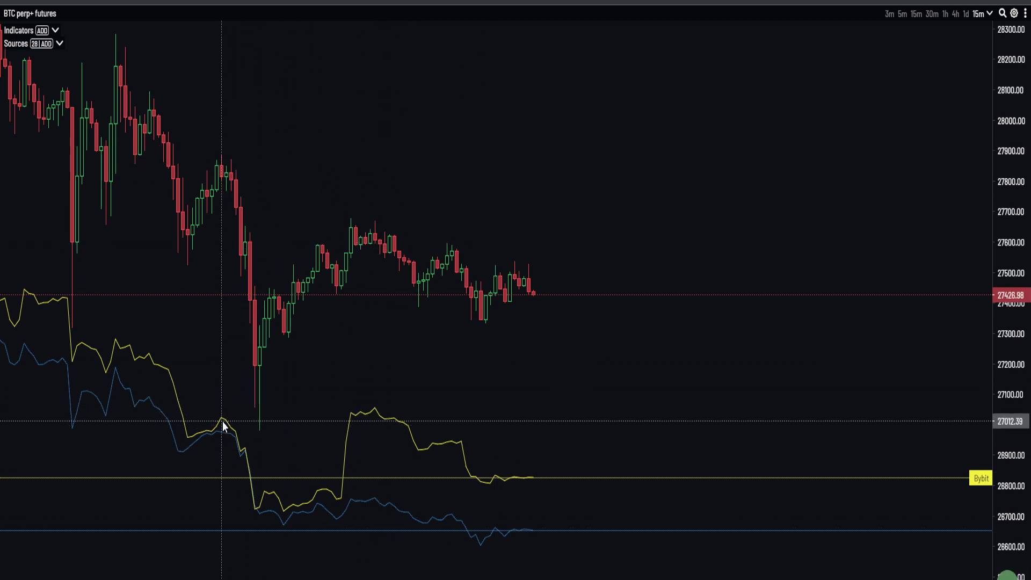
pyautogui.scroll(-3, 683, 352)
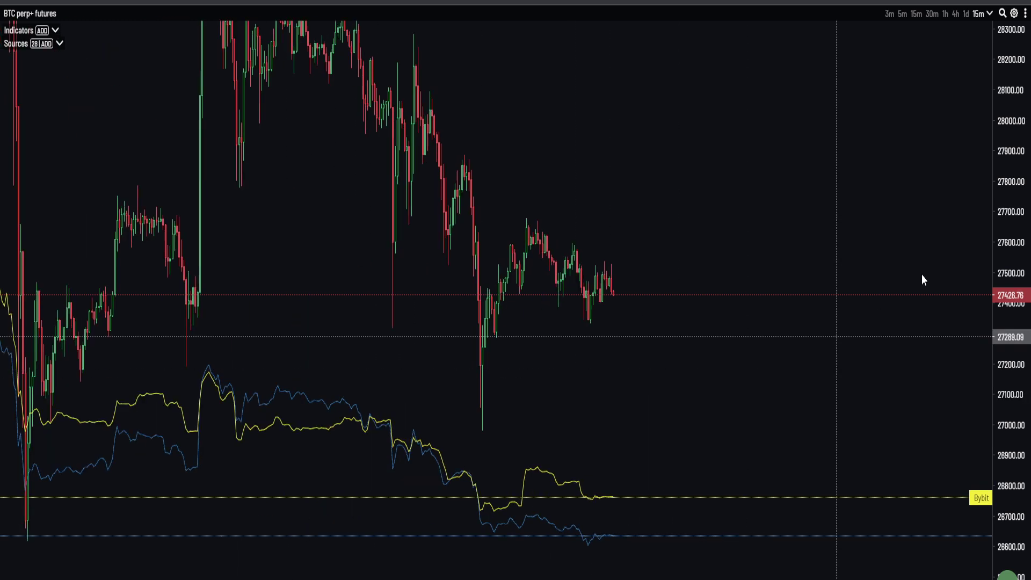
pyautogui.scroll(3, 729, 373)
pyautogui.scroll(-3, 707, 357)
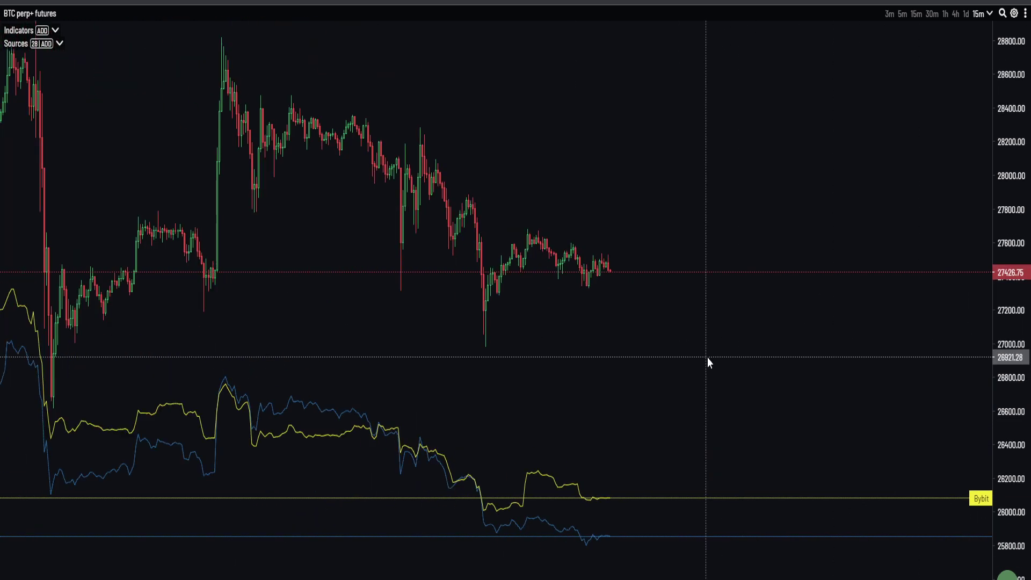
pyautogui.scroll(2, 685, 343)
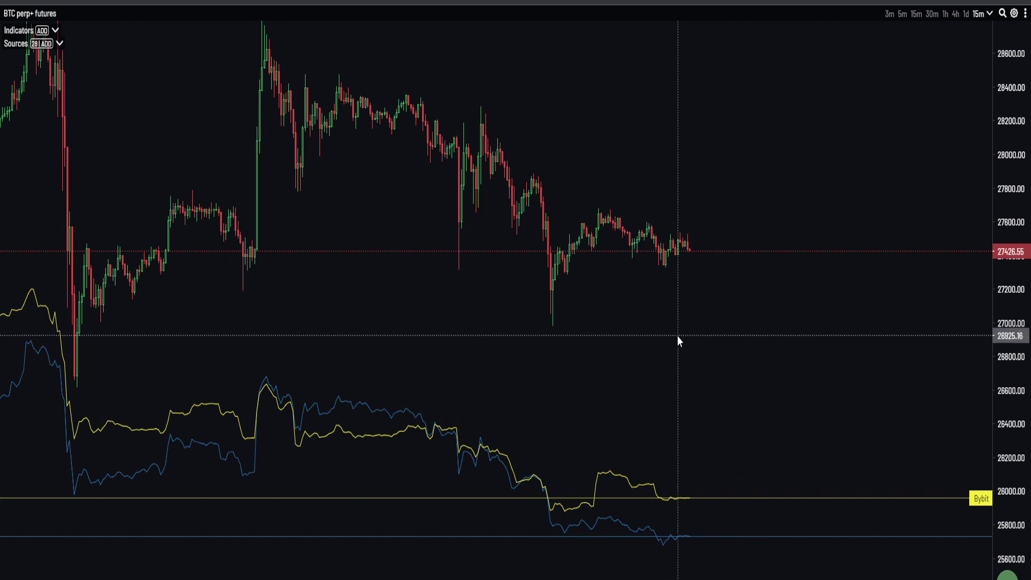
pyautogui.moveTo(677, 336); pyautogui.dragTo(694, 314)
pyautogui.moveTo(994, 260); pyautogui.dragTo(996, 297)
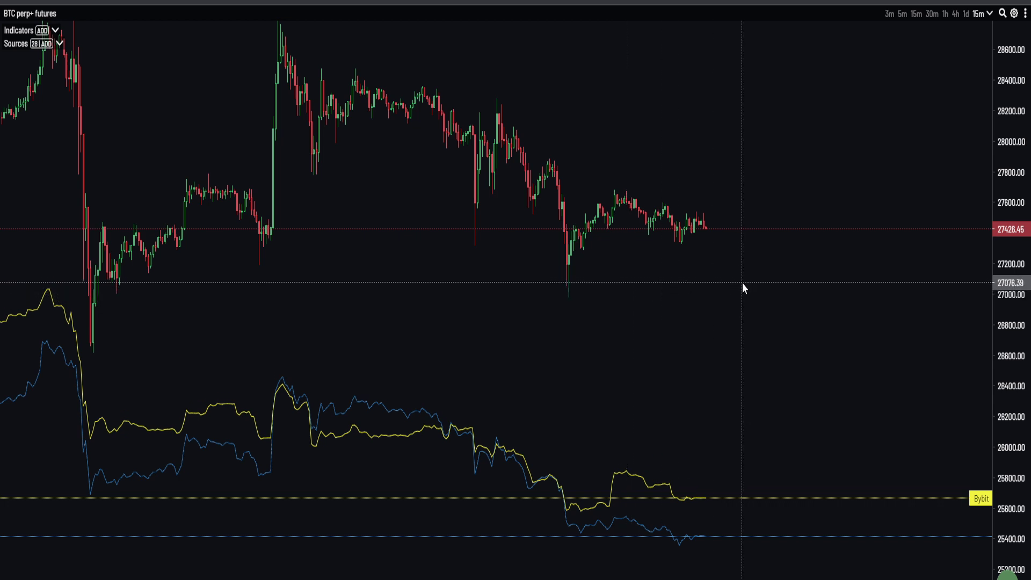
pyautogui.moveTo(741, 288); pyautogui.dragTo(730, 295)
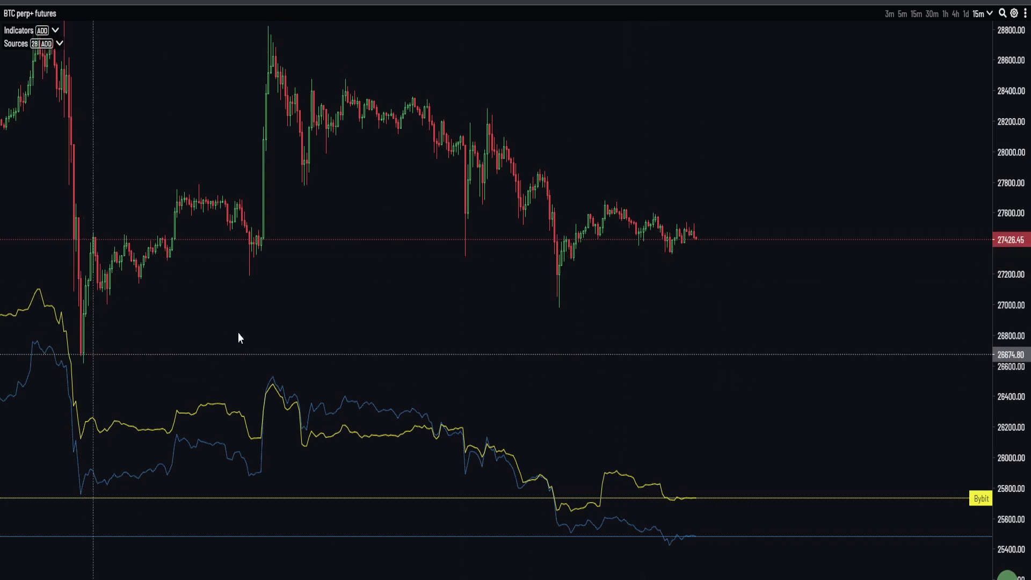
# Step: Compare the most recent price highs and lows with the Bybit and blue CVD lines beneath them
pyautogui.scroll(5, 741, 354)
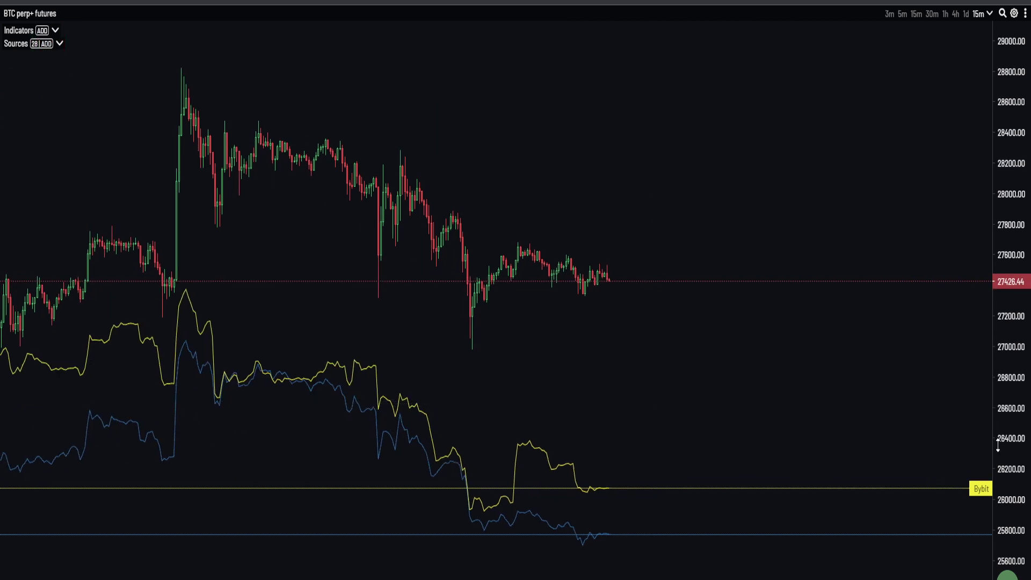
pyautogui.moveTo(573, 342); pyautogui.dragTo(557, 316)
pyautogui.scroll(3, 557, 316)
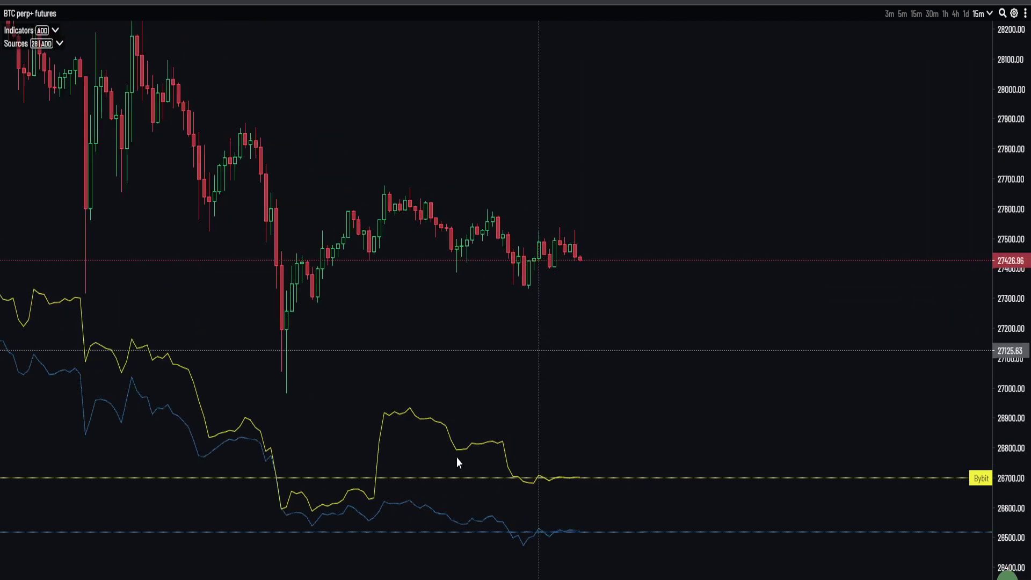
pyautogui.moveTo(622, 386); pyautogui.dragTo(562, 383)
pyautogui.scroll(2, 562, 382)
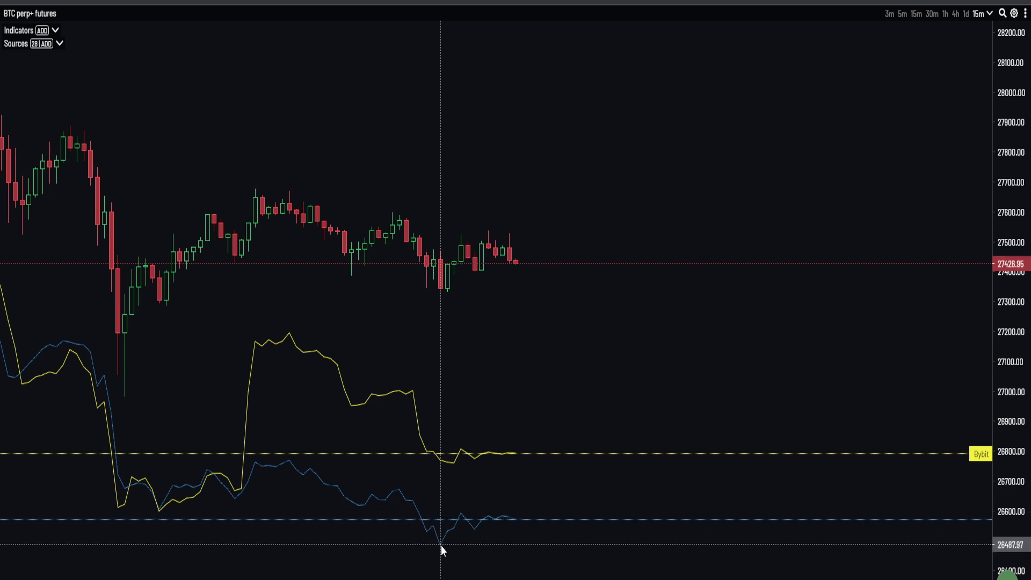
pyautogui.moveTo(580, 332); pyautogui.dragTo(635, 353)
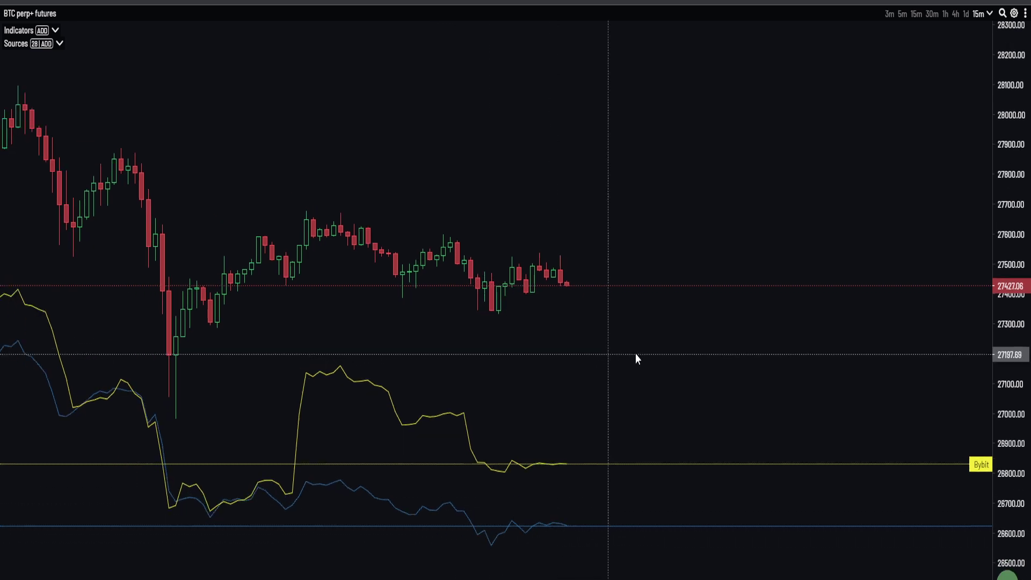
pyautogui.scroll(-3, 644, 356)
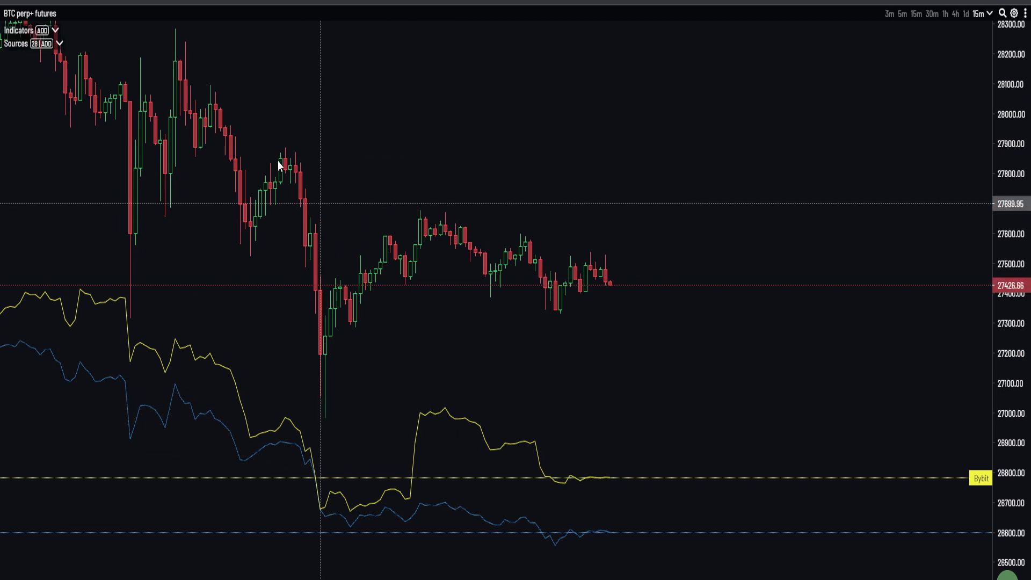
pyautogui.scroll(-2, 433, 343)
pyautogui.scroll(2, 414, 328)
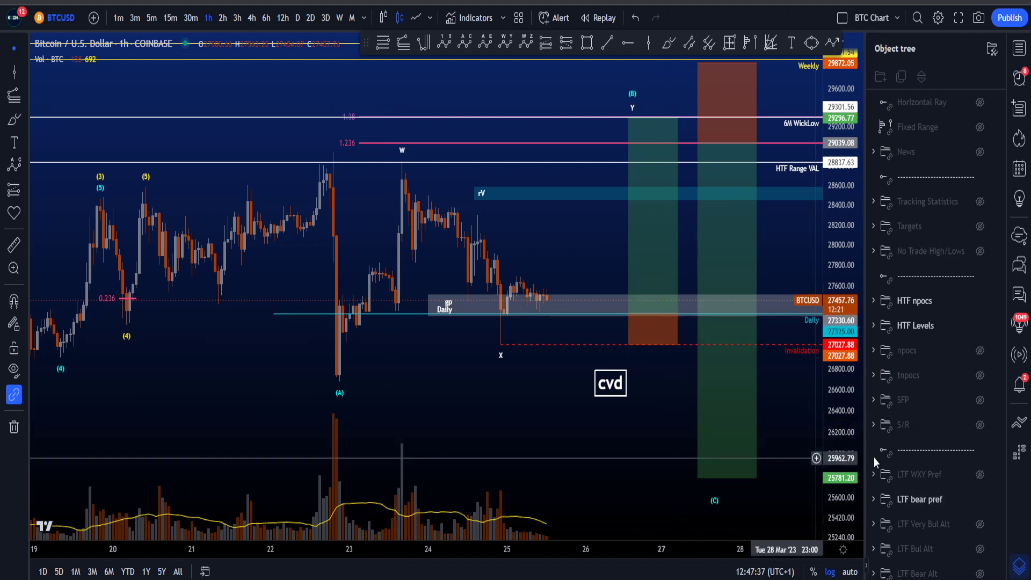
# Step: Return to the BTCUSD chart and circle the X low at the Invalidation line with the brush, undoing the mark
pyautogui.moveTo(836, 451); pyautogui.dragTo(836, 424)
pyautogui.click(653, 329)
pyautogui.scroll(2, 656, 333)
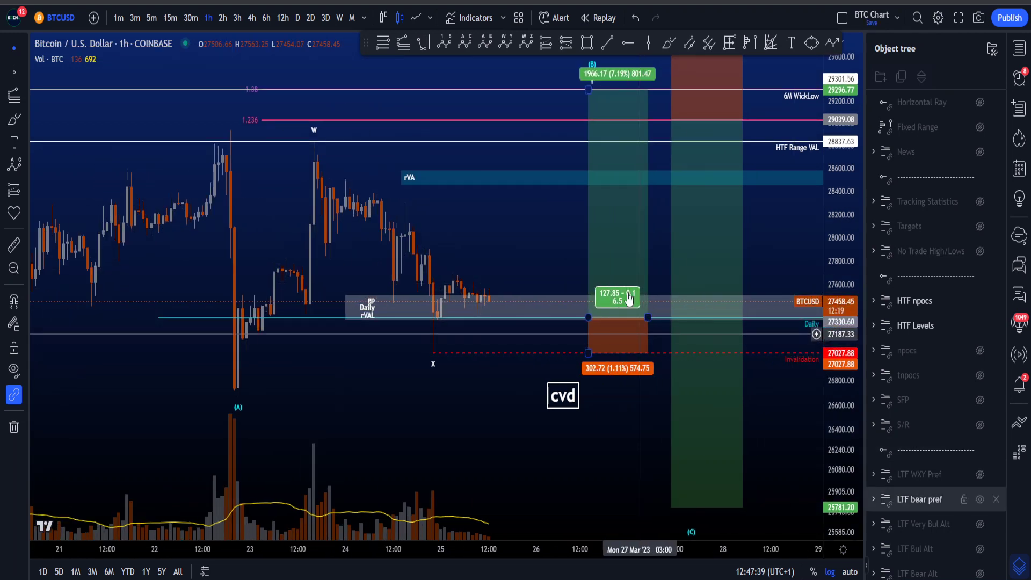
pyautogui.press('Escape')
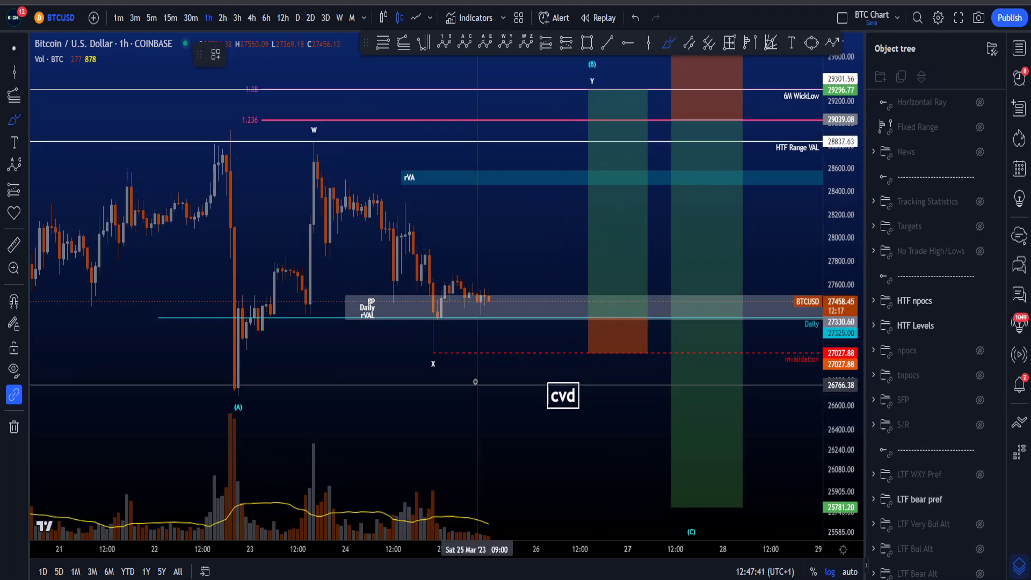
pyautogui.moveTo(433, 341)
pyautogui.mouseDown()
pyautogui.moveTo(417, 350)
pyautogui.moveTo(437, 340)
pyautogui.mouseUp()
pyautogui.click(334, 55)
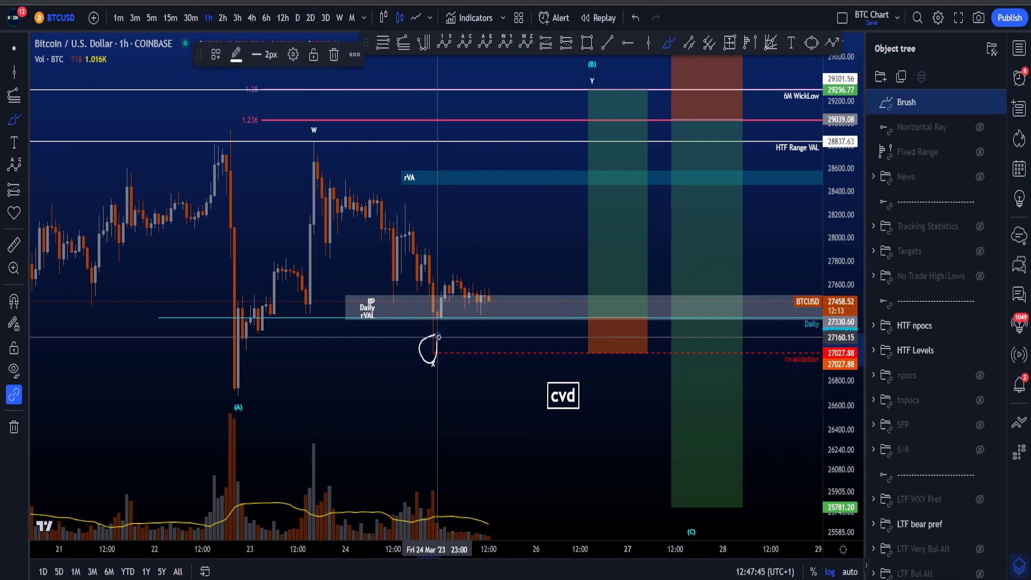
pyautogui.hotkey('ctrl', 'z')
# Step: Brush a downward stroke and a dip-and-rebound path from the Invalidation line into the gray zone, undoing both
pyautogui.moveTo(505, 339); pyautogui.dragTo(517, 385)
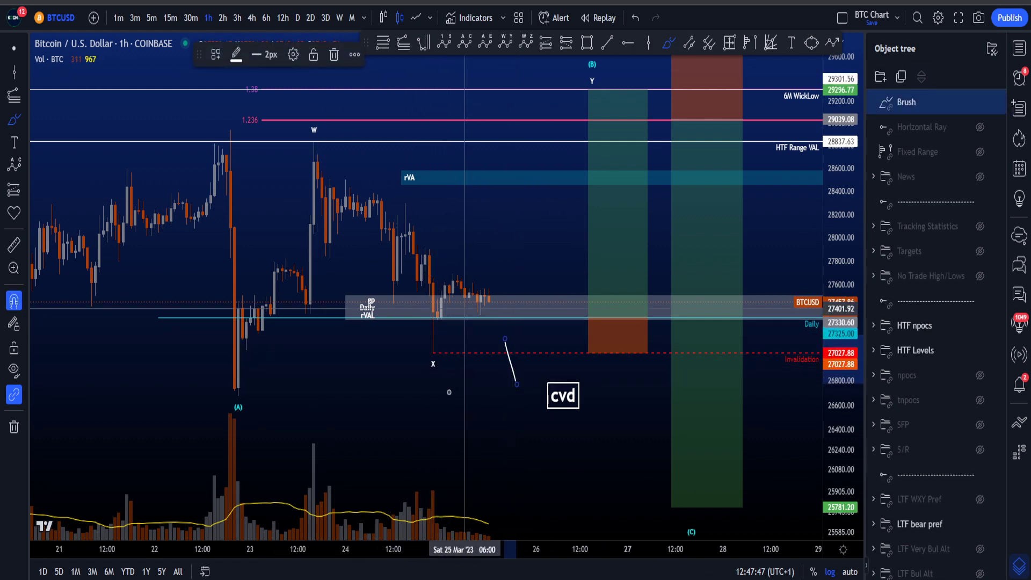
pyautogui.hotkey('ctrl', 'z')
pyautogui.moveTo(495, 339); pyautogui.dragTo(526, 299)
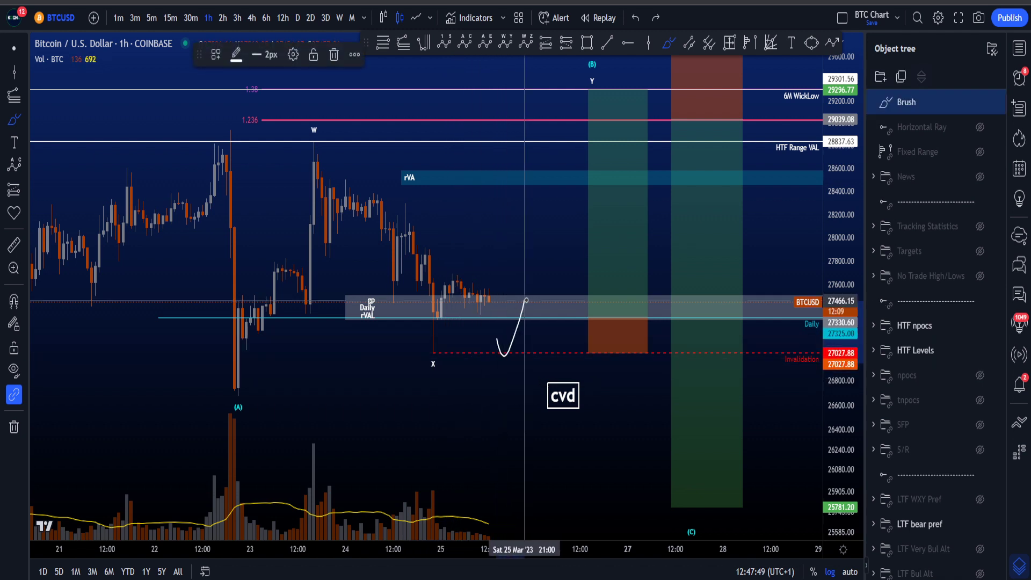
pyautogui.hotkey('ctrl', 'z')
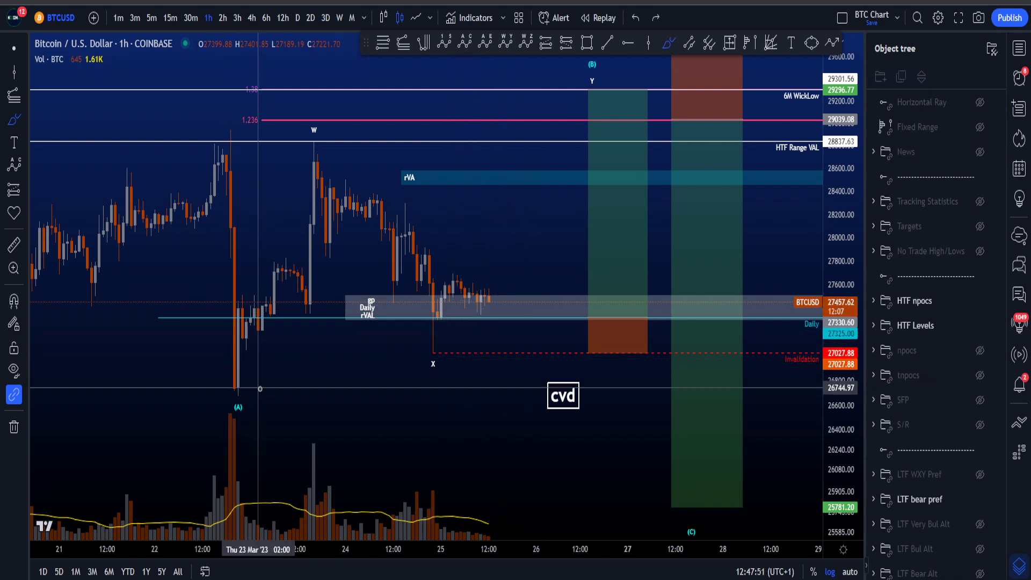
# Step: Brush marks below the Invalidation line, beside the (A) low and at the X low, undoing each one
pyautogui.moveTo(469, 357); pyautogui.dragTo(488, 401)
pyautogui.hotkey('ctrl', 'z')
pyautogui.moveTo(259, 392); pyautogui.dragTo(295, 395)
pyautogui.hotkey('ctrl', 'z')
pyautogui.moveTo(427, 344); pyautogui.dragTo(424, 354)
pyautogui.hotkey('ctrl', 'z')
pyautogui.scroll(-3, 625, 349)
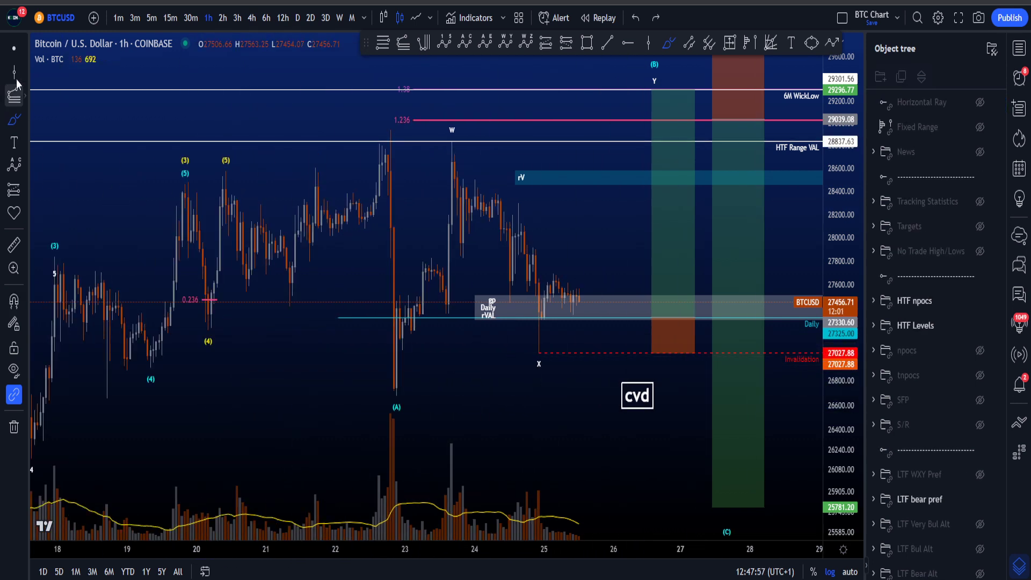
# Step: Circle the Y and (B) target above the 1.38 level with the brush, undoing the circle
pyautogui.click(14, 48)
pyautogui.moveTo(544, 413); pyautogui.dragTo(516, 426)
pyautogui.moveTo(830, 282); pyautogui.dragTo(829, 332)
pyautogui.scroll(2, 740, 357)
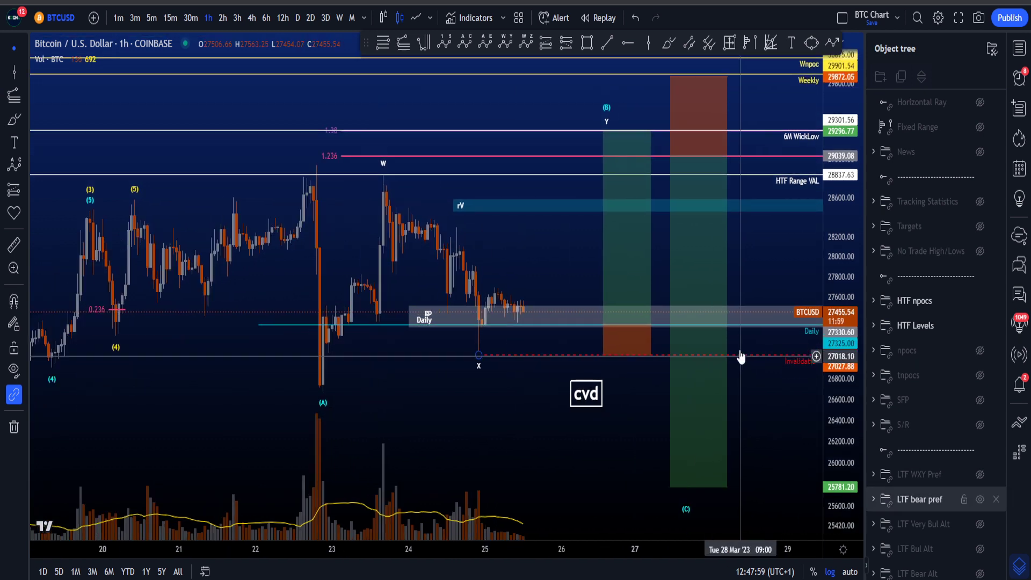
pyautogui.click(669, 43)
pyautogui.moveTo(600, 100)
pyautogui.mouseDown()
pyautogui.moveTo(561, 132)
pyautogui.moveTo(600, 102)
pyautogui.mouseUp()
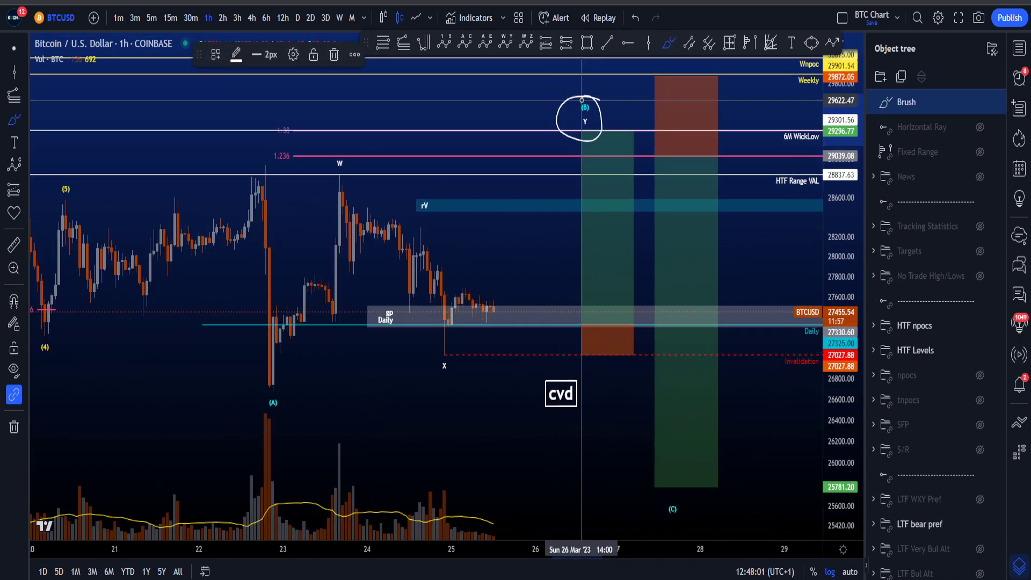
pyautogui.hotkey('ctrl', 'z')
# Step: Brush the 1.236 entry of the short position and a downward move through its profit area, undoing the marks
pyautogui.moveTo(675, 157)
pyautogui.mouseDown()
pyautogui.moveTo(654, 156)
pyautogui.moveTo(679, 147)
pyautogui.mouseUp()
pyautogui.hotkey('ctrl', 'z')
pyautogui.hotkey('ctrl', 'z')
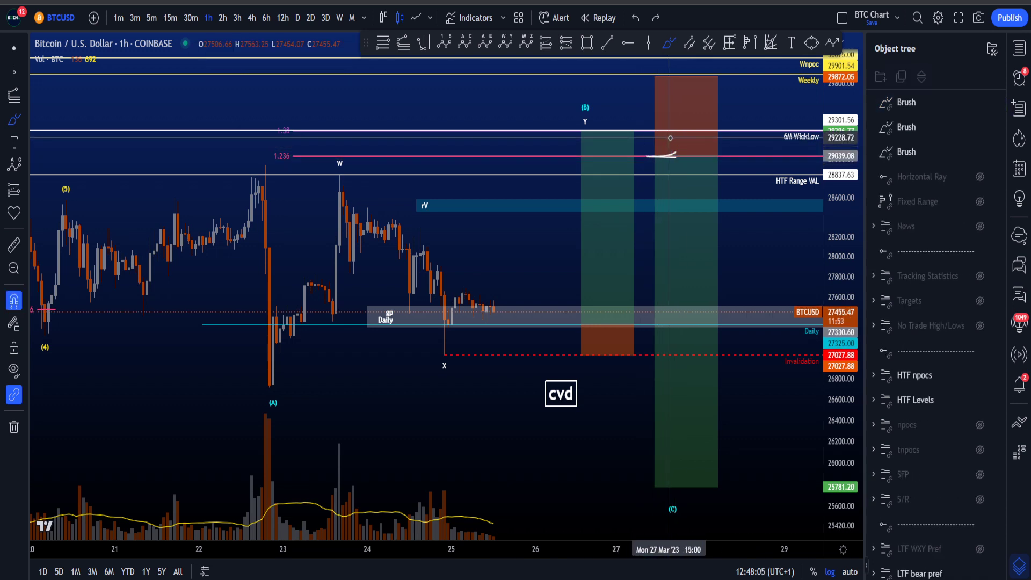
pyautogui.hotkey('ctrl', 'z')
pyautogui.moveTo(653, 114); pyautogui.dragTo(711, 349)
pyautogui.moveTo(720, 260)
pyautogui.mouseDown()
pyautogui.moveTo(717, 380)
pyautogui.moveTo(702, 350)
pyautogui.mouseUp()
pyautogui.hotkey('ctrl', 'z')
pyautogui.hotkey('ctrl', 'z')
pyautogui.moveTo(840, 318); pyautogui.dragTo(836, 382)
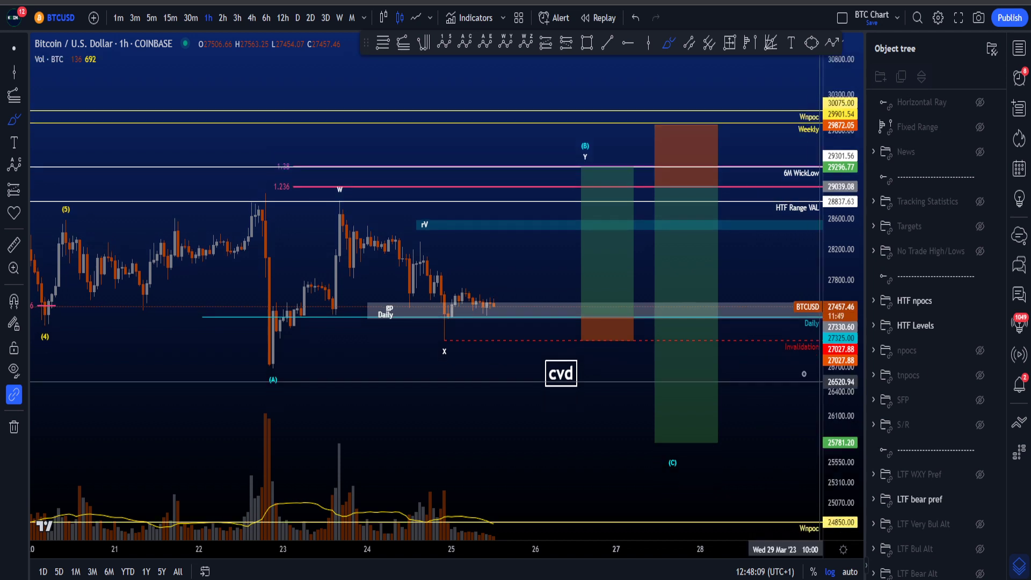
# Step: Hide the LTF bear pref drawings and show the LTF WXY Pref count with its SFP TRADE setup
pyautogui.scroll(-1, 803, 377)
pyautogui.click(980, 498)
pyautogui.click(979, 474)
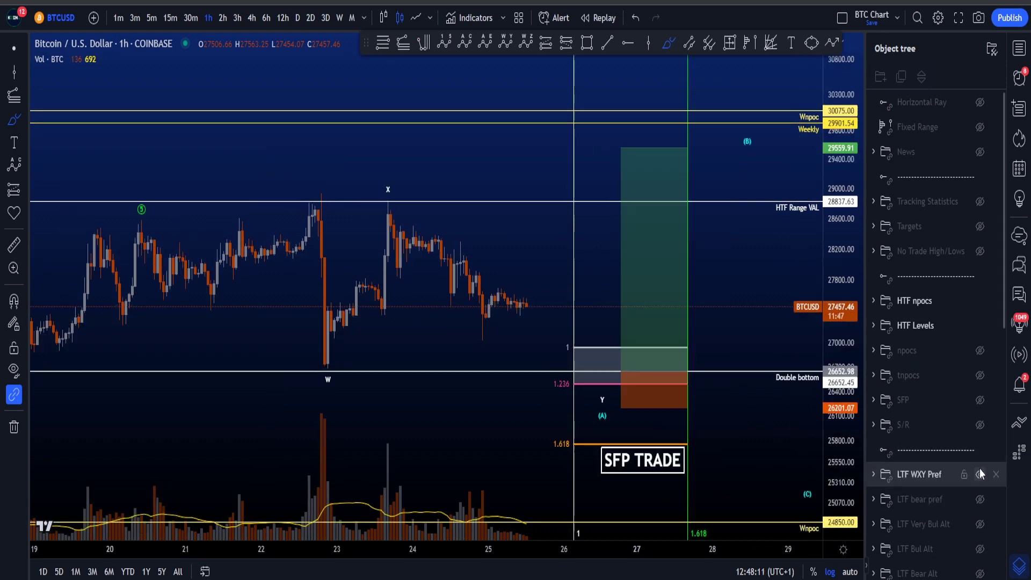
pyautogui.click(14, 49)
pyautogui.moveTo(525, 262); pyautogui.dragTo(506, 225)
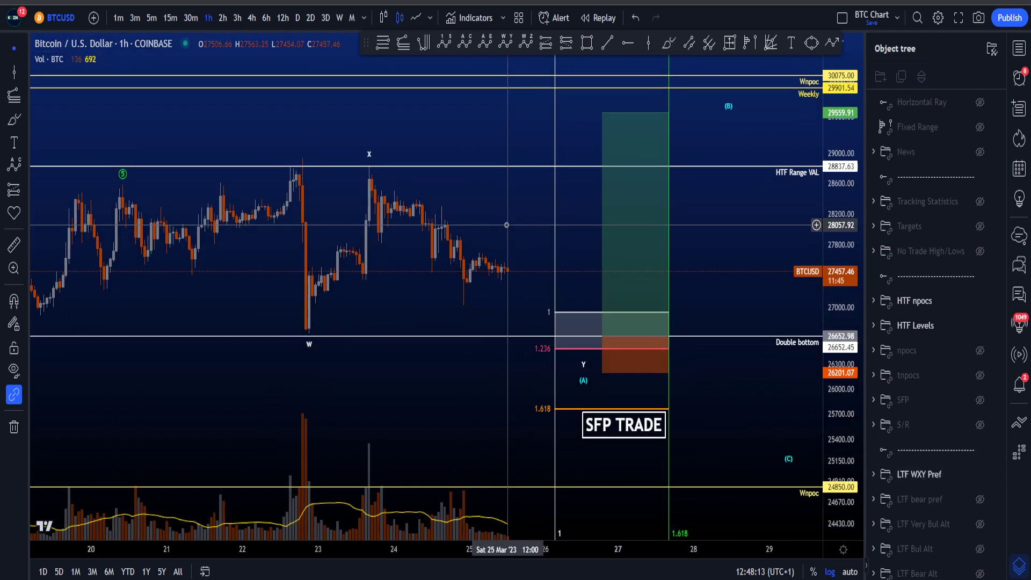
pyautogui.moveTo(839, 206); pyautogui.dragTo(836, 256)
pyautogui.scroll(-2, 735, 255)
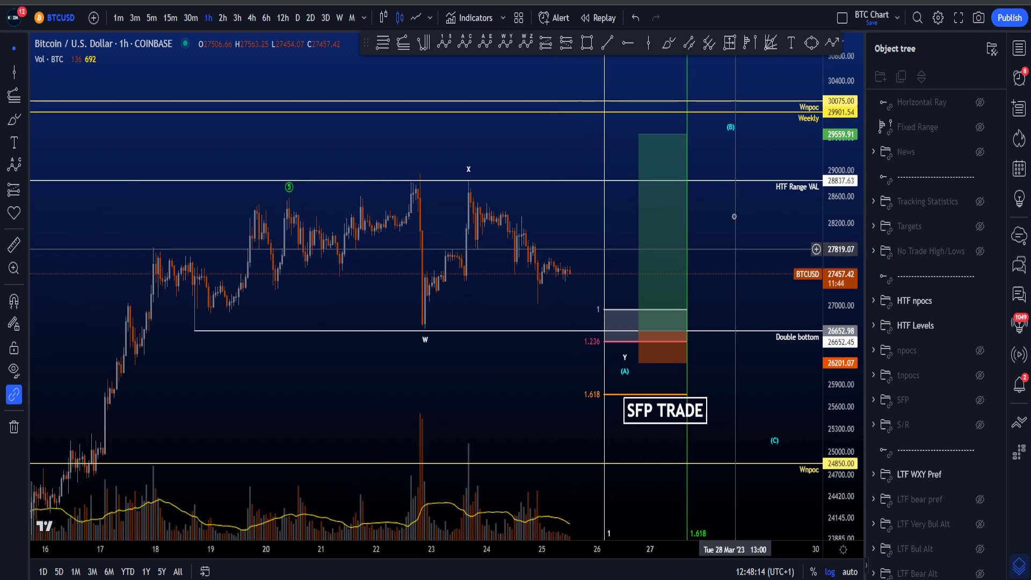
# Step: Brush the decline from the green 5 to W and a path from the 5 towards (C), undoing both
pyautogui.click(670, 48)
pyautogui.scroll(1, 414, 265)
pyautogui.moveTo(251, 173)
pyautogui.mouseDown()
pyautogui.moveTo(245, 198)
pyautogui.moveTo(378, 326)
pyautogui.mouseUp()
pyautogui.hotkey('ctrl', 'z')
pyautogui.hotkey('ctrl', 'z')
pyautogui.moveTo(244, 199)
pyautogui.mouseDown()
pyautogui.moveTo(384, 339)
pyautogui.moveTo(605, 138)
pyautogui.moveTo(759, 471)
pyautogui.mouseUp()
pyautogui.hotkey('ctrl', 'z')
# Step: Mark the W low and trace the price swings from the green 5 through W to X, undoing the marks
pyautogui.moveTo(400, 310)
pyautogui.mouseDown()
pyautogui.moveTo(389, 351)
pyautogui.moveTo(384, 329)
pyautogui.mouseUp()
pyautogui.hotkey('ctrl', 'z')
pyautogui.hotkey('ctrl', 'y')
pyautogui.hotkey('ctrl', 'z')
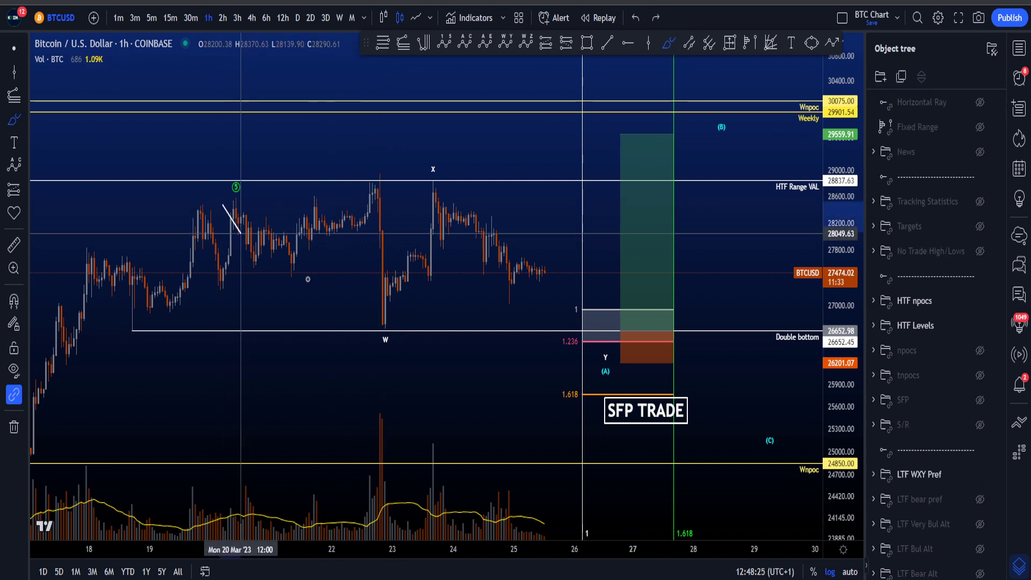
pyautogui.moveTo(223, 204); pyautogui.dragTo(391, 349)
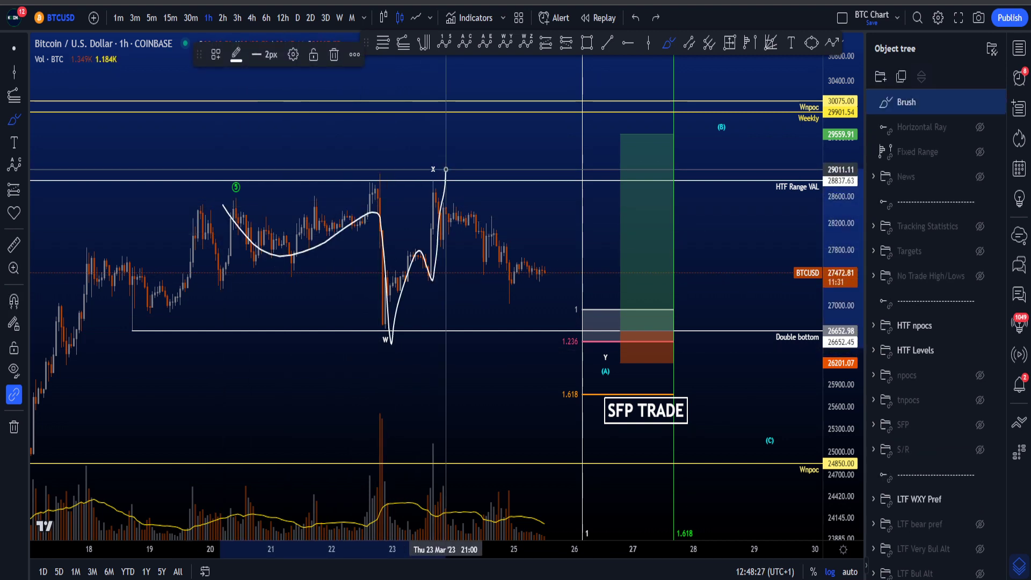
pyautogui.moveTo(445, 169); pyautogui.dragTo(454, 178)
pyautogui.hotkey('ctrl', 'z')
# Step: Brush along the price after the green 5, loop around X from the W low and mark W, undoing all marks
pyautogui.moveTo(225, 184)
pyautogui.mouseDown()
pyautogui.moveTo(340, 356)
pyautogui.moveTo(306, 231)
pyautogui.mouseUp()
pyautogui.hotkey('ctrl', 'z')
pyautogui.moveTo(397, 334)
pyautogui.mouseDown()
pyautogui.moveTo(445, 202)
pyautogui.moveTo(406, 221)
pyautogui.mouseUp()
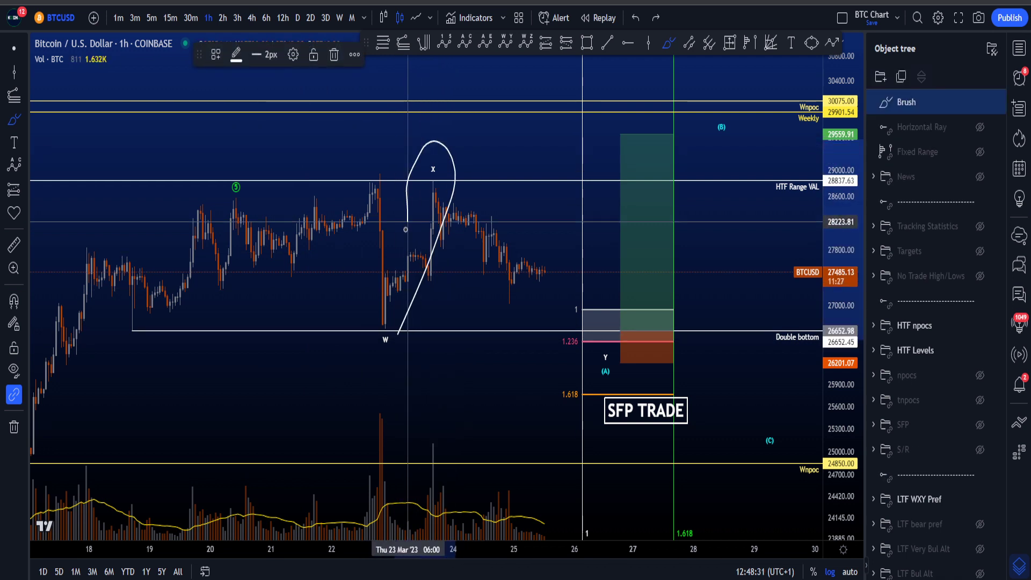
pyautogui.hotkey('ctrl', 'z')
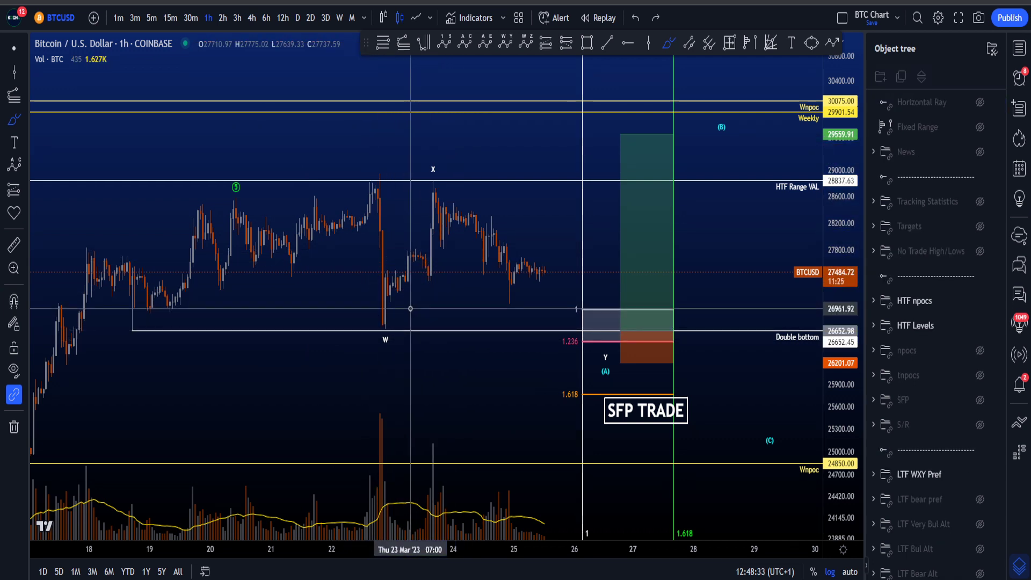
pyautogui.moveTo(392, 321)
pyautogui.mouseDown()
pyautogui.moveTo(438, 150)
pyautogui.moveTo(387, 324)
pyautogui.moveTo(437, 269)
pyautogui.moveTo(384, 310)
pyautogui.moveTo(396, 300)
pyautogui.moveTo(385, 320)
pyautogui.mouseUp()
pyautogui.hotkey('ctrl', 'z')
pyautogui.hotkey('ctrl', 'z')
pyautogui.hotkey('ctrl', 'z')
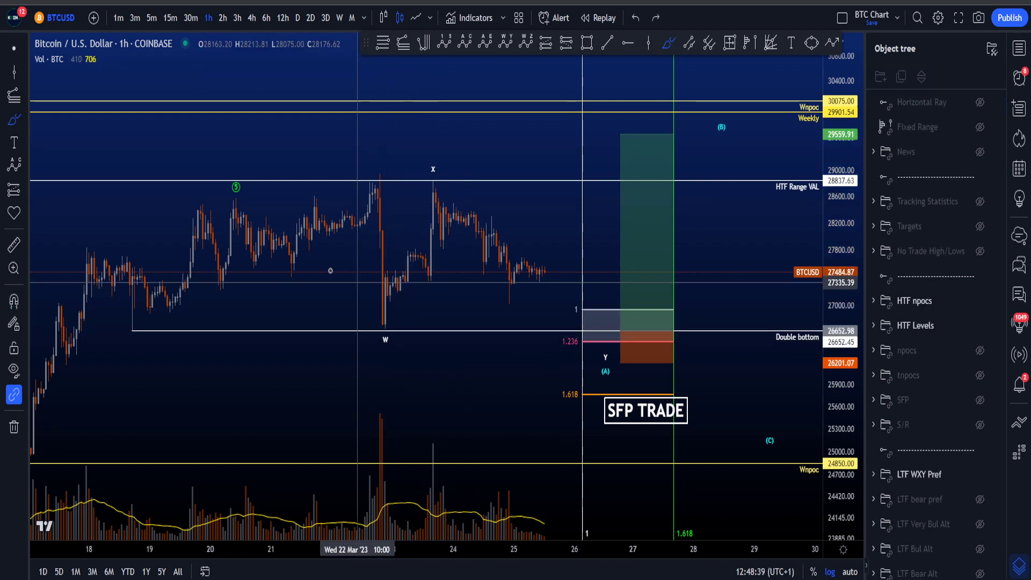
# Step: Brush the swing from the green 5 through W to X and several declining lines from X toward Y, removing all marks
pyautogui.moveTo(253, 210); pyautogui.dragTo(395, 324)
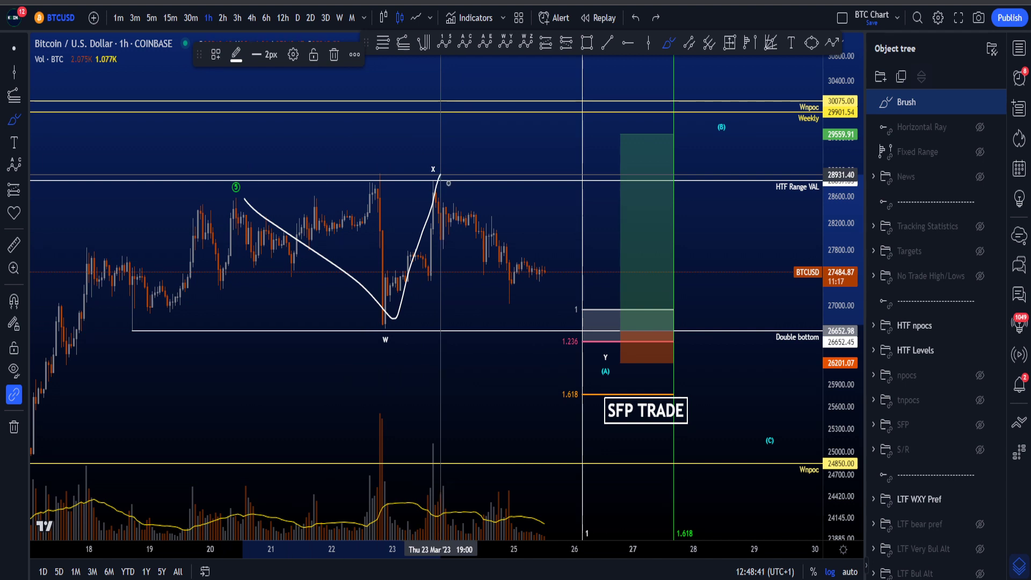
pyautogui.press('Delete')
pyautogui.moveTo(439, 178)
pyautogui.mouseDown()
pyautogui.moveTo(570, 248)
pyautogui.moveTo(623, 291)
pyautogui.mouseUp()
pyautogui.moveTo(430, 224); pyautogui.dragTo(582, 344)
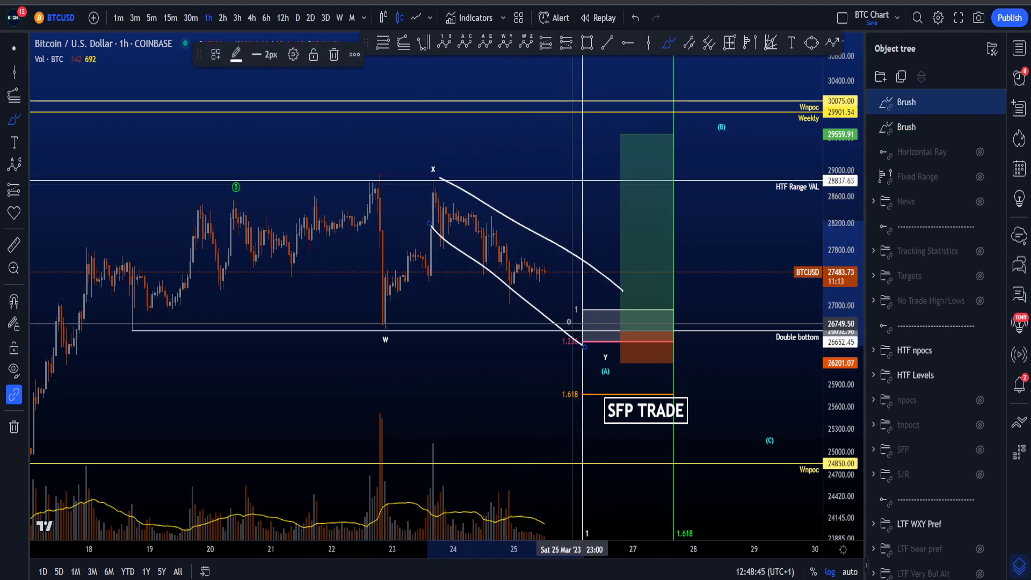
pyautogui.moveTo(431, 175)
pyautogui.mouseDown()
pyautogui.moveTo(463, 264)
pyautogui.moveTo(494, 226)
pyautogui.moveTo(537, 307)
pyautogui.moveTo(610, 343)
pyautogui.mouseUp()
pyautogui.hotkey('ctrl', 'z')
pyautogui.hotkey('ctrl', 'z')
pyautogui.hotkey('ctrl', 'z')
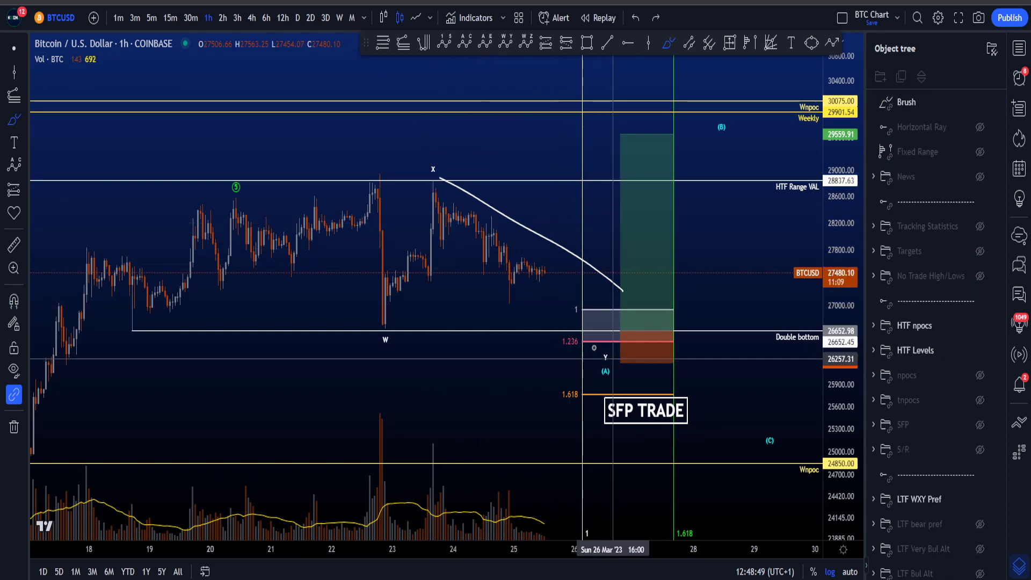
# Step: Brush a down-up-down path from X toward Y and a loop around the 1 to 1.236 target box, undoing both
pyautogui.moveTo(430, 181)
pyautogui.mouseDown()
pyautogui.moveTo(479, 260)
pyautogui.moveTo(542, 236)
pyautogui.moveTo(589, 258)
pyautogui.moveTo(610, 321)
pyautogui.mouseUp()
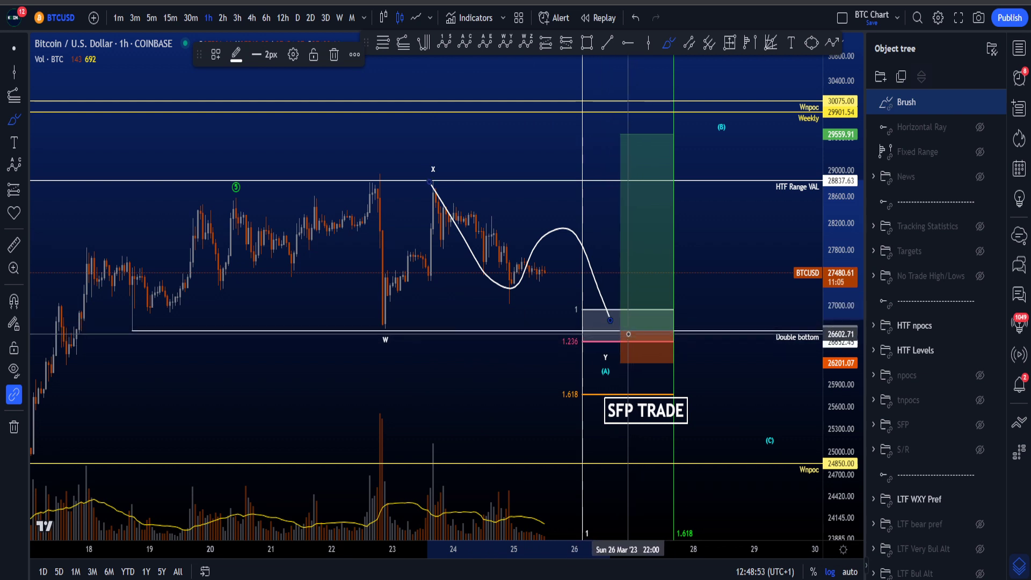
pyautogui.hotkey('ctrl', 'z')
pyautogui.moveTo(678, 343)
pyautogui.mouseDown()
pyautogui.moveTo(598, 349)
pyautogui.moveTo(592, 294)
pyautogui.mouseUp()
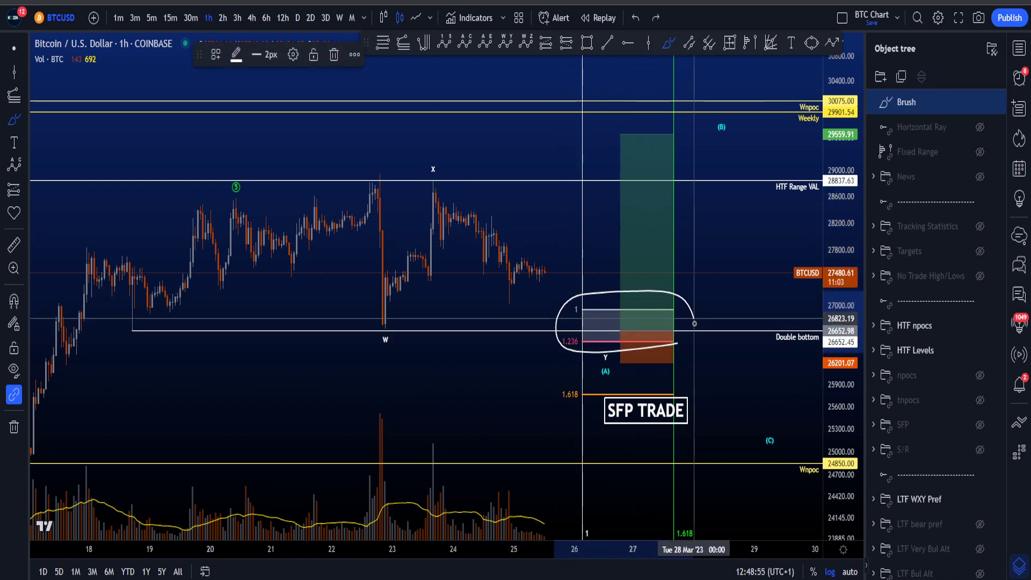
pyautogui.hotkey('ctrl', 'z')
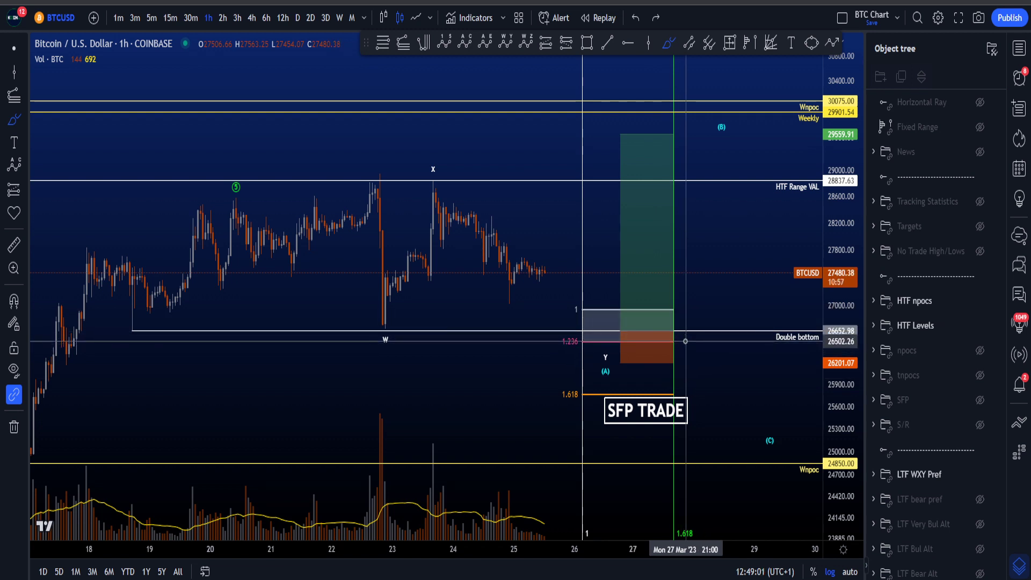
# Step: Circle the lows along the Double bottom line from its start to W with the brush, undoing the mark
pyautogui.moveTo(834, 458); pyautogui.dragTo(835, 422)
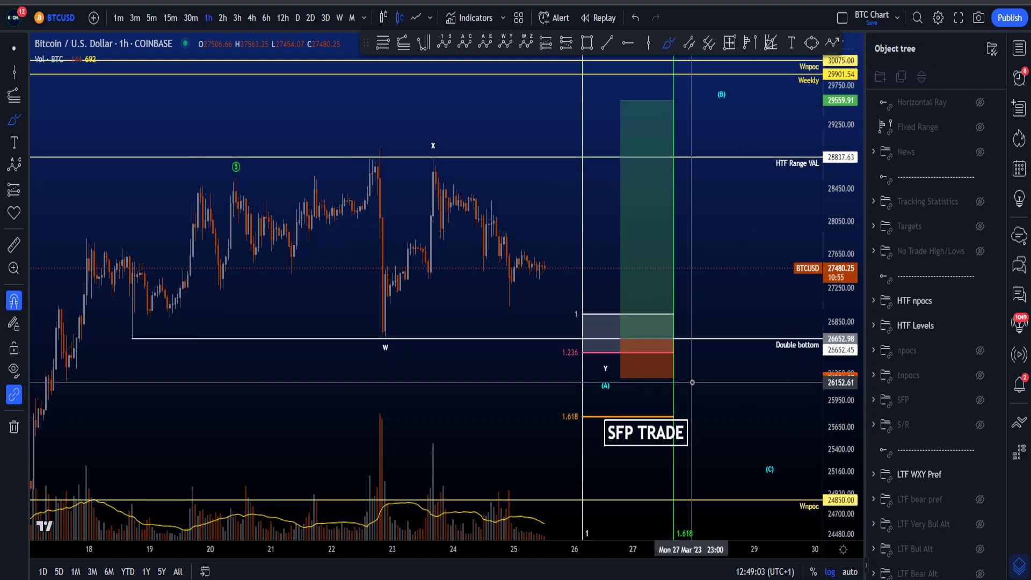
pyautogui.scroll(1, 680, 380)
pyautogui.moveTo(372, 327)
pyautogui.mouseDown()
pyautogui.moveTo(70, 306)
pyautogui.moveTo(67, 344)
pyautogui.moveTo(327, 367)
pyautogui.moveTo(394, 328)
pyautogui.mouseUp()
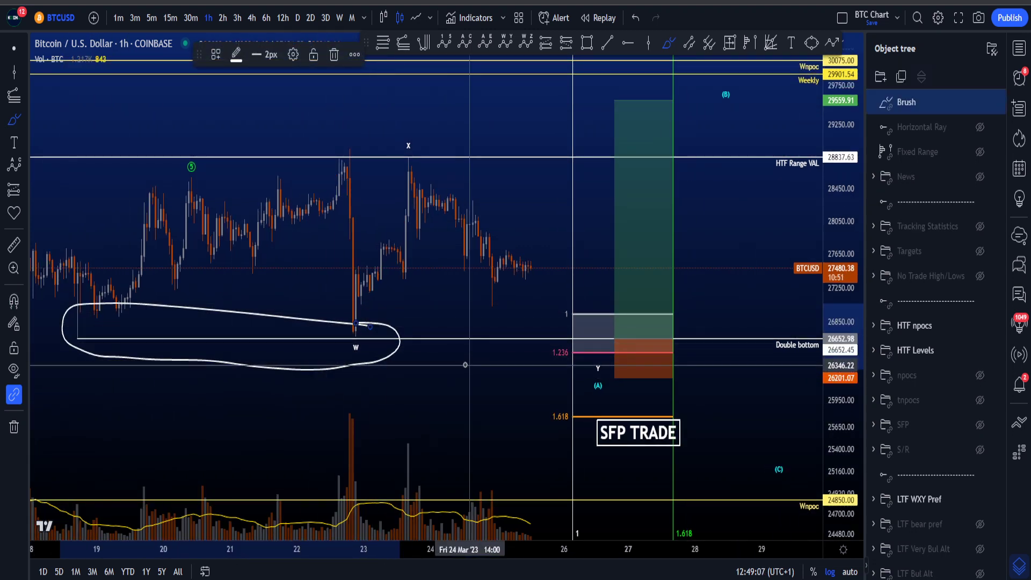
pyautogui.hotkey('ctrl', 'z')
# Step: Brush a move from the target box up into the green profit zone and loops around the SFP entry, undoing both
pyautogui.moveTo(600, 311)
pyautogui.mouseDown()
pyautogui.moveTo(612, 355)
pyautogui.moveTo(665, 179)
pyautogui.mouseUp()
pyautogui.hotkey('ctrl', 'z')
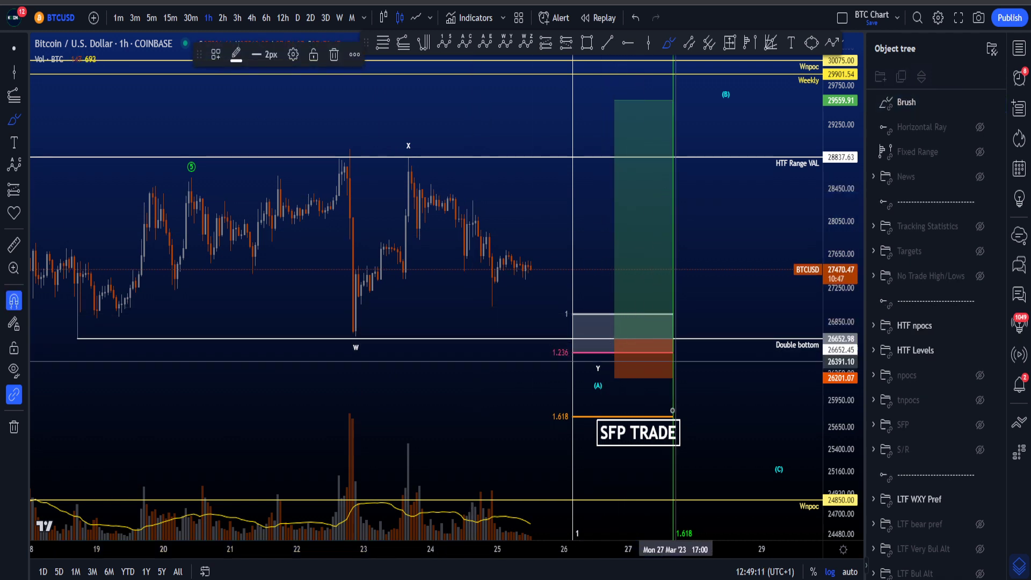
pyautogui.moveTo(632, 354)
pyautogui.mouseDown()
pyautogui.moveTo(617, 282)
pyautogui.moveTo(657, 360)
pyautogui.moveTo(633, 300)
pyautogui.moveTo(659, 309)
pyautogui.mouseUp()
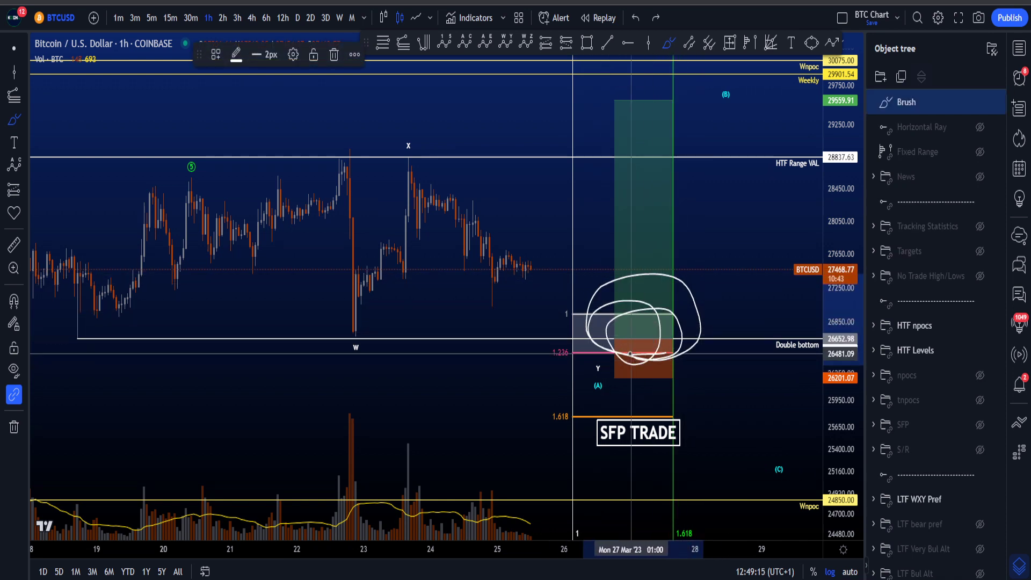
pyautogui.hotkey('ctrl', 'z')
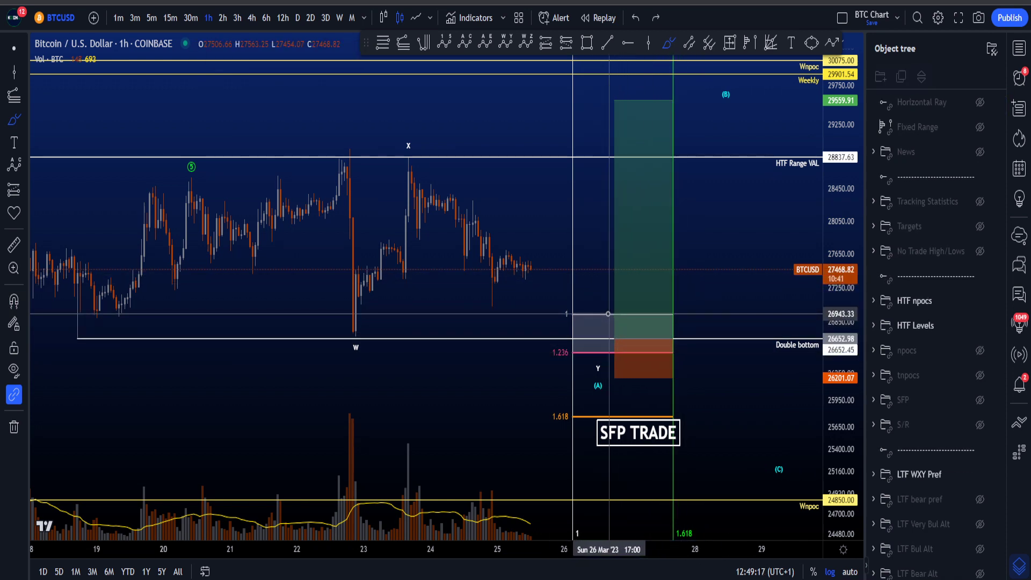
# Step: Brush a dip and a rebound around the Double bottom line and a mark between the 1.618 level and Y, undoing them
pyautogui.moveTo(609, 317); pyautogui.dragTo(623, 367)
pyautogui.moveTo(654, 333); pyautogui.dragTo(683, 218)
pyautogui.hotkey('ctrl', 'z')
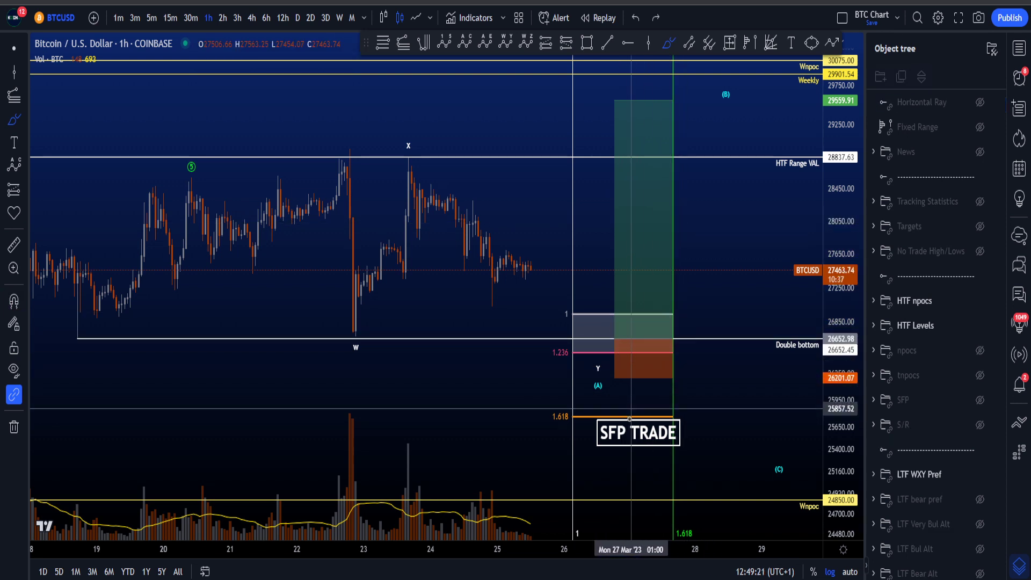
pyautogui.moveTo(584, 403); pyautogui.dragTo(636, 372)
pyautogui.hotkey('ctrl', 'z')
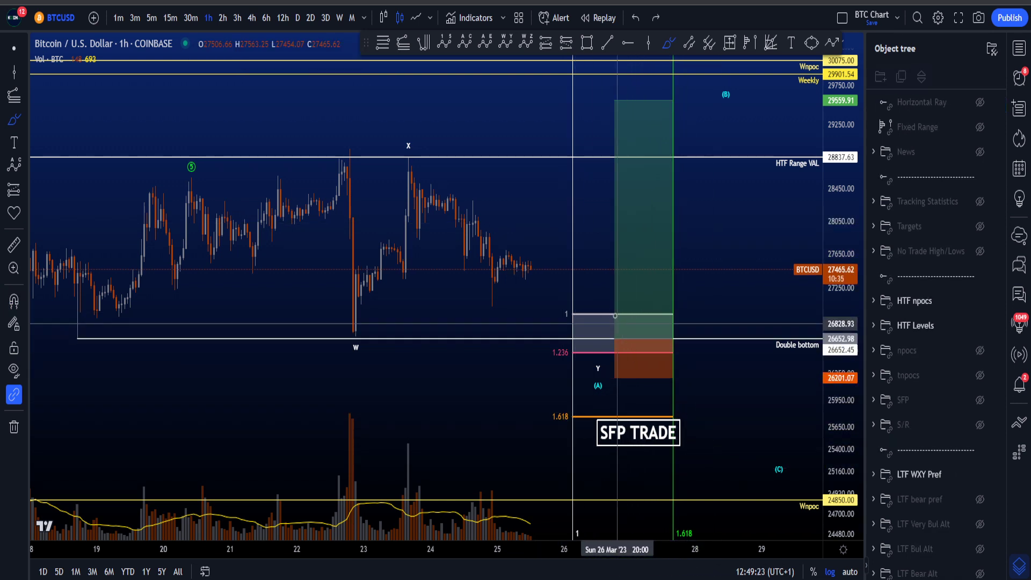
# Step: Brush a dip below 1.236 with a rise into the green profit zone and underline the stop area beside Y, undoing both
pyautogui.moveTo(612, 314)
pyautogui.mouseDown()
pyautogui.moveTo(624, 363)
pyautogui.moveTo(665, 231)
pyautogui.mouseUp()
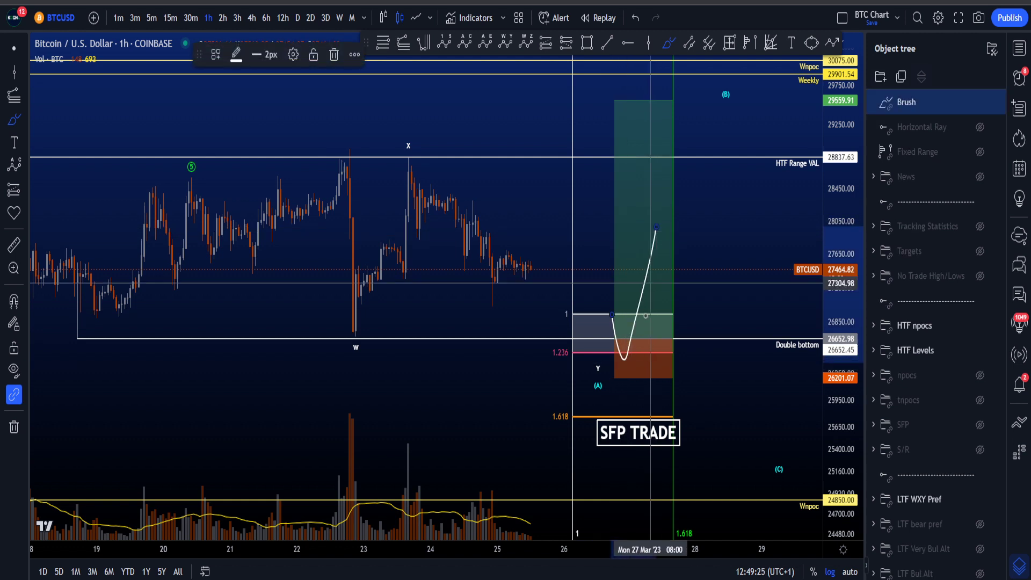
pyautogui.hotkey('ctrl', 'z')
pyautogui.moveTo(633, 373)
pyautogui.mouseDown()
pyautogui.moveTo(631, 399)
pyautogui.moveTo(639, 387)
pyautogui.moveTo(625, 370)
pyautogui.mouseUp()
pyautogui.hotkey('ctrl', 'z')
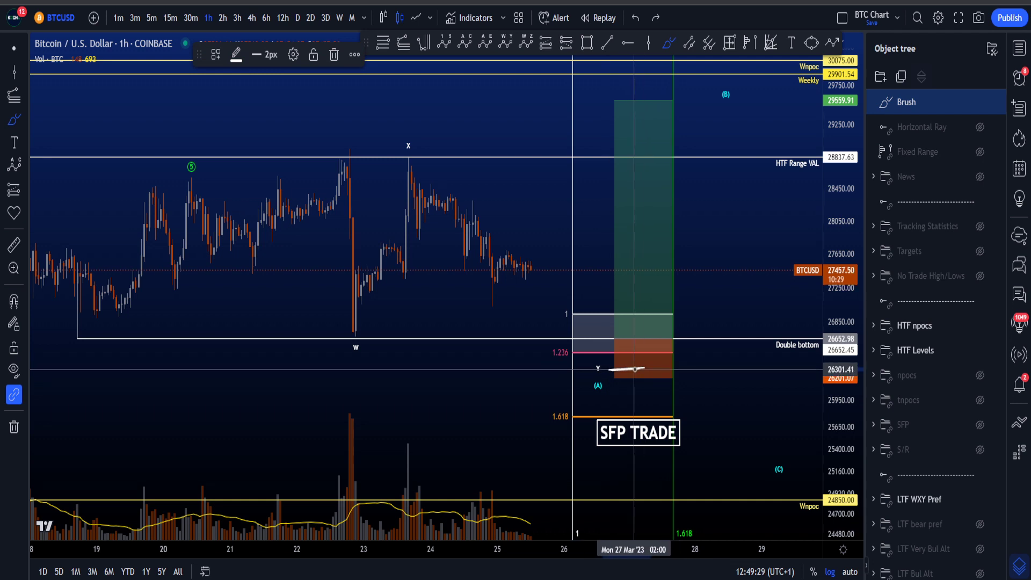
pyautogui.hotkey('ctrl', 'z')
# Step: Brush two upward moves from the SFP entry area into the green profit zone, removing both strokes
pyautogui.moveTo(622, 320)
pyautogui.mouseDown()
pyautogui.moveTo(627, 351)
pyautogui.moveTo(672, 273)
pyautogui.mouseUp()
pyautogui.moveTo(633, 366)
pyautogui.mouseDown()
pyautogui.moveTo(651, 366)
pyautogui.moveTo(678, 246)
pyautogui.mouseUp()
pyautogui.hotkey('ctrl', 'z')
pyautogui.hotkey('ctrl', 'z')
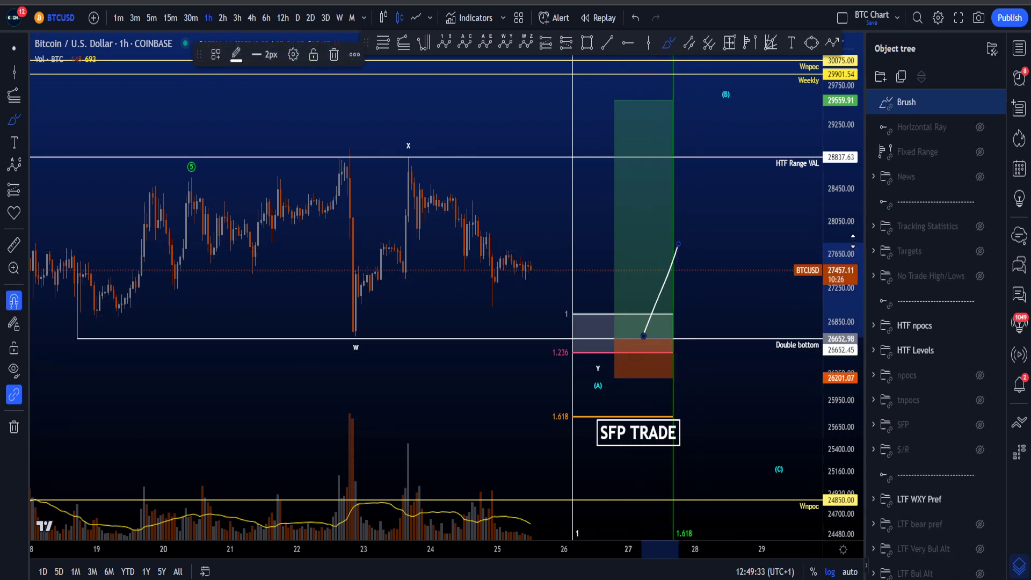
pyautogui.press('Delete')
# Step: Brush a path from the green 5 to (A) and another from (A) past (C), undoing both
pyautogui.moveTo(851, 238); pyautogui.dragTo(848, 332)
pyautogui.scroll(-2, 752, 336)
pyautogui.click(9, 53)
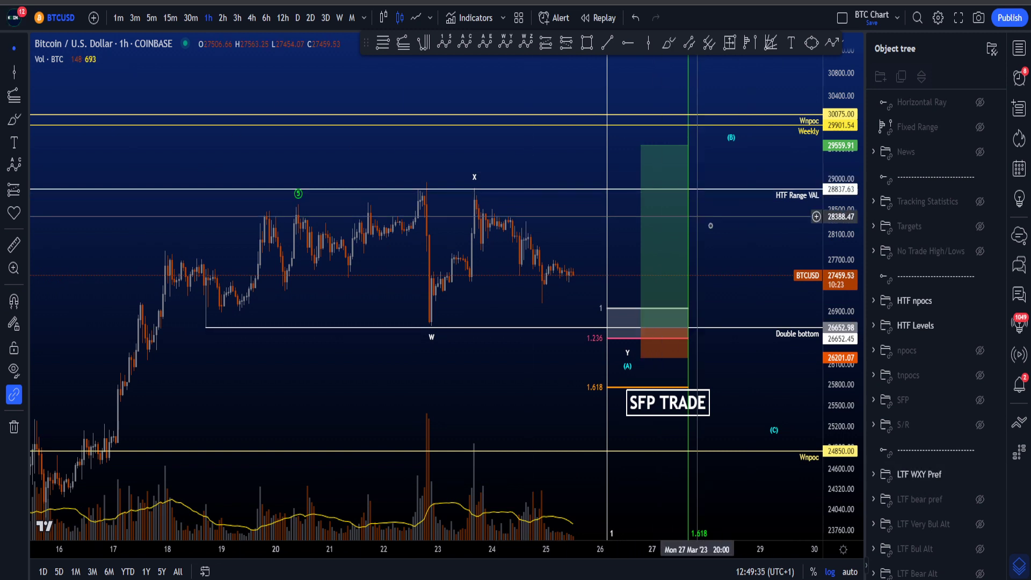
pyautogui.moveTo(723, 230); pyautogui.dragTo(658, 227)
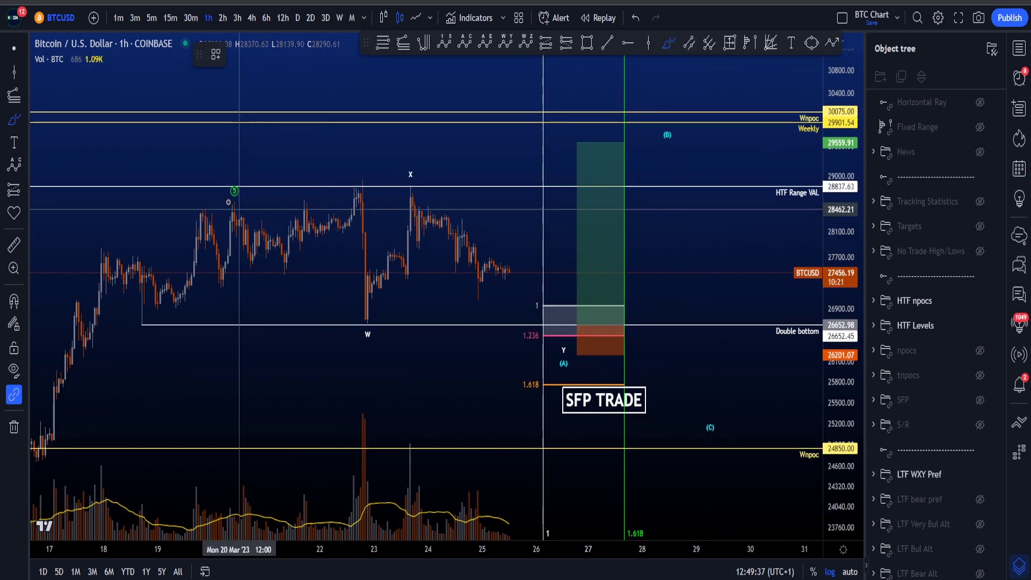
pyautogui.moveTo(230, 197)
pyautogui.mouseDown()
pyautogui.moveTo(416, 206)
pyautogui.moveTo(557, 340)
pyautogui.moveTo(558, 376)
pyautogui.moveTo(569, 380)
pyautogui.mouseUp()
pyautogui.hotkey('ctrl', 'z')
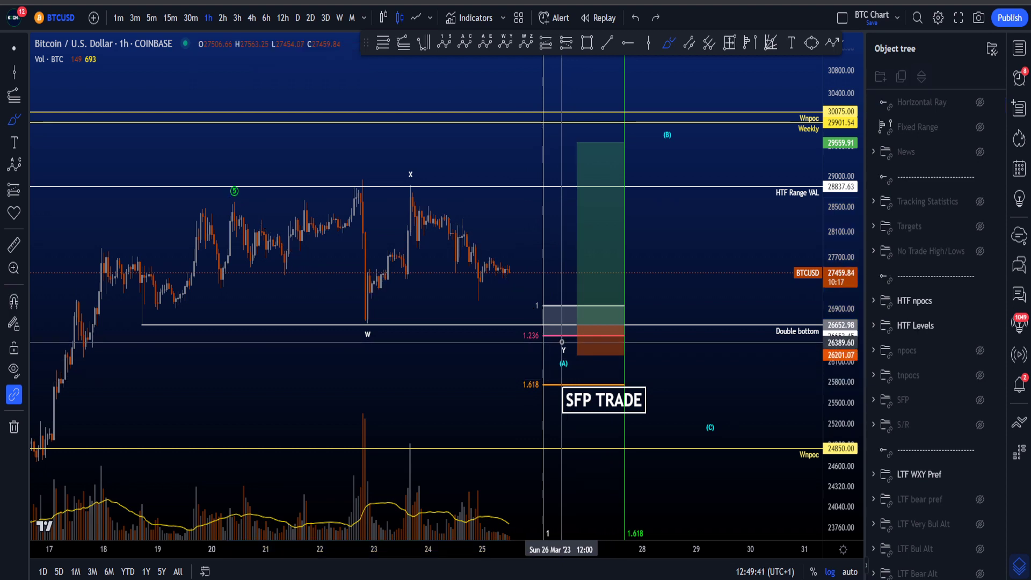
pyautogui.moveTo(553, 354)
pyautogui.mouseDown()
pyautogui.moveTo(654, 277)
pyautogui.moveTo(704, 130)
pyautogui.moveTo(690, 120)
pyautogui.moveTo(758, 494)
pyautogui.mouseUp()
pyautogui.hotkey('ctrl', 'z')
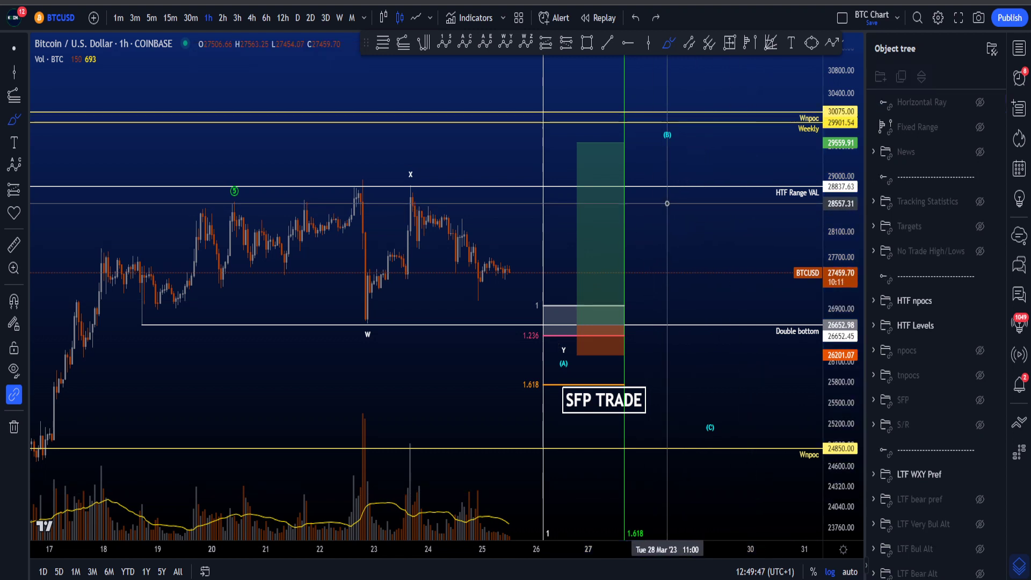
# Step: Circle the (B) target repeatedly with the brush, undoing the marks
pyautogui.moveTo(682, 115)
pyautogui.mouseDown()
pyautogui.moveTo(671, 107)
pyautogui.moveTo(692, 161)
pyautogui.moveTo(661, 183)
pyautogui.moveTo(683, 116)
pyautogui.moveTo(650, 156)
pyautogui.mouseUp()
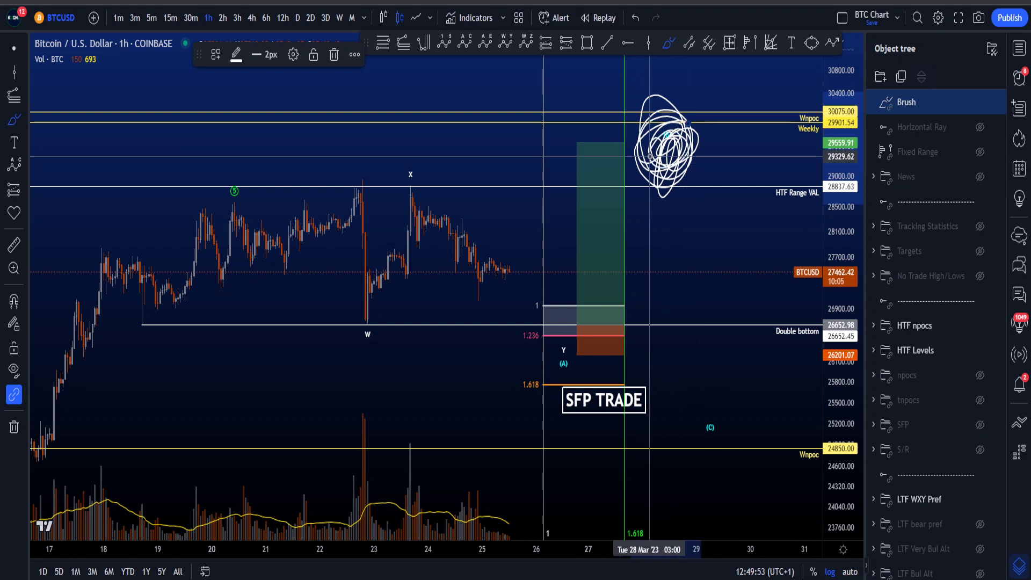
pyautogui.hotkey('ctrl', 'z')
pyautogui.moveTo(661, 115)
pyautogui.mouseDown()
pyautogui.moveTo(652, 177)
pyautogui.moveTo(651, 128)
pyautogui.mouseUp()
pyautogui.hotkey('ctrl', 'z')
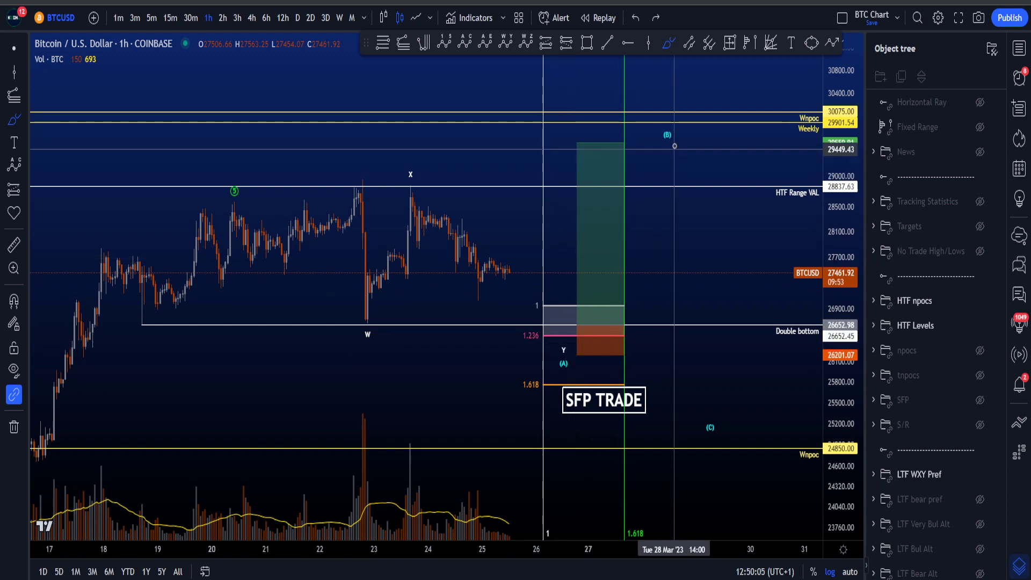
# Step: Brush a downward arrow from (B) toward (C) and mark the stop area of the SFP trade, undoing all strokes
pyautogui.moveTo(666, 142); pyautogui.dragTo(688, 302)
pyautogui.moveTo(699, 251); pyautogui.dragTo(675, 302)
pyautogui.hotkey('ctrl', 'z')
pyautogui.hotkey('ctrl', 'z')
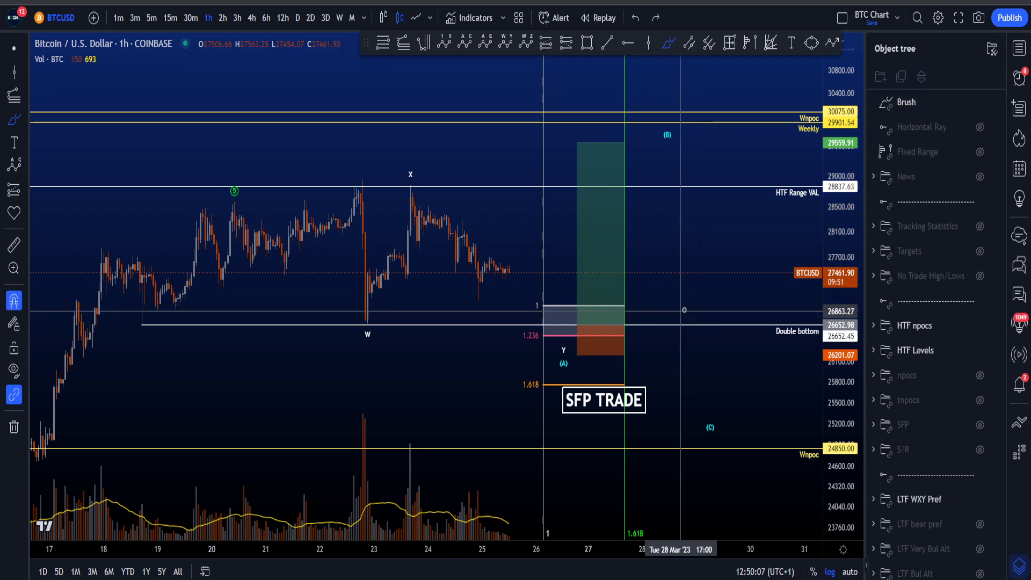
pyautogui.moveTo(617, 362)
pyautogui.mouseDown()
pyautogui.moveTo(626, 283)
pyautogui.moveTo(616, 356)
pyautogui.mouseUp()
pyautogui.hotkey('ctrl', 'z')
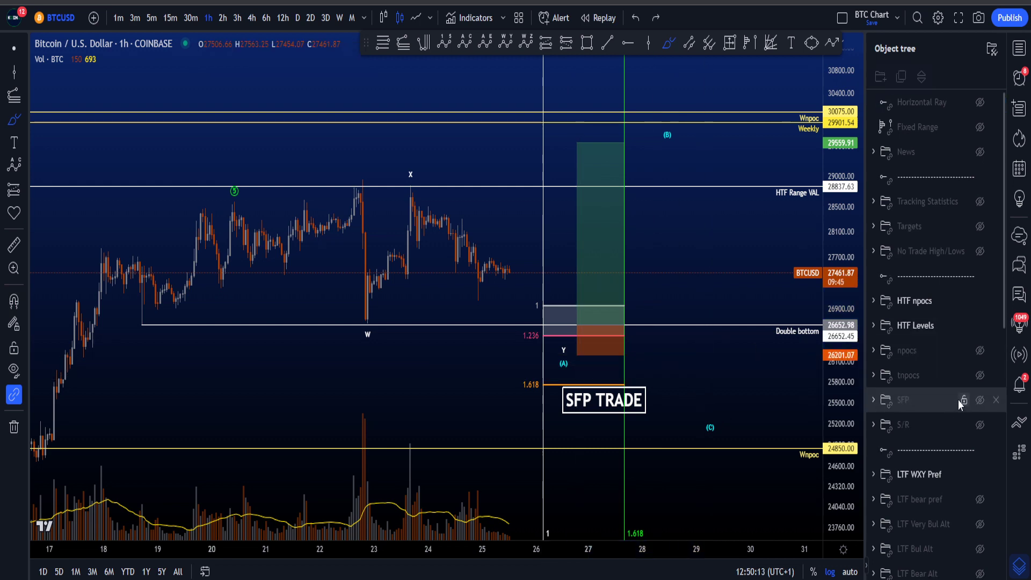